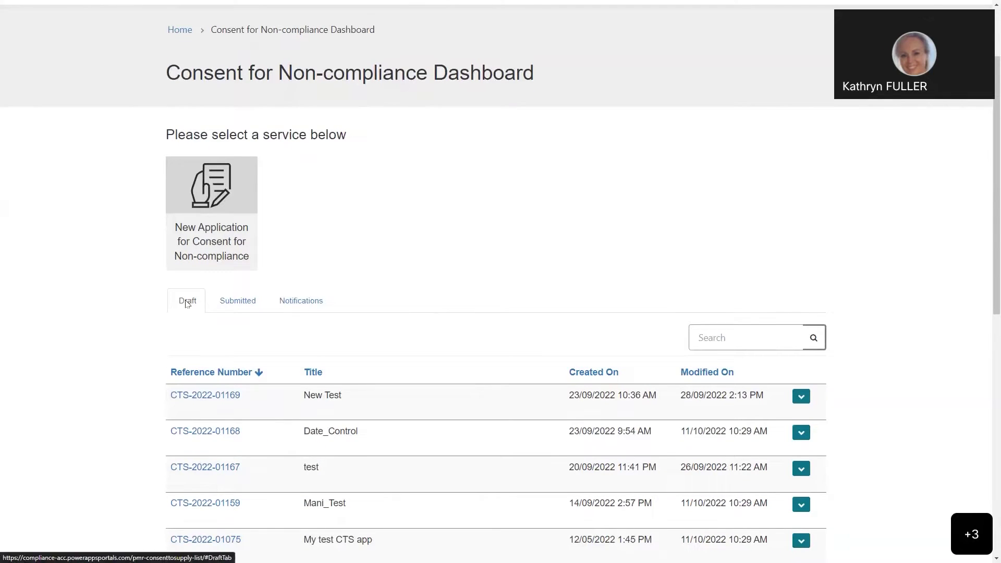
{"action": "scroll", "coordinate": [187, 303], "scroll_direction": "down", "scroll_amount": 2}
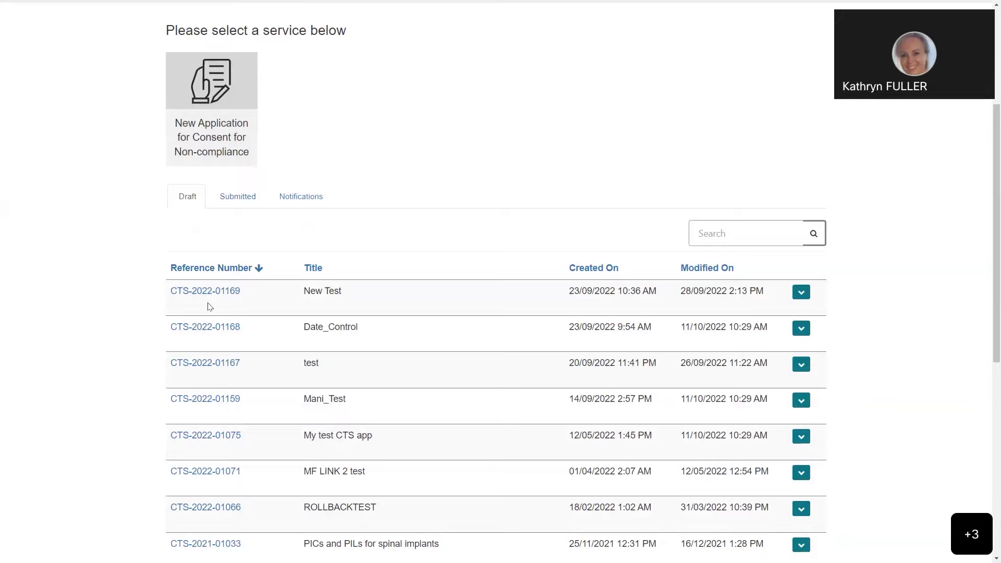
- Switch the dashboard table to the Submitted tab, listing submitted and approved applications
{"action": "left_click", "coordinate": [243, 198]}
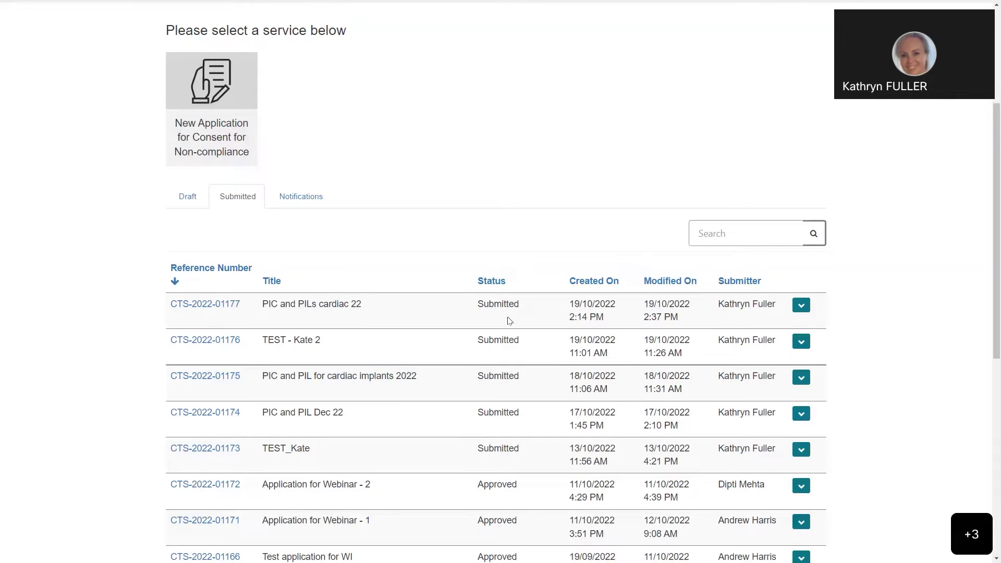
- Open the Notifications tab and review the notification IDs, types, statuses and due dates
{"action": "scroll", "coordinate": [510, 321], "scroll_direction": "down", "scroll_amount": 2}
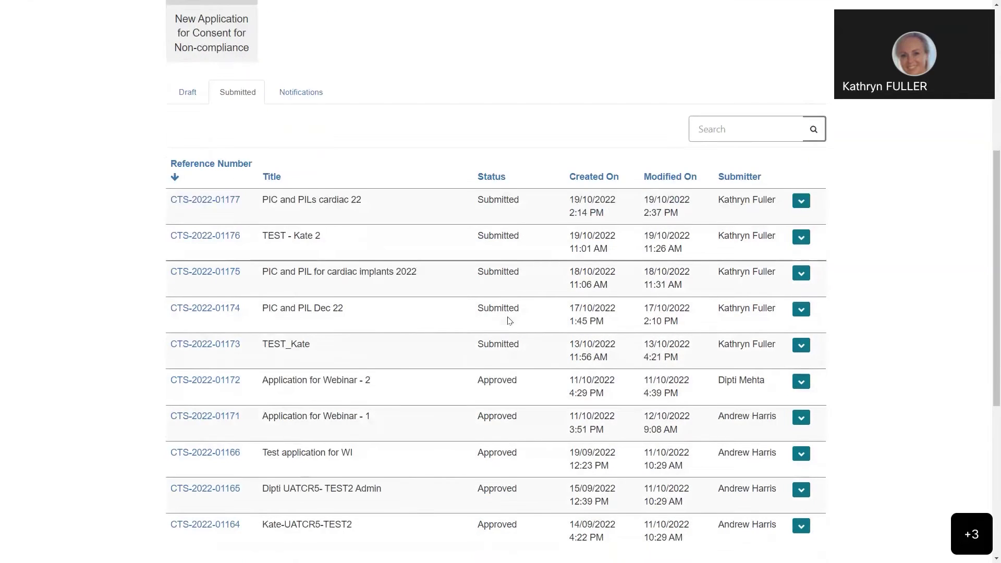
{"action": "scroll", "coordinate": [510, 320], "scroll_direction": "up", "scroll_amount": 2}
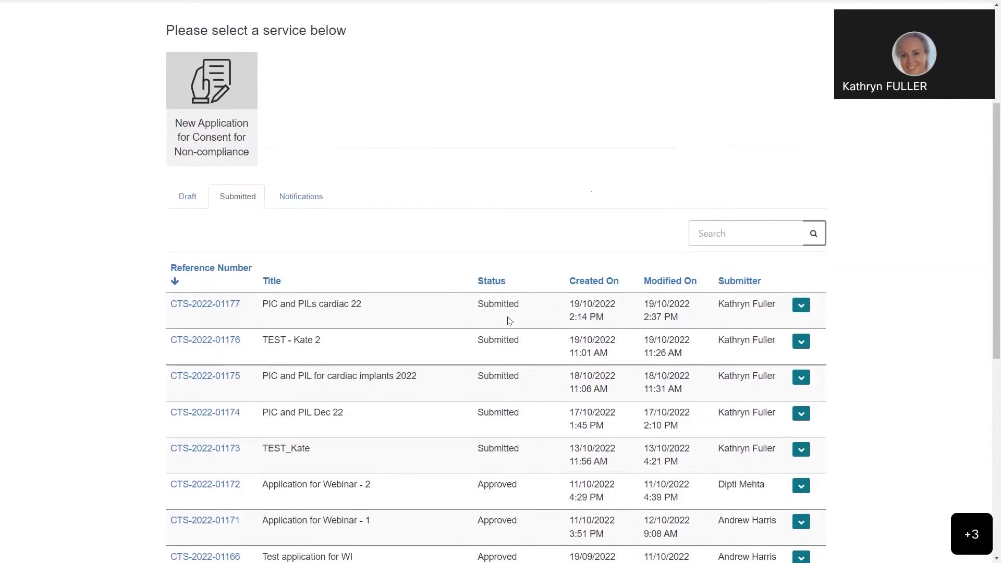
{"action": "left_click", "coordinate": [295, 204]}
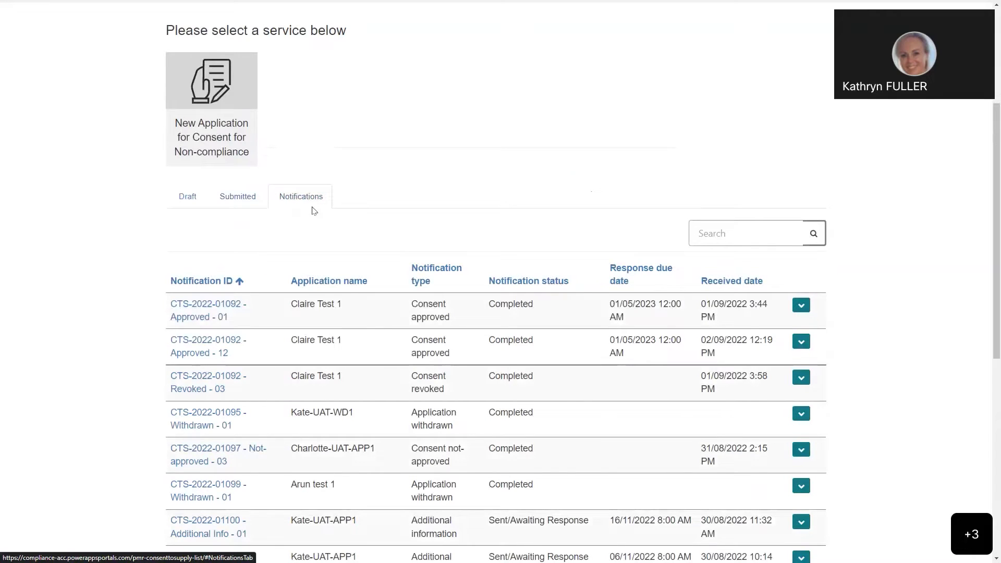
{"action": "scroll", "coordinate": [314, 211], "scroll_direction": "down", "scroll_amount": 1}
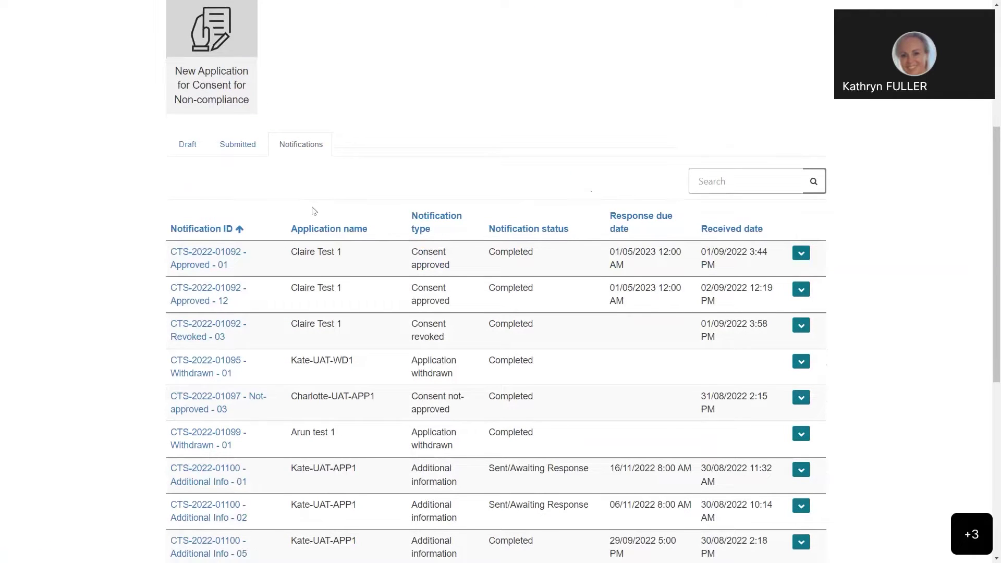
{"action": "scroll", "coordinate": [314, 211], "scroll_direction": "down", "scroll_amount": 1}
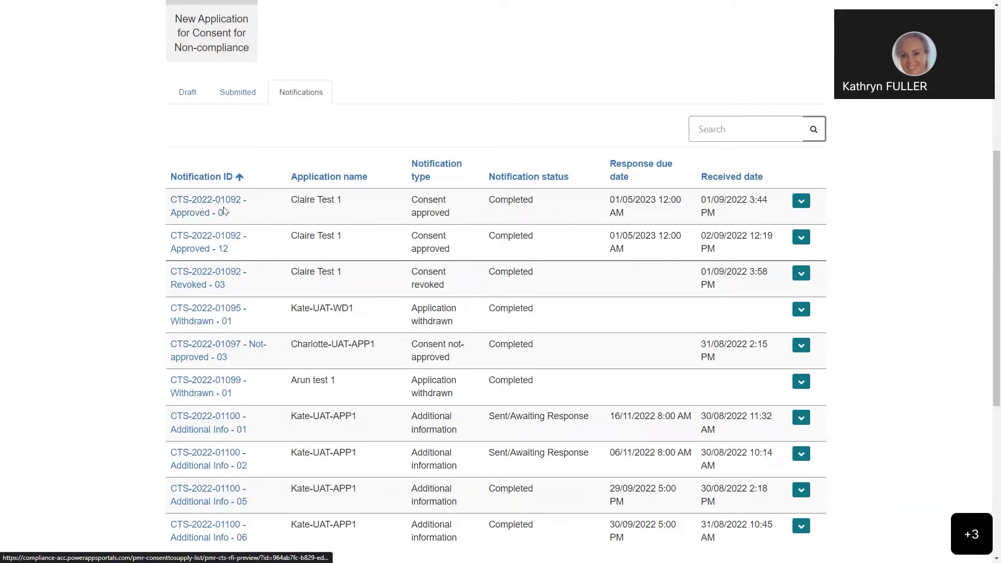
{"action": "left_click", "coordinate": [189, 213]}
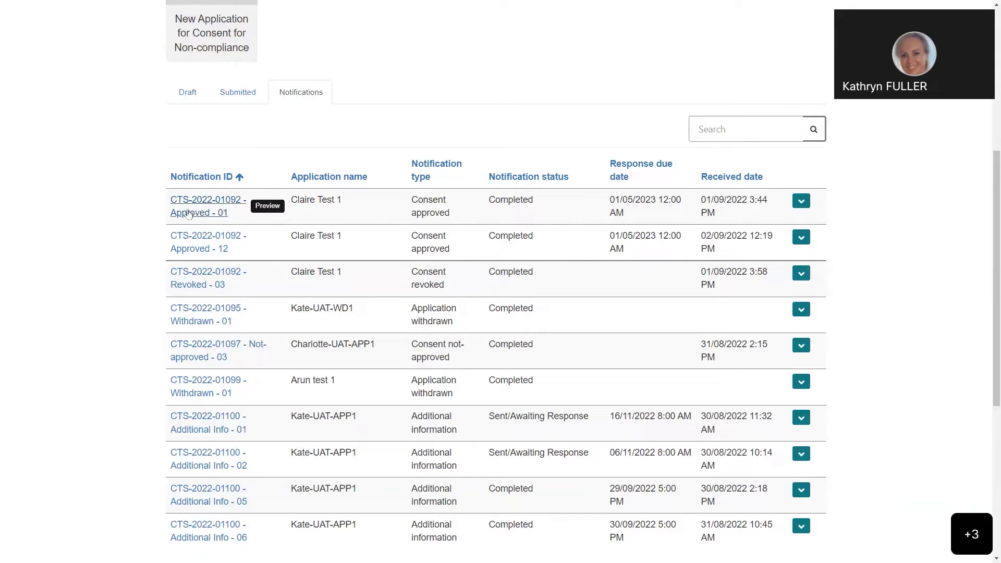
{"action": "left_click", "coordinate": [194, 178]}
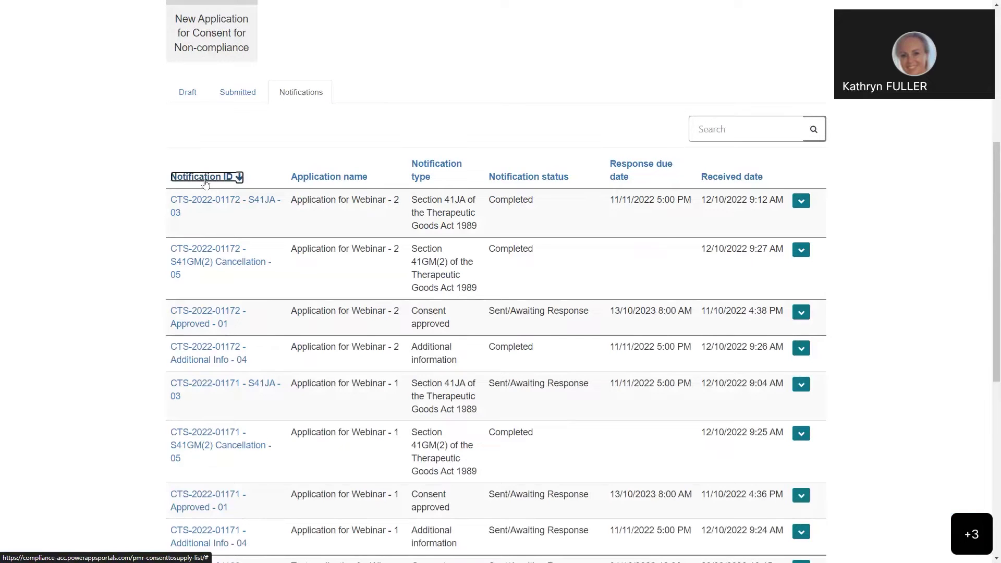
{"action": "left_click", "coordinate": [205, 180]}
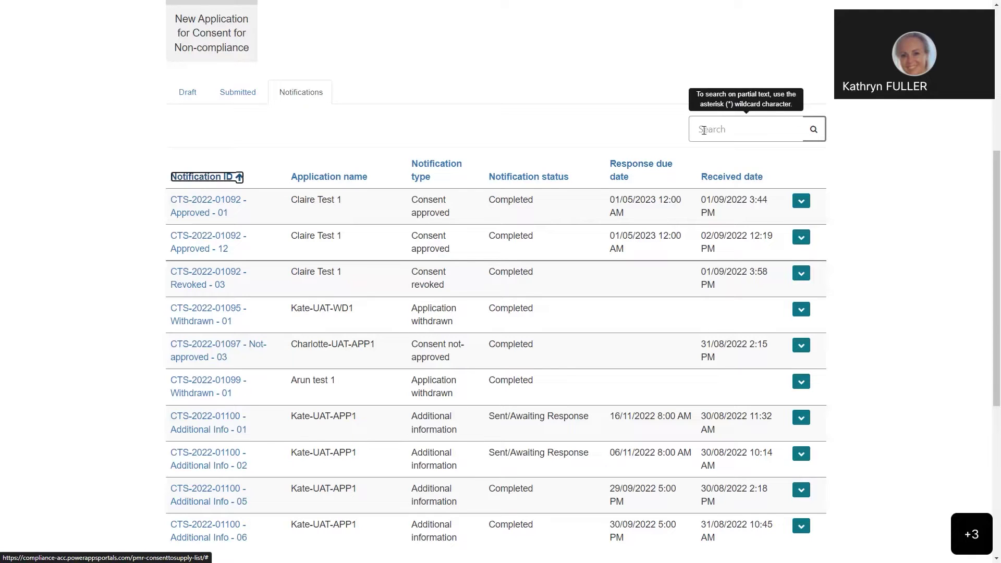
- Search notifications for CTS-2022-01171 and open the S41GM(2) Cancellation row's action menu
{"action": "left_click", "coordinate": [702, 130]}
{"action": "type", "text": "CTS-2022-01171"}
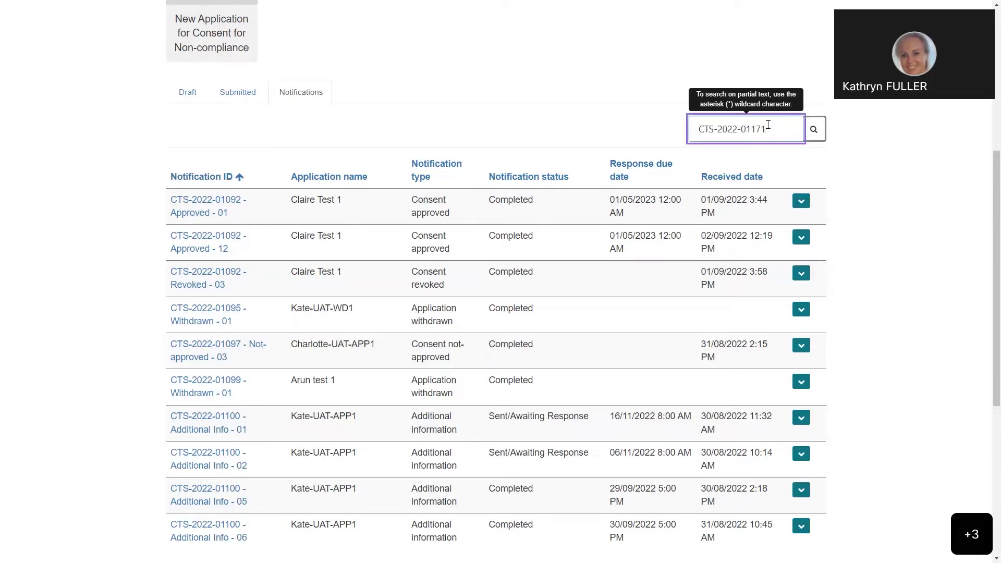
{"action": "left_click", "coordinate": [814, 135]}
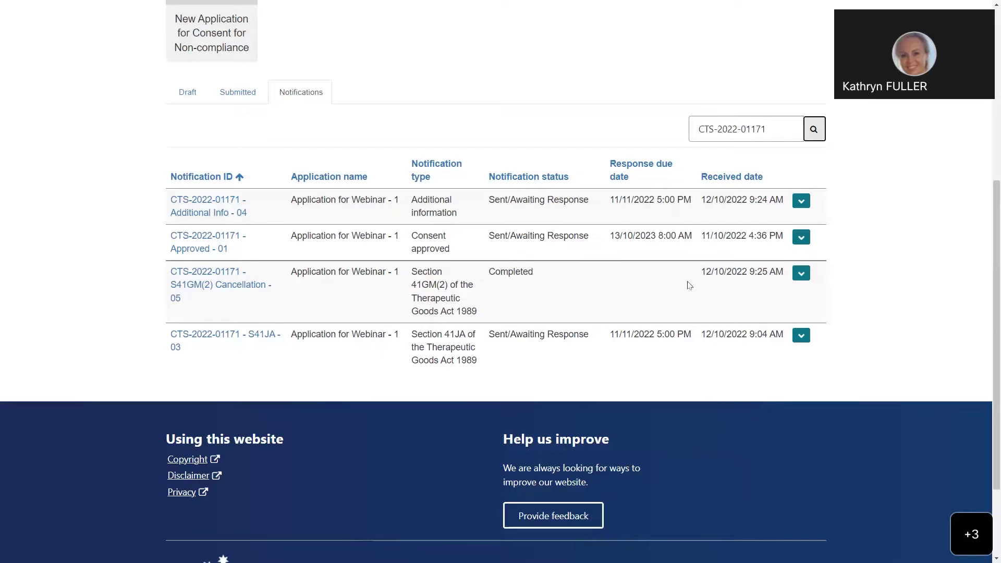
{"action": "left_click", "coordinate": [802, 275]}
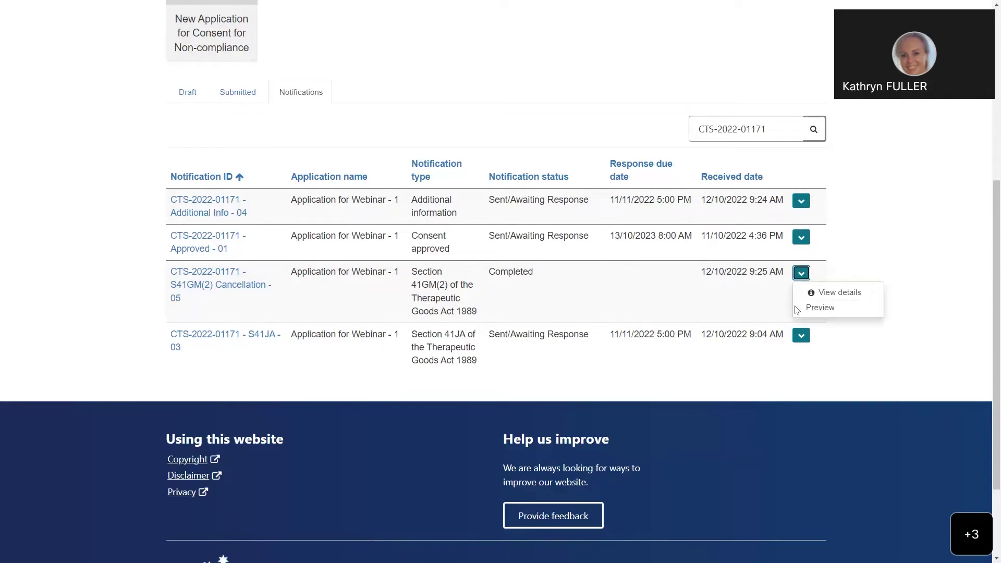
- Preview the S41GM(2) Cancellation notification and scroll through it
{"action": "left_click", "coordinate": [821, 311]}
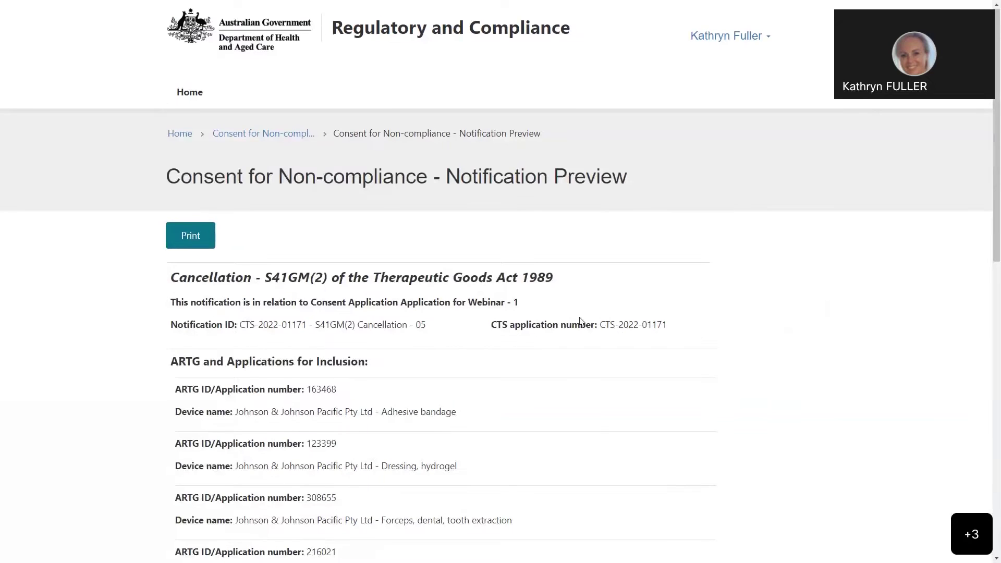
{"action": "scroll", "coordinate": [580, 320], "scroll_direction": "down", "scroll_amount": 2}
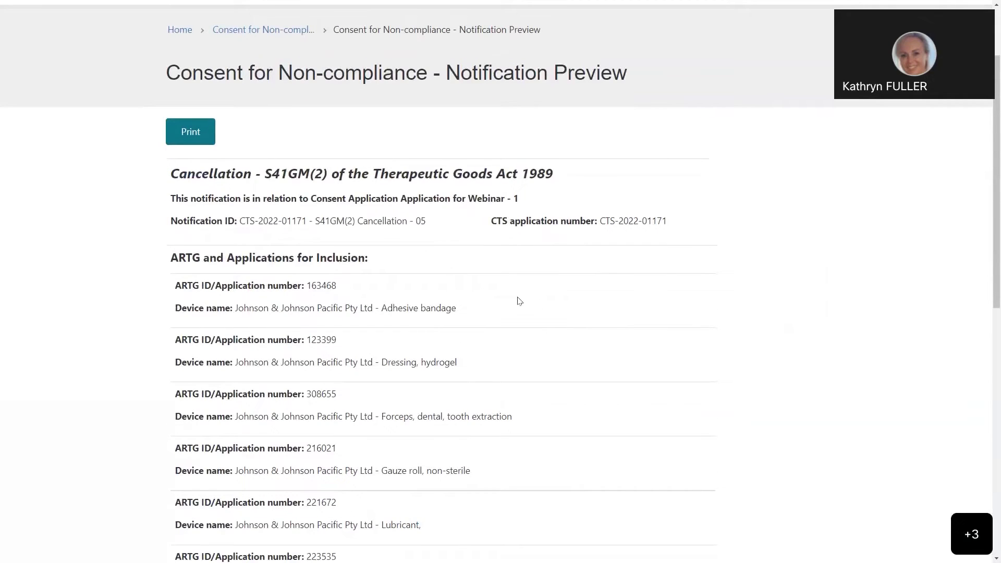
{"action": "scroll", "coordinate": [519, 301], "scroll_direction": "down", "scroll_amount": 5}
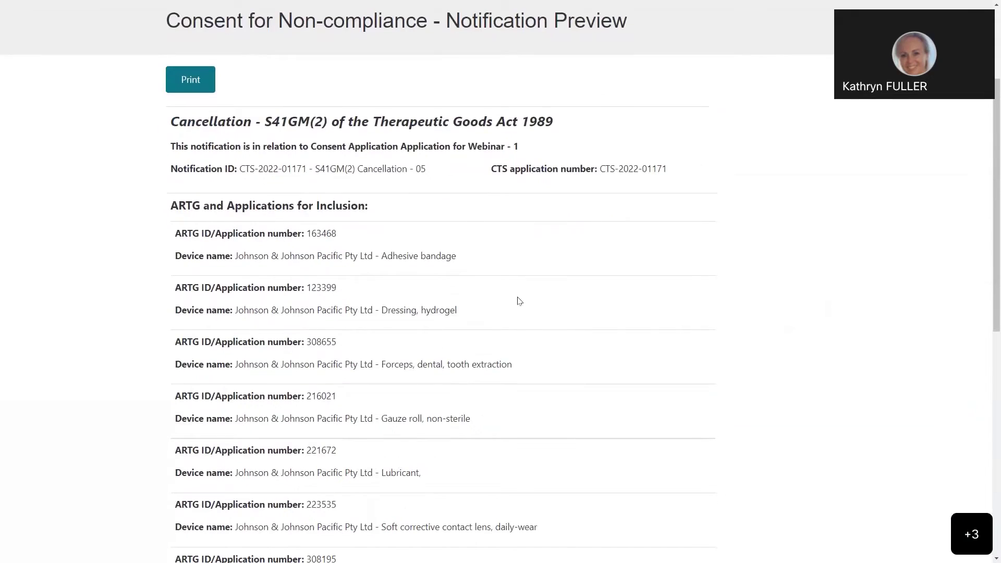
{"action": "scroll", "coordinate": [519, 301], "scroll_direction": "down", "scroll_amount": 2}
{"action": "scroll", "coordinate": [519, 300], "scroll_direction": "up", "scroll_amount": 8}
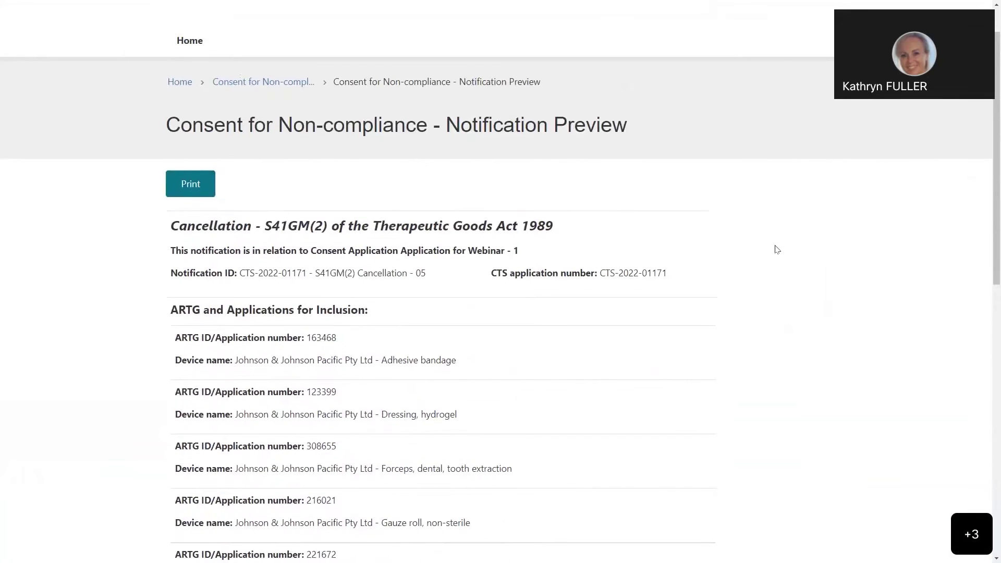
- Bring up the print dialog, check its Destination, and cancel without printing
{"action": "left_click", "coordinate": [191, 184]}
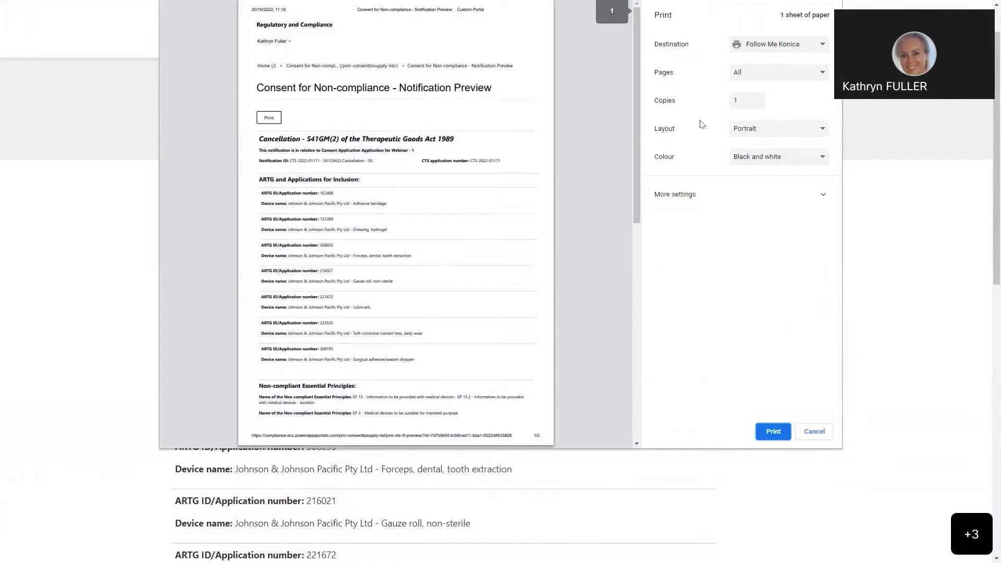
{"action": "left_click", "coordinate": [793, 47]}
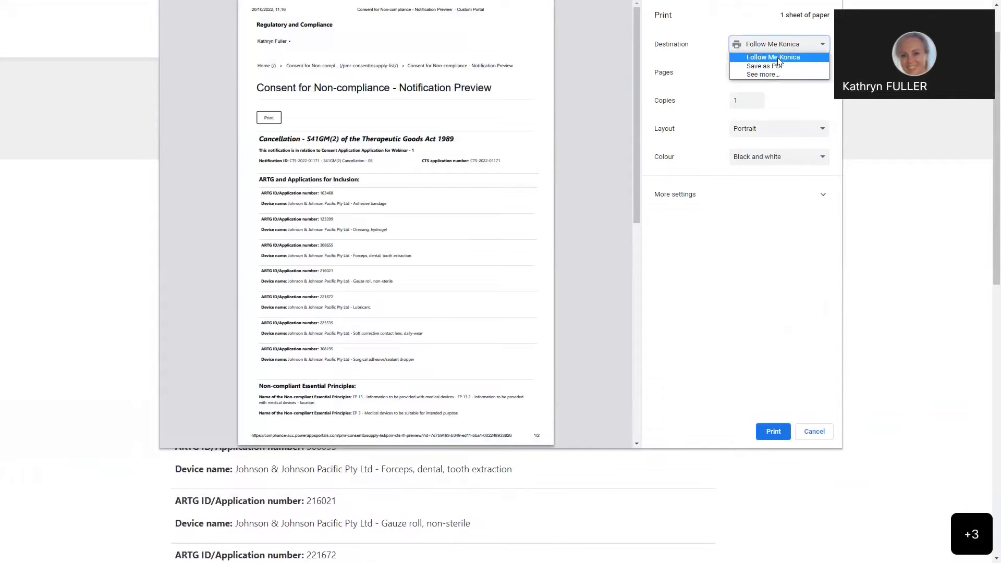
{"action": "left_click", "coordinate": [814, 432]}
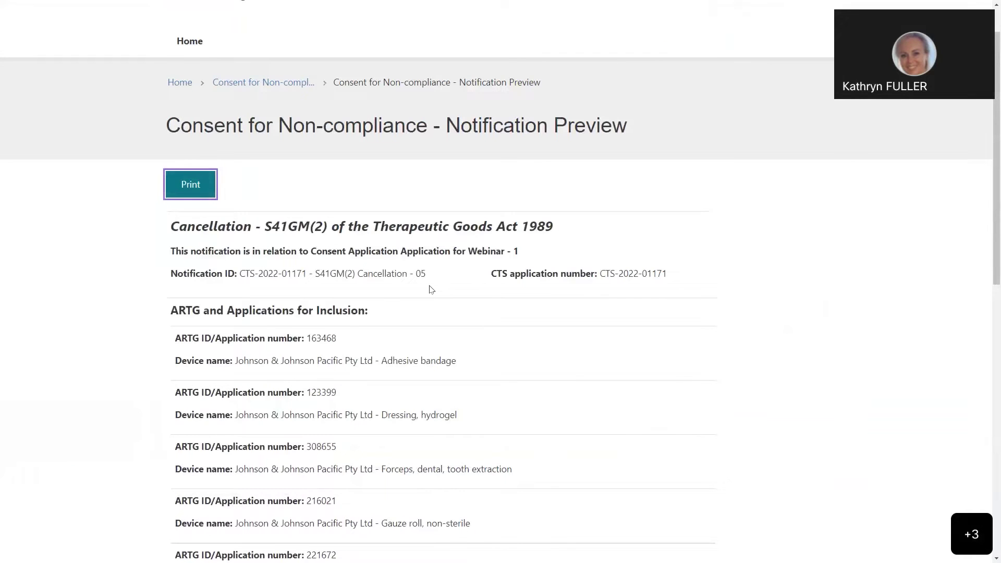
- Go back to the dashboard's unfiltered notifications list
{"action": "scroll", "coordinate": [431, 289], "scroll_direction": "down", "scroll_amount": 8}
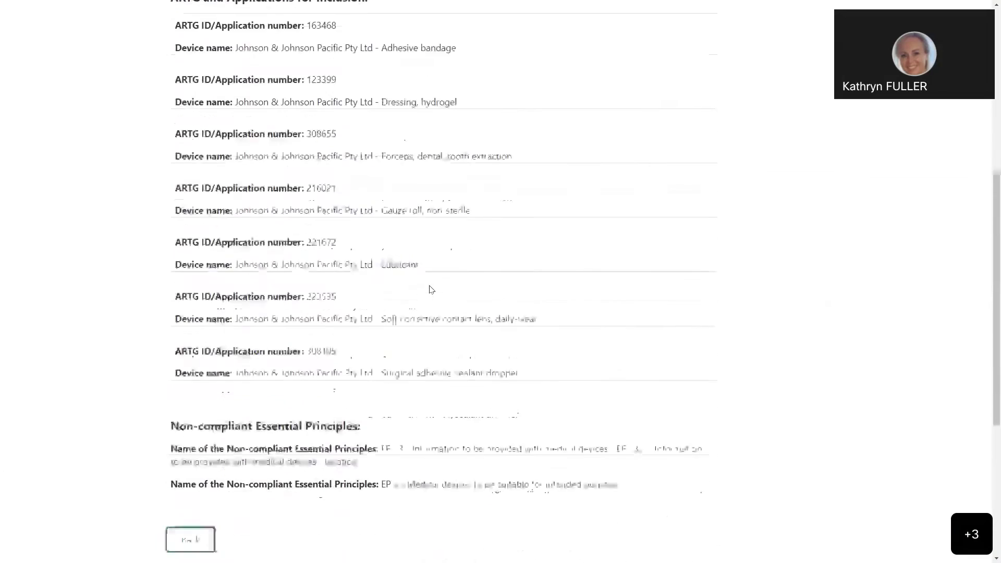
{"action": "left_click", "coordinate": [190, 435]}
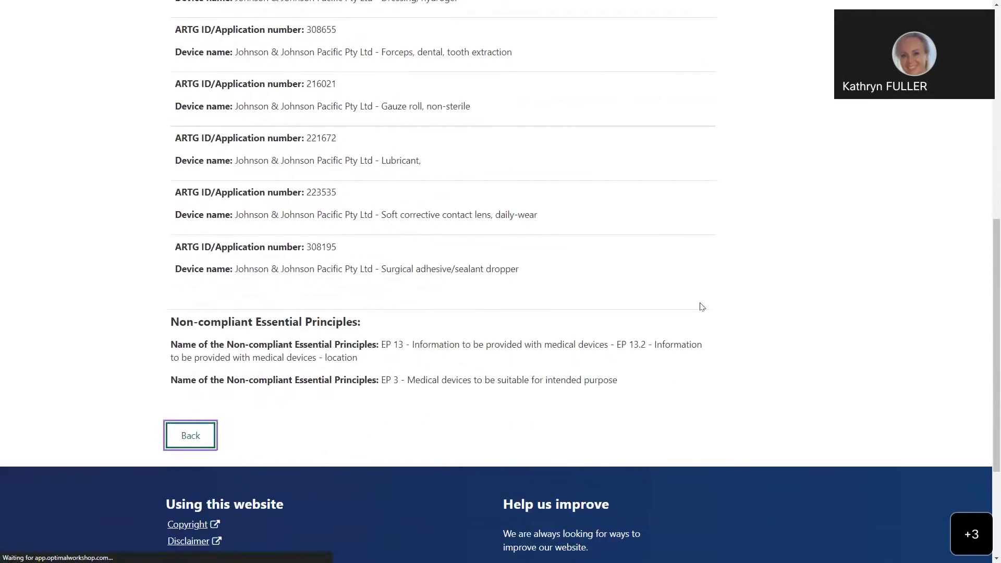
{"action": "scroll", "coordinate": [695, 306], "scroll_direction": "down", "scroll_amount": 4}
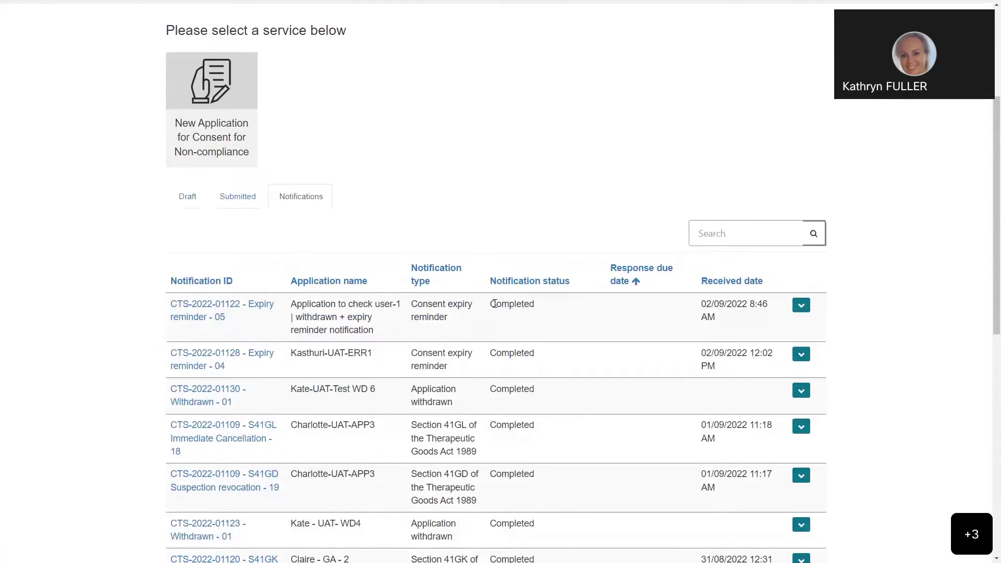
- Search CTS-2022-01171 again and open the S41GM(2) Cancellation row's action menu
{"action": "scroll", "coordinate": [495, 303], "scroll_direction": "down", "scroll_amount": 1}
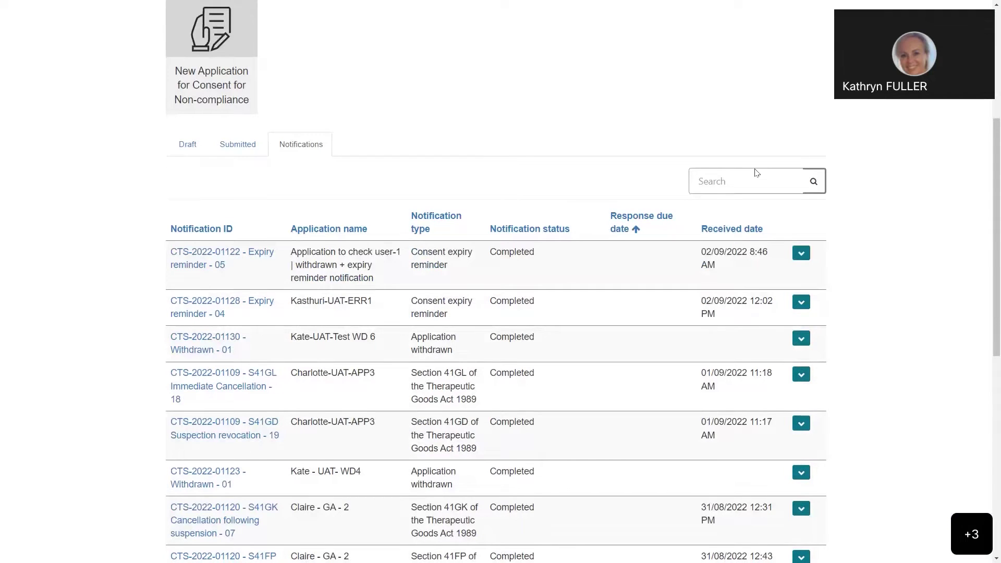
{"action": "left_click", "coordinate": [701, 181]}
{"action": "type", "text": "CTS-2022-01171"}
{"action": "left_click", "coordinate": [813, 182]}
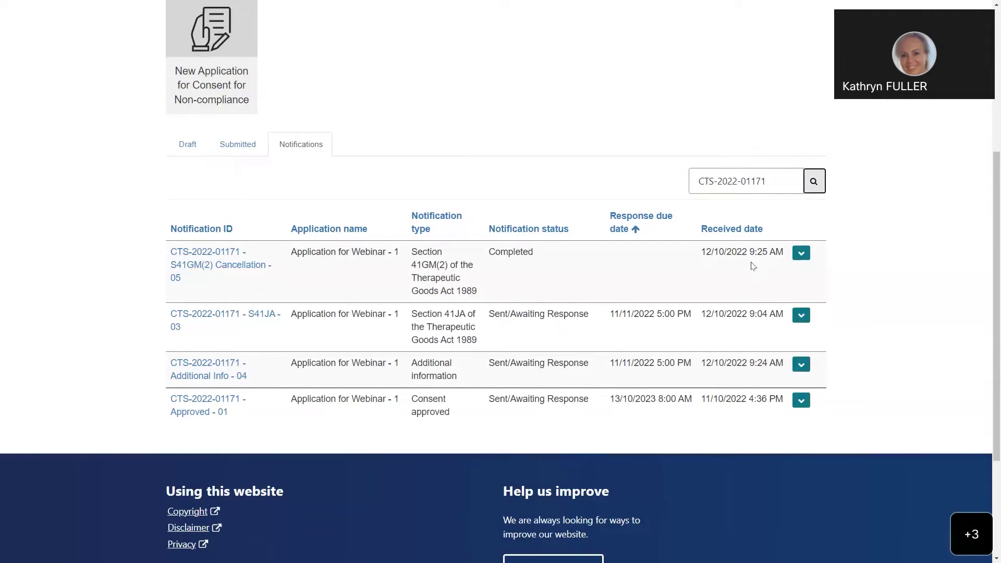
{"action": "left_click", "coordinate": [801, 254]}
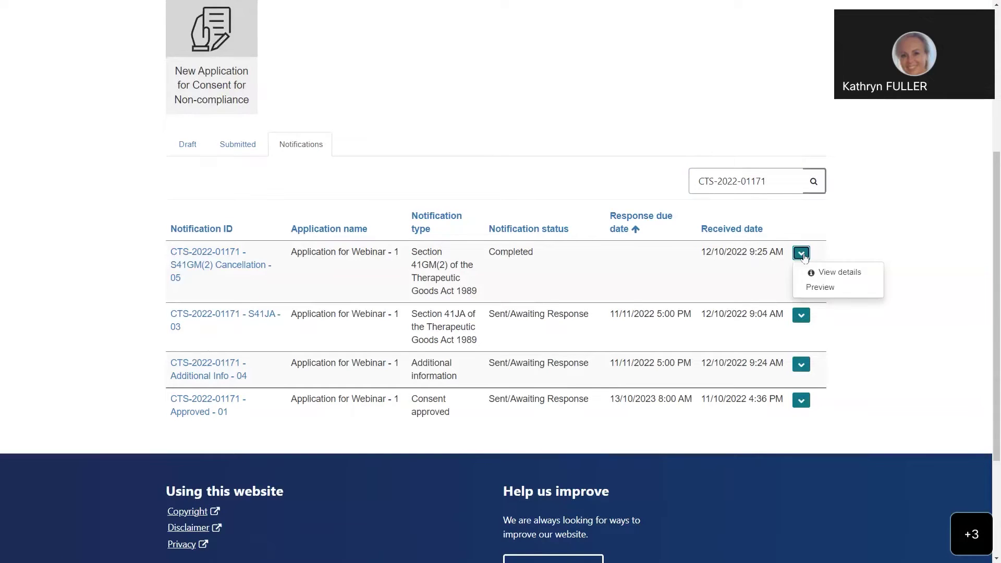
- View the cancellation notification and expand Notification details, showing the Emails document folder
{"action": "left_click", "coordinate": [832, 273]}
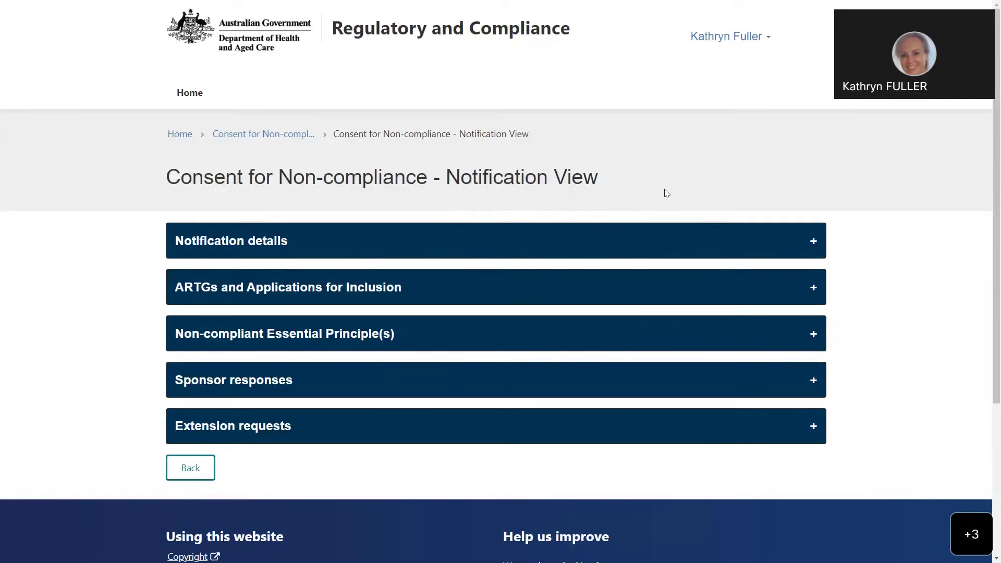
{"action": "scroll", "coordinate": [664, 189], "scroll_direction": "down", "scroll_amount": 1}
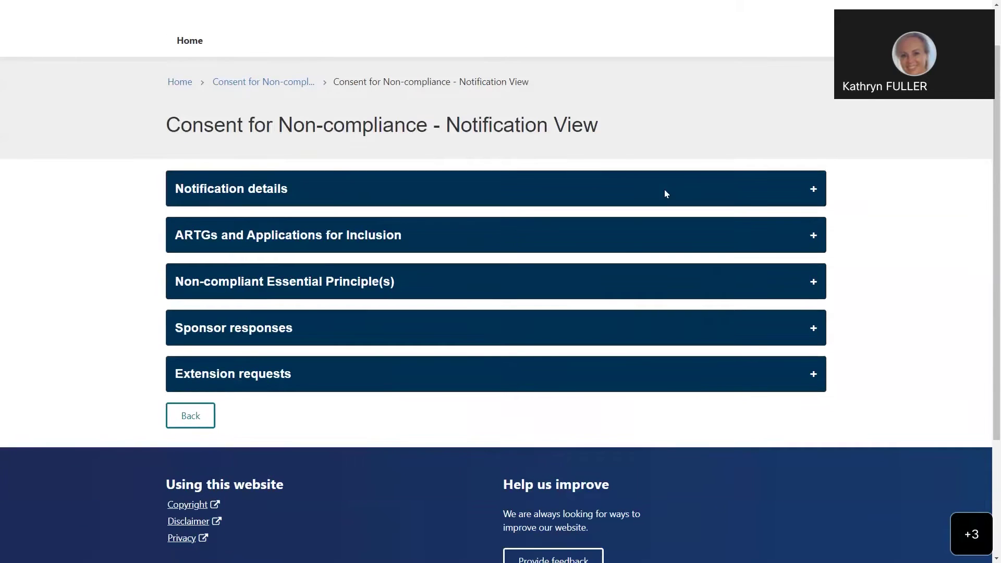
{"action": "left_click", "coordinate": [514, 187]}
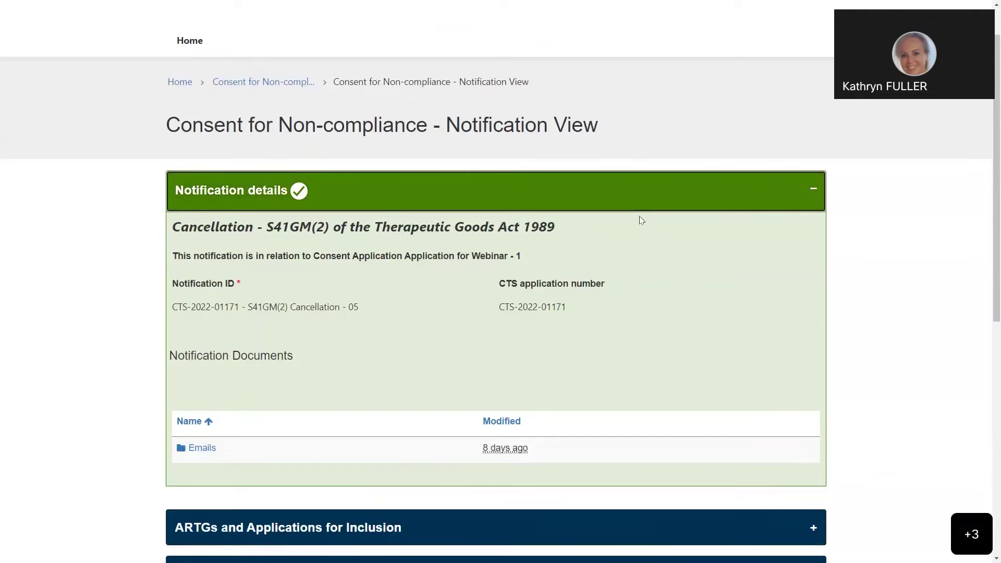
{"action": "scroll", "coordinate": [608, 221], "scroll_direction": "down", "scroll_amount": 1}
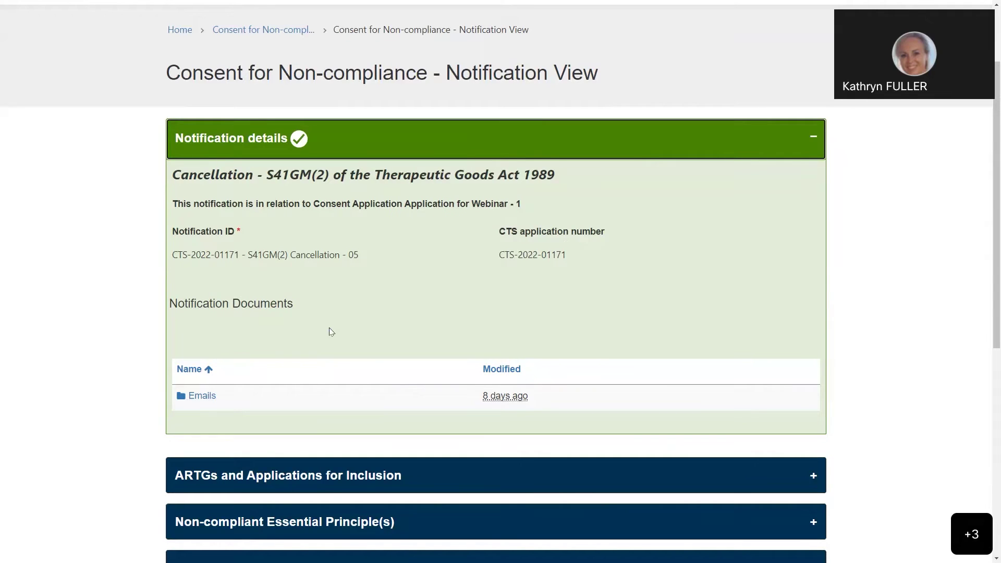
{"action": "scroll", "coordinate": [329, 331], "scroll_direction": "down", "scroll_amount": 4}
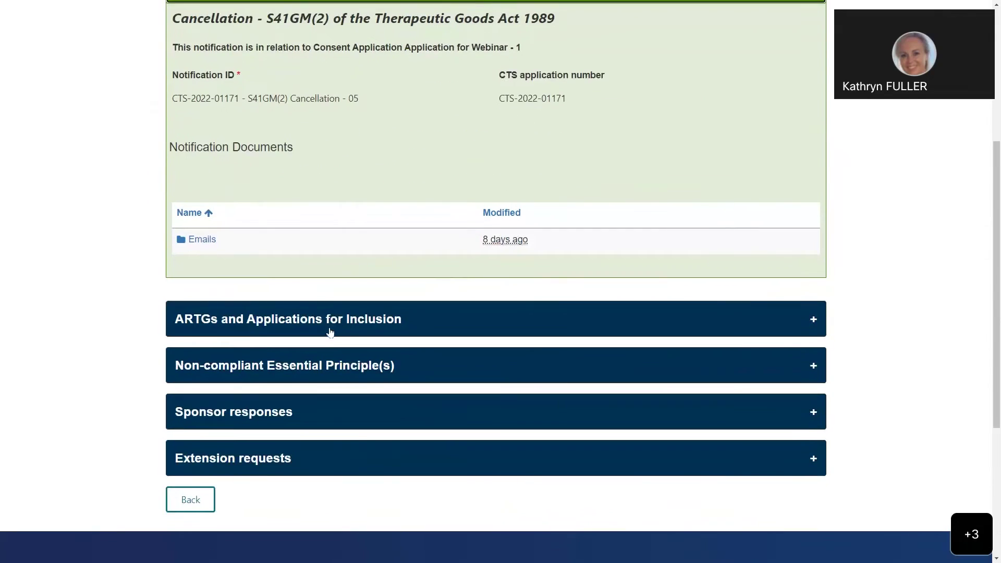
- Expand the ARTG inclusion table, then the Essential Principles section listing EP 13/13.2 and EP 3
{"action": "left_click", "coordinate": [373, 276]}
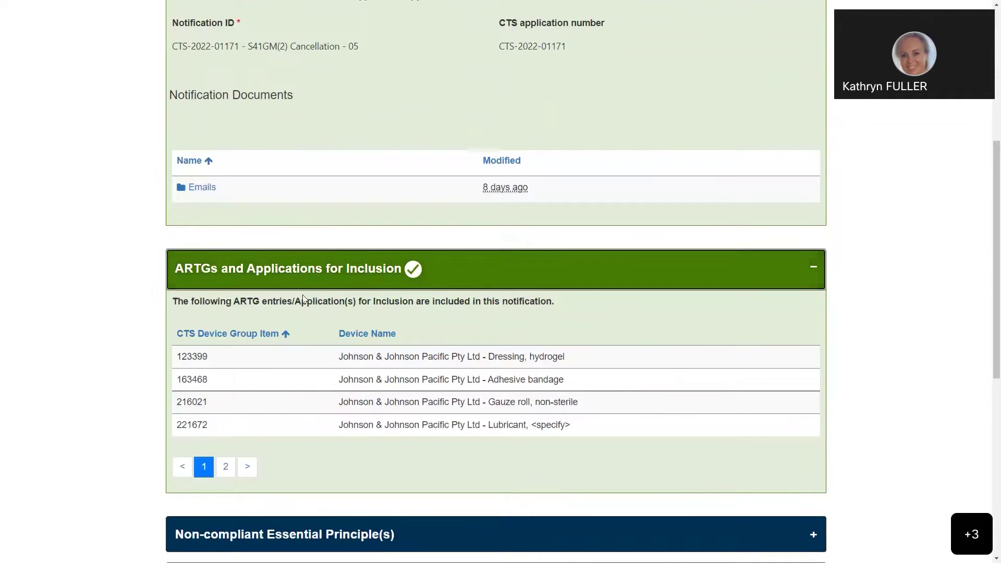
{"action": "scroll", "coordinate": [304, 299], "scroll_direction": "down", "scroll_amount": 1}
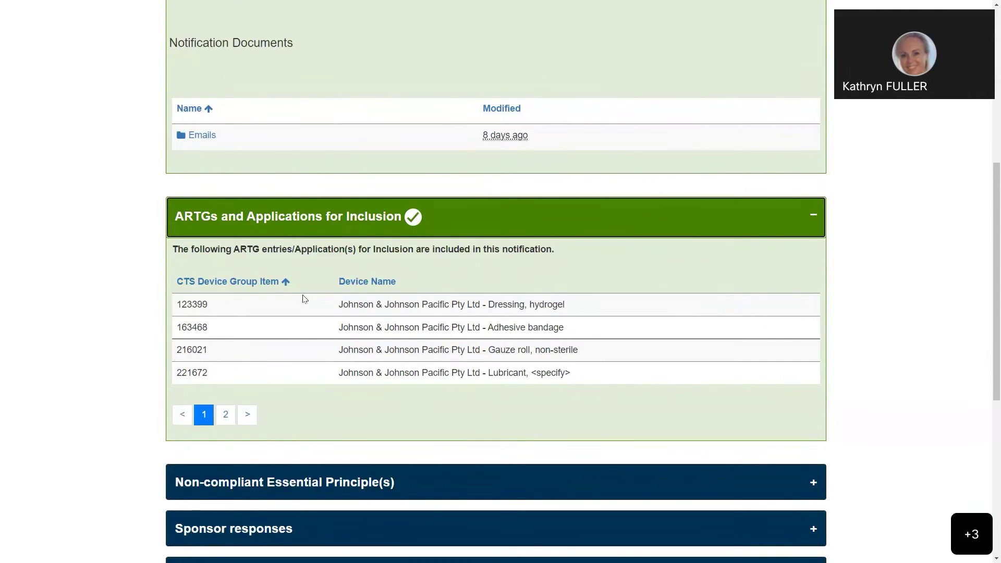
{"action": "scroll", "coordinate": [304, 299], "scroll_direction": "down", "scroll_amount": 1}
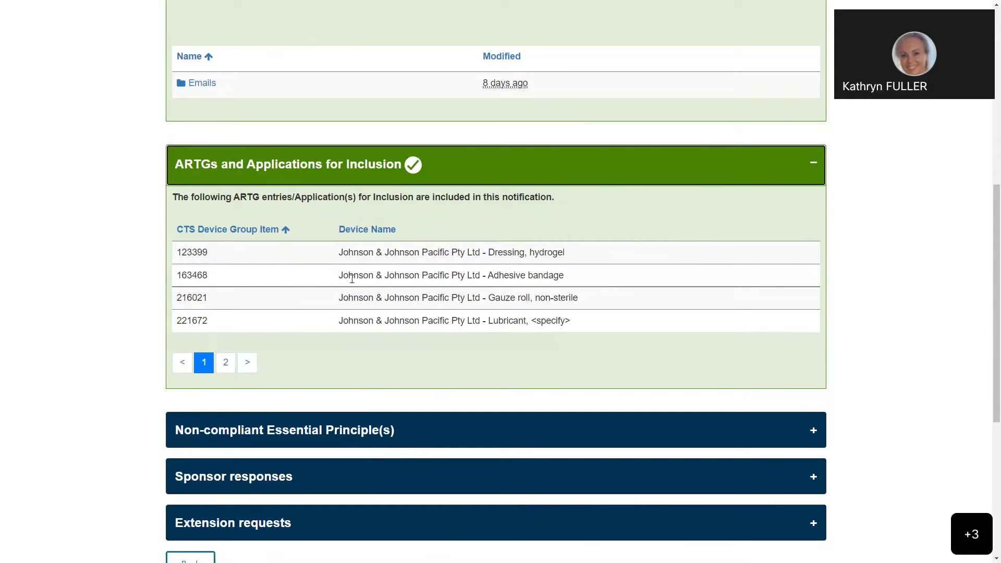
{"action": "scroll", "coordinate": [417, 270], "scroll_direction": "down", "scroll_amount": 4}
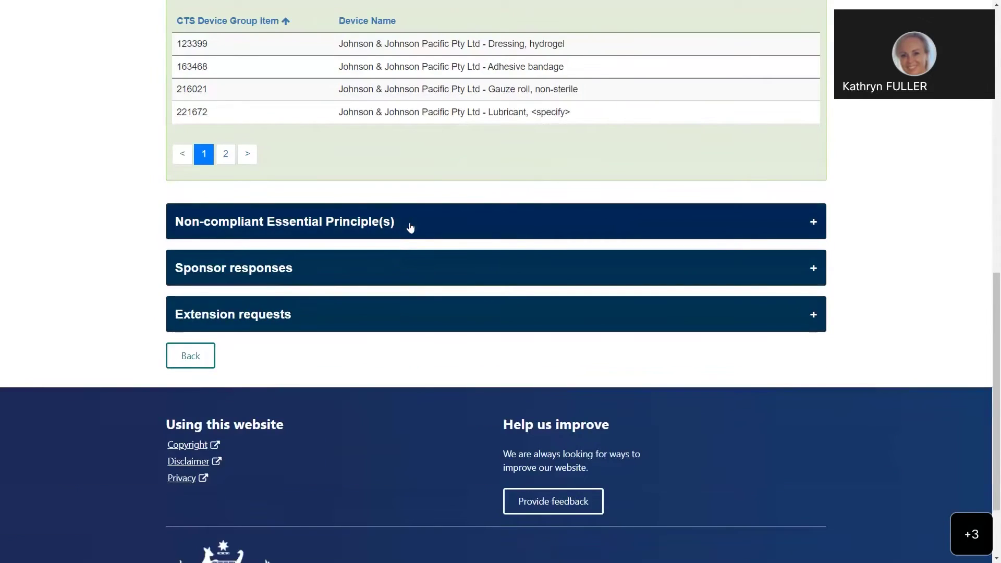
{"action": "left_click", "coordinate": [410, 227]}
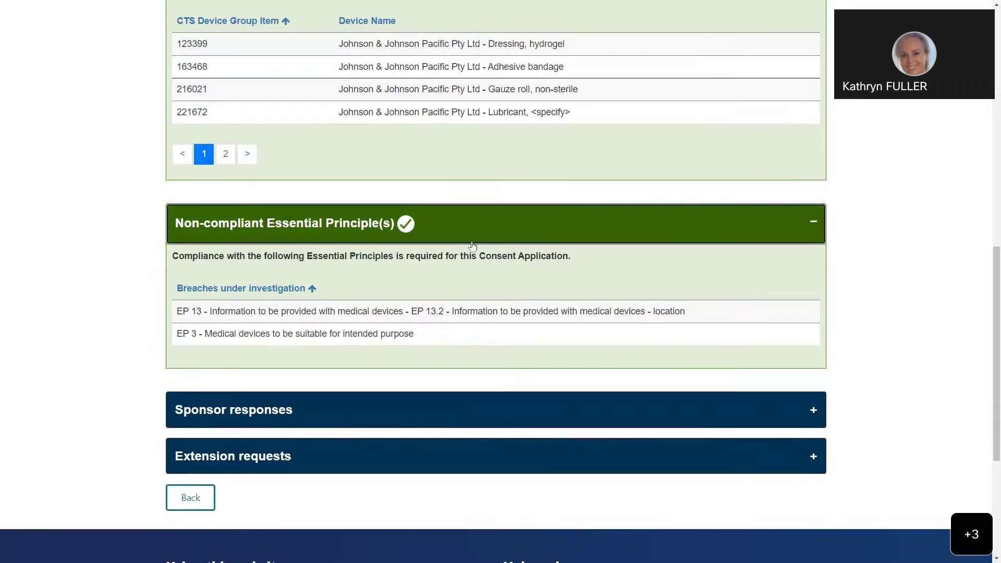
- Confirm there are no sponsor responses or extension requests, then return to the dashboard
{"action": "scroll", "coordinate": [471, 246], "scroll_direction": "down", "scroll_amount": 4}
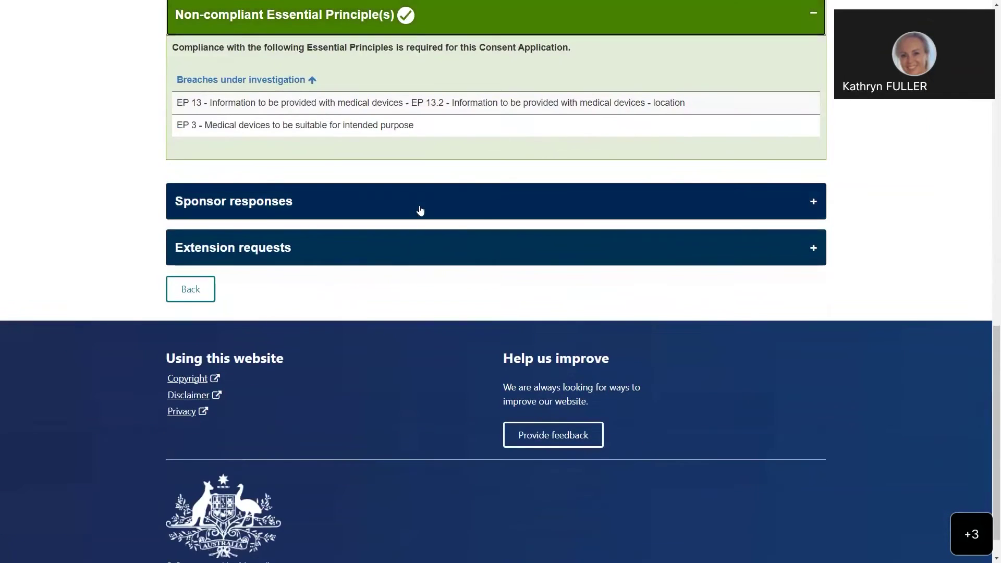
{"action": "left_click", "coordinate": [418, 210]}
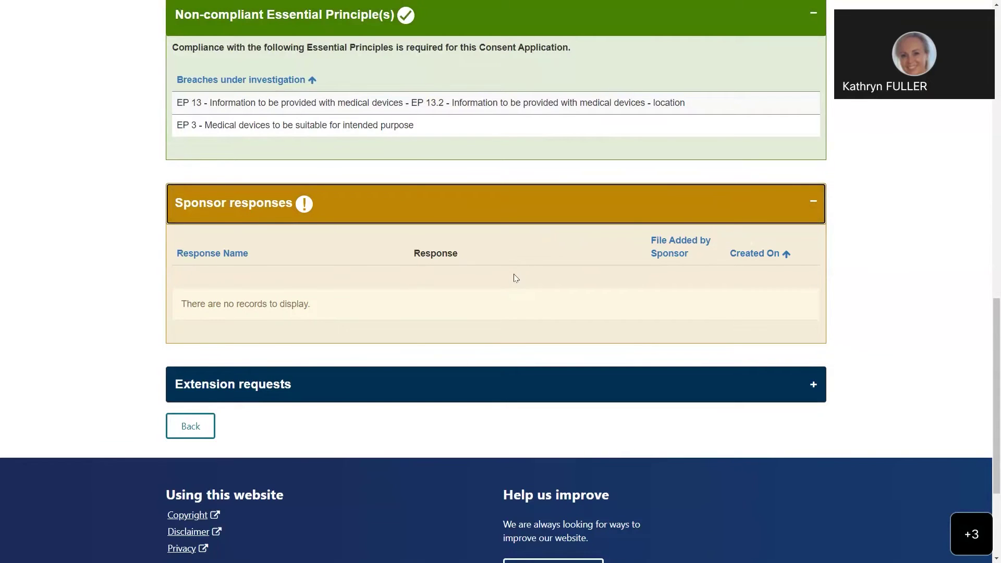
{"action": "scroll", "coordinate": [520, 282], "scroll_direction": "down", "scroll_amount": 2}
{"action": "left_click", "coordinate": [581, 269]}
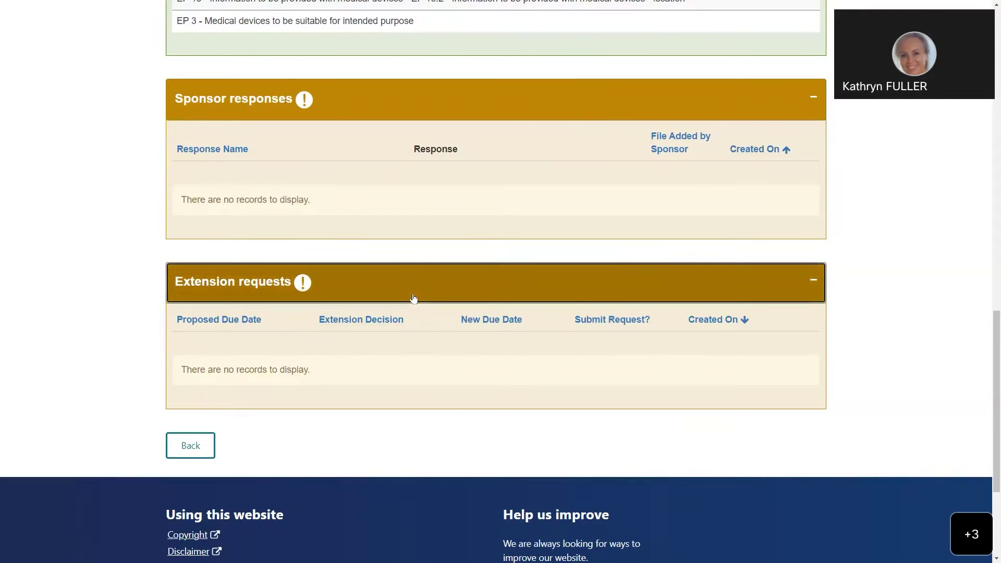
{"action": "scroll", "coordinate": [413, 298], "scroll_direction": "down", "scroll_amount": 1}
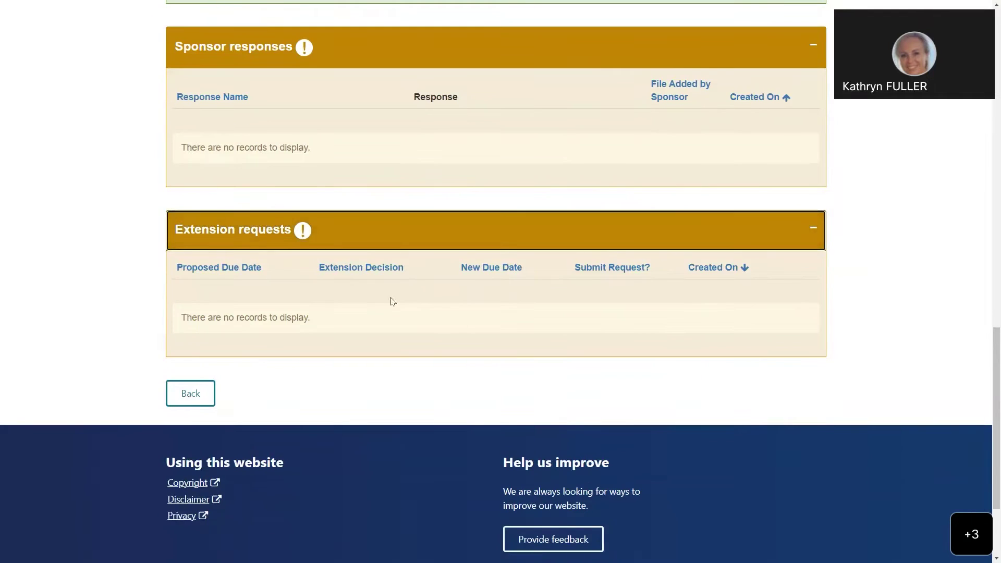
{"action": "left_click", "coordinate": [195, 394]}
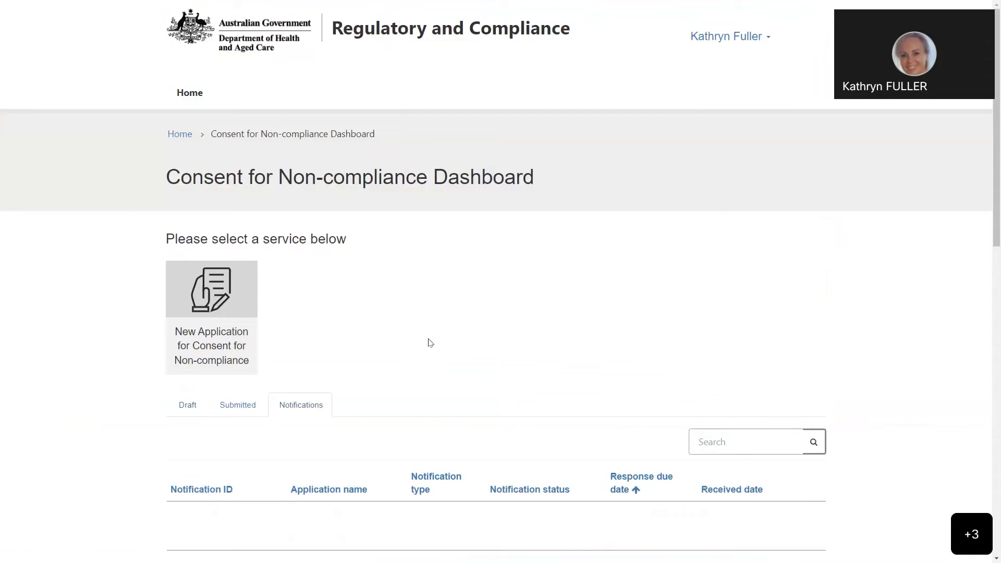
- Search the Notifications tab for CTS-2022-01171, showing one completed and three awaiting notifications
{"action": "scroll", "coordinate": [431, 328], "scroll_direction": "down", "scroll_amount": 4}
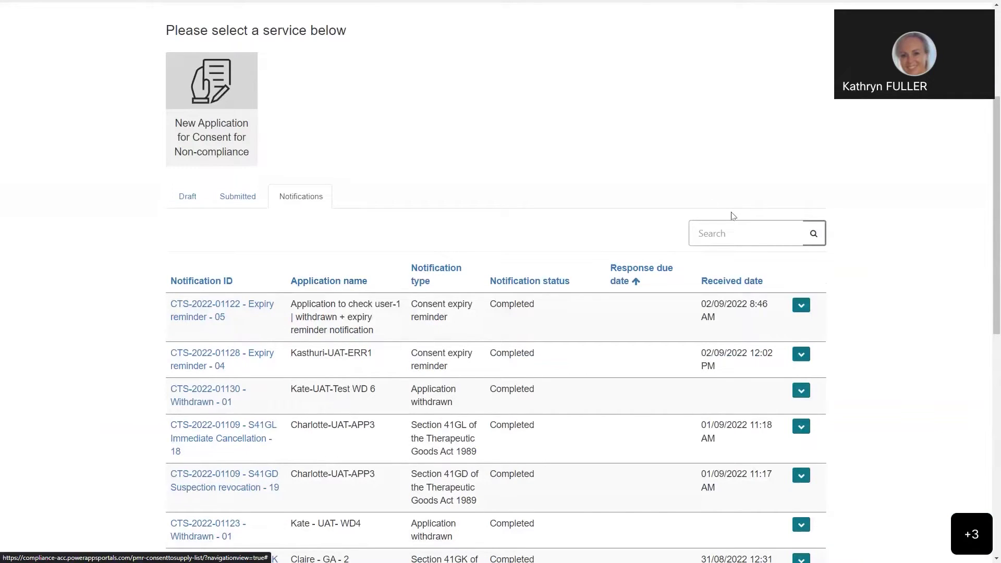
{"action": "left_click", "coordinate": [792, 239]}
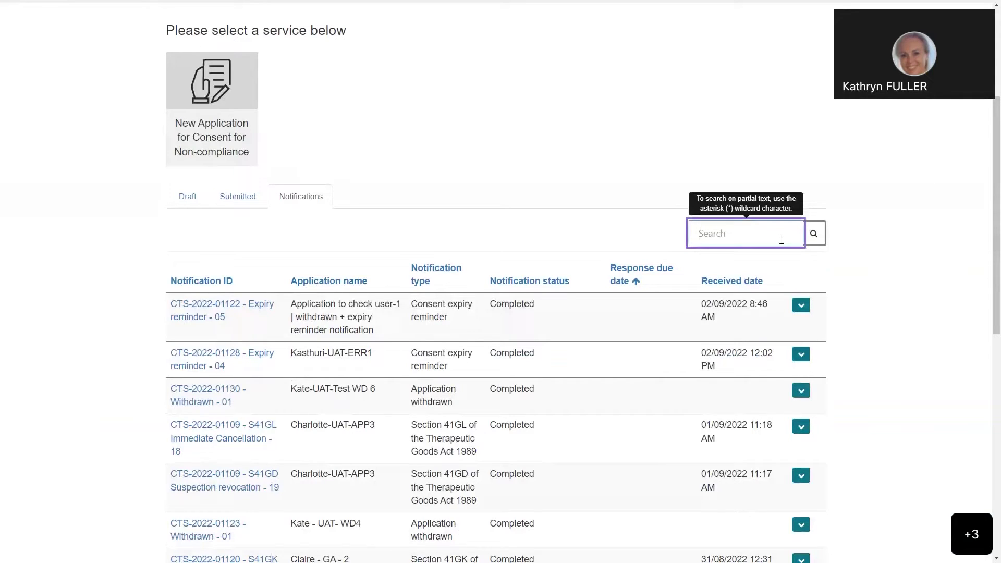
{"action": "type", "text": "CTS-2022-01171"}
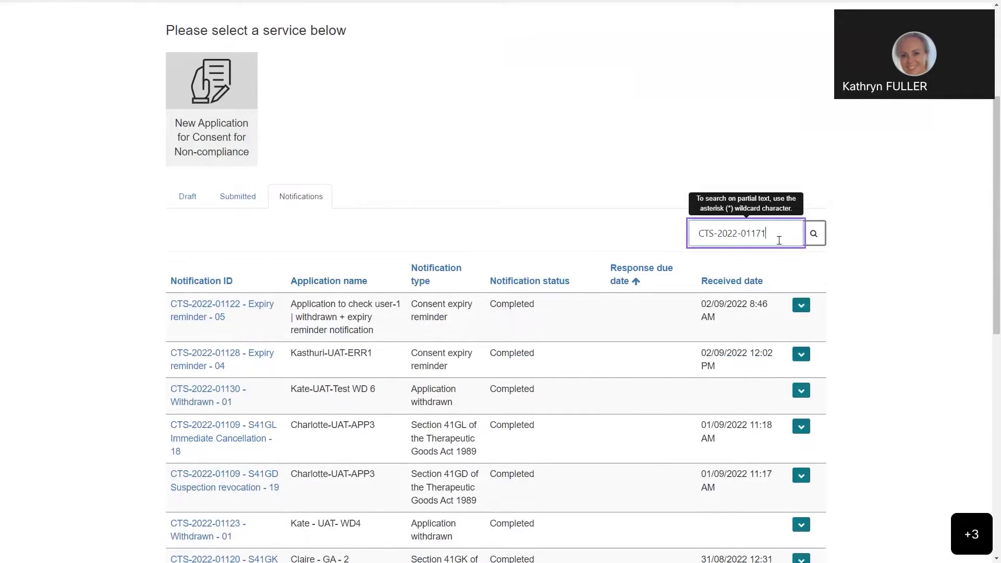
{"action": "left_click", "coordinate": [814, 235]}
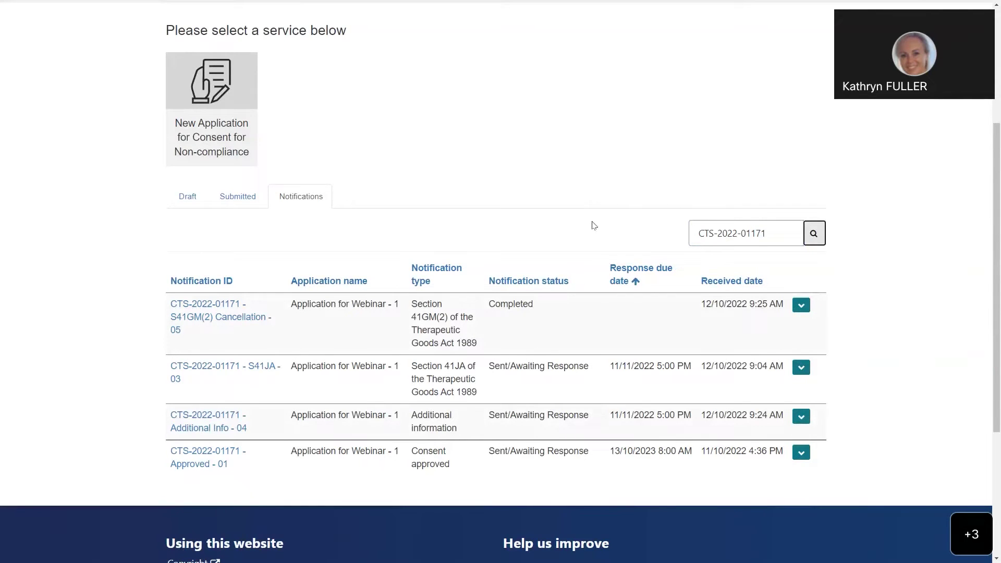
- Open the action menu of the CTS-2022-01171 - Approved - 01 Consent approved notification
{"action": "scroll", "coordinate": [591, 225], "scroll_direction": "down", "scroll_amount": 1}
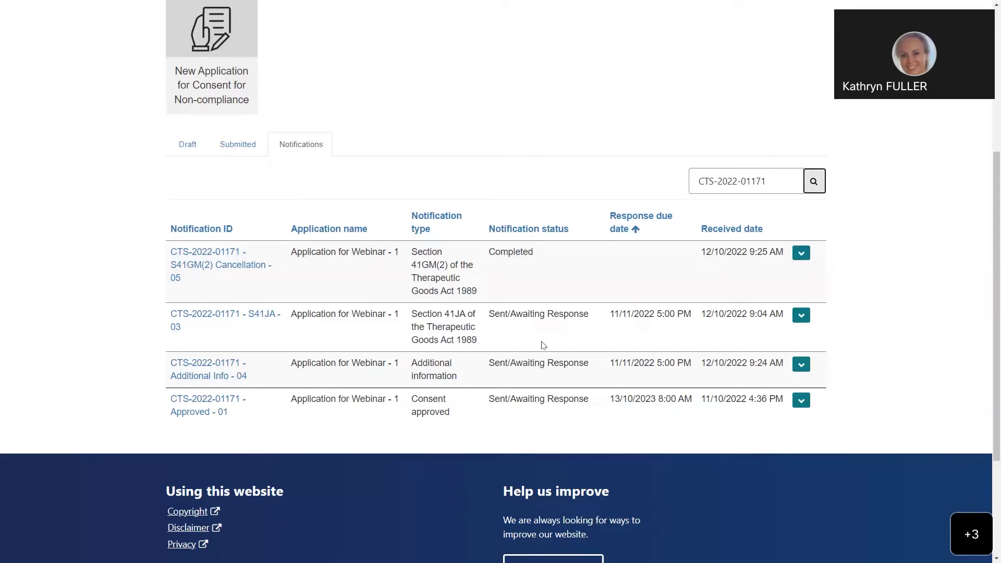
{"action": "scroll", "coordinate": [542, 344], "scroll_direction": "down", "scroll_amount": 1}
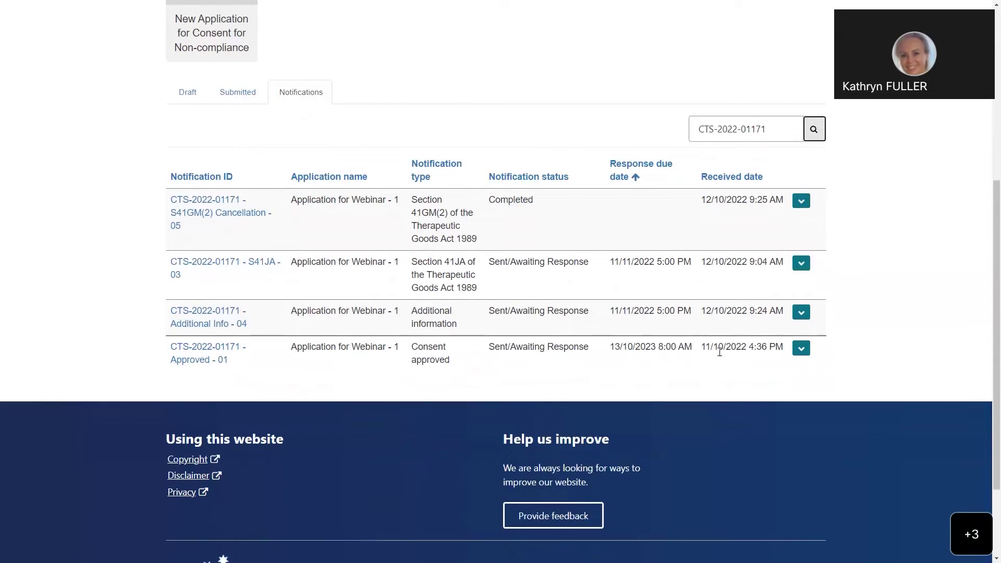
{"action": "left_click", "coordinate": [800, 349]}
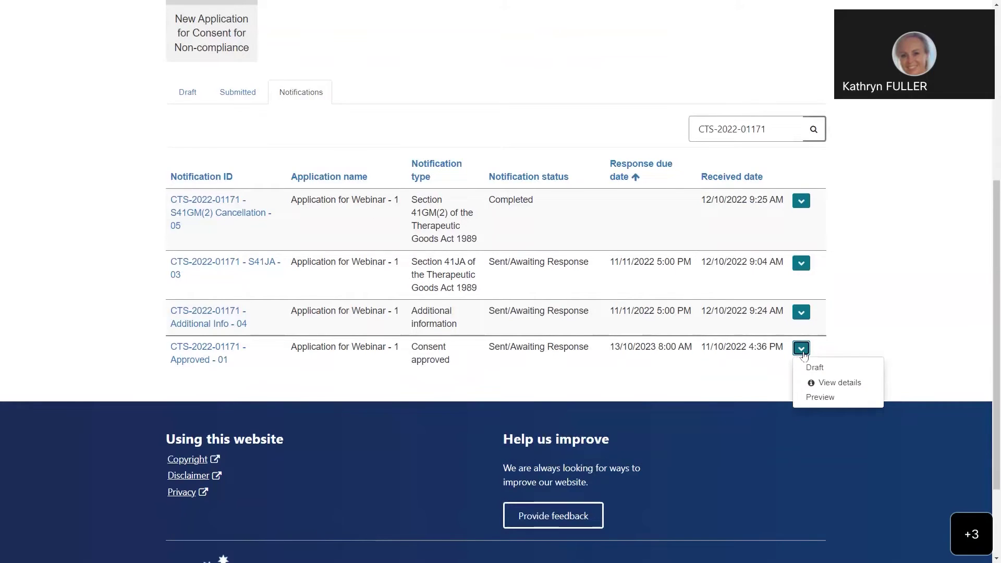
- Open the Consent Approved notification's draft and expand its Notification details
{"action": "left_click", "coordinate": [814, 368]}
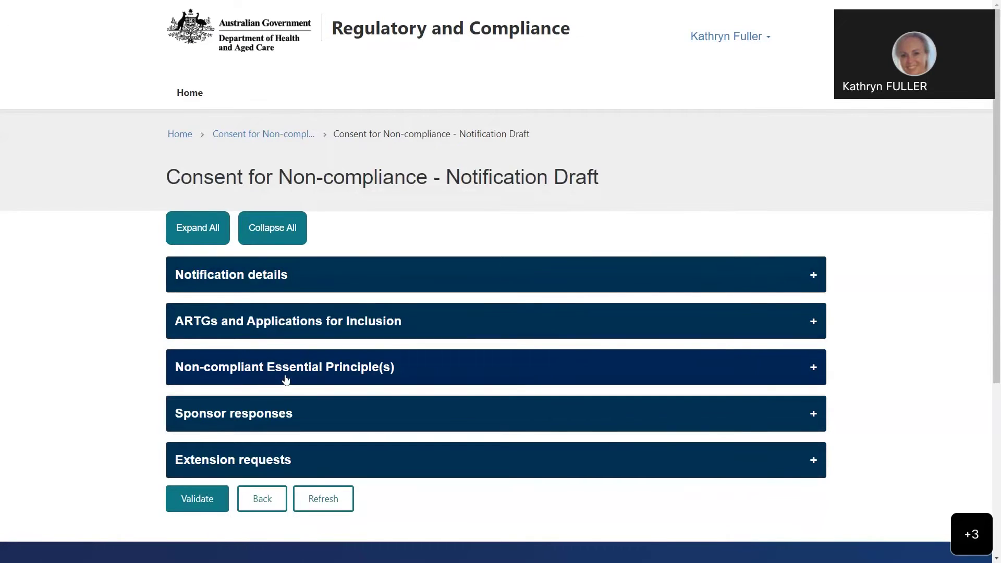
{"action": "left_click", "coordinate": [343, 288]}
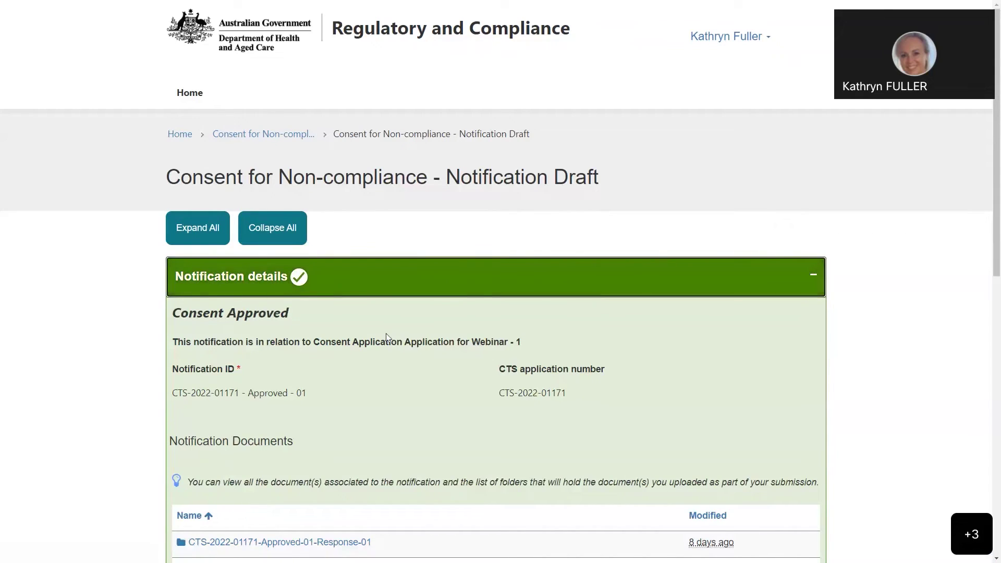
{"action": "scroll", "coordinate": [386, 337], "scroll_direction": "down", "scroll_amount": 1}
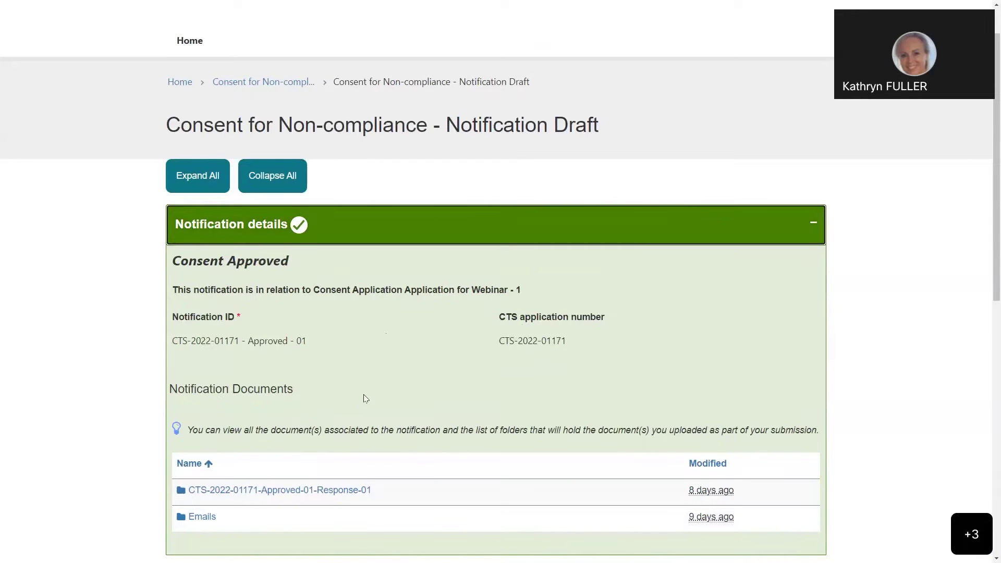
{"action": "scroll", "coordinate": [365, 398], "scroll_direction": "down", "scroll_amount": 2}
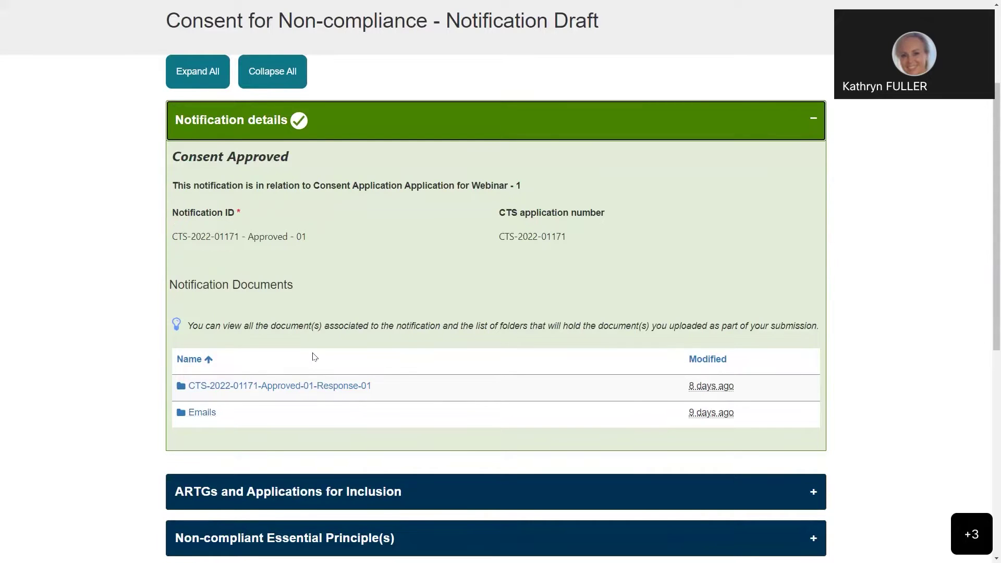
{"action": "scroll", "coordinate": [314, 356], "scroll_direction": "down", "scroll_amount": 4}
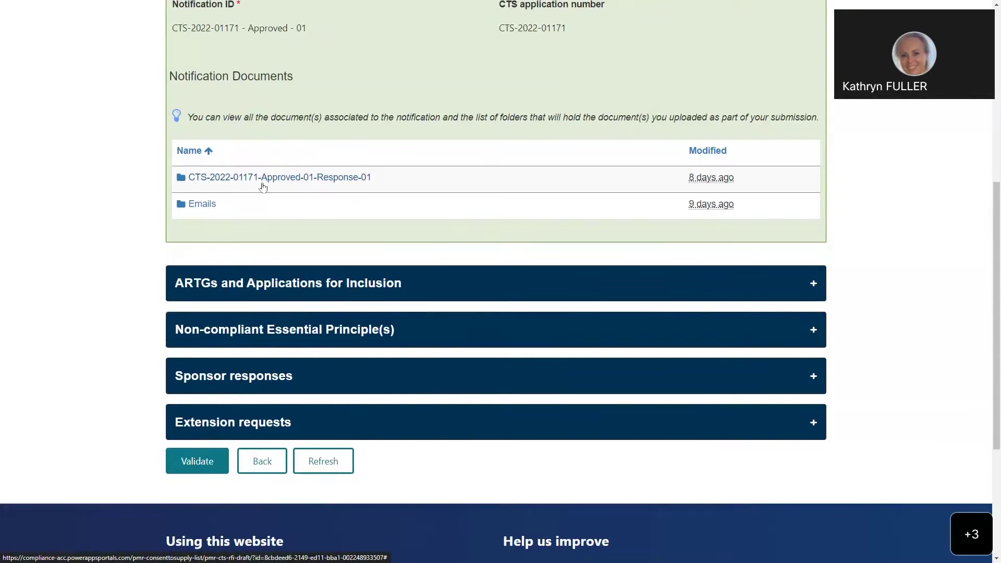
{"action": "left_click", "coordinate": [436, 284]}
{"action": "scroll", "coordinate": [455, 270], "scroll_direction": "down", "scroll_amount": 3}
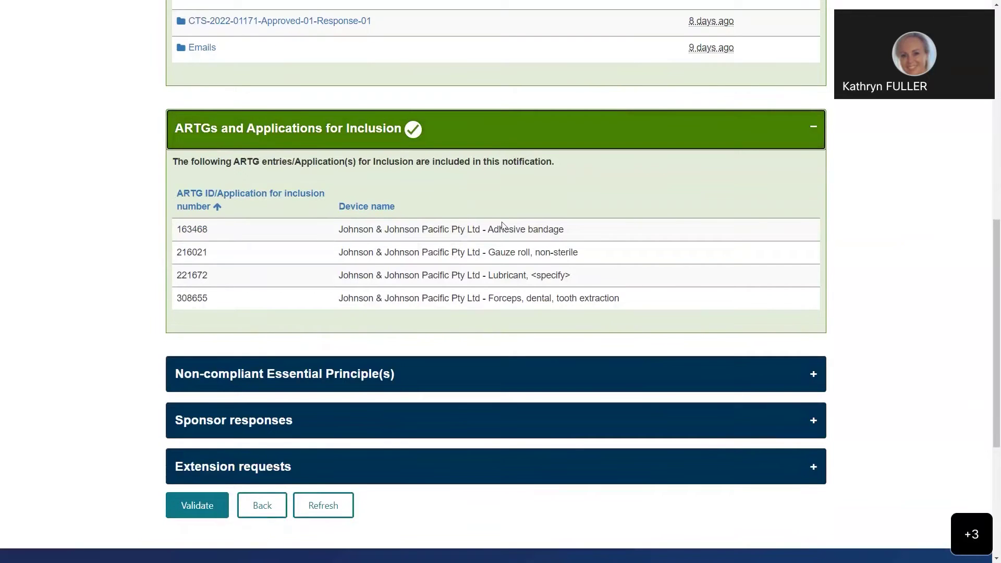
{"action": "scroll", "coordinate": [502, 225], "scroll_direction": "down", "scroll_amount": 2}
{"action": "left_click", "coordinate": [452, 278]}
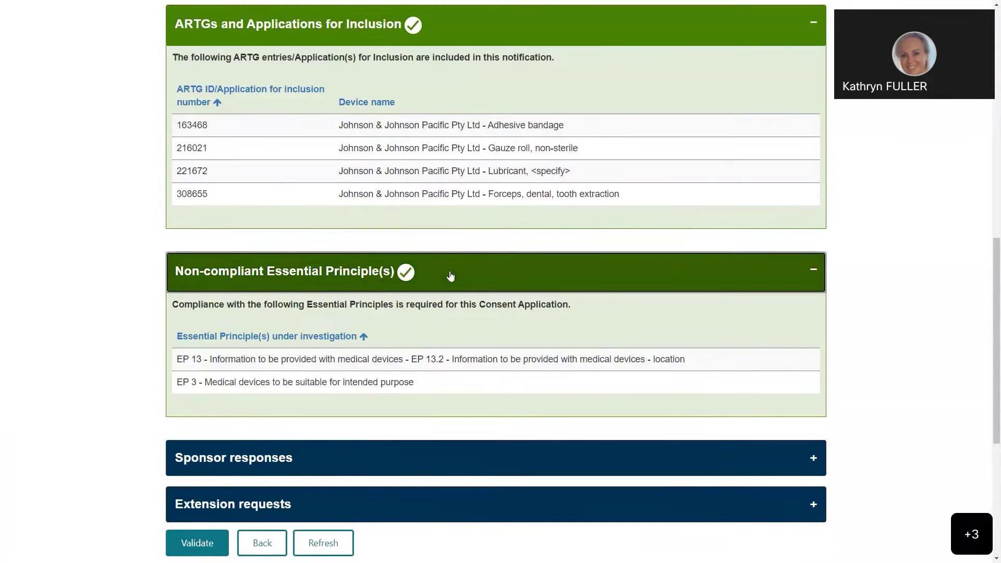
{"action": "scroll", "coordinate": [450, 275], "scroll_direction": "down", "scroll_amount": 3}
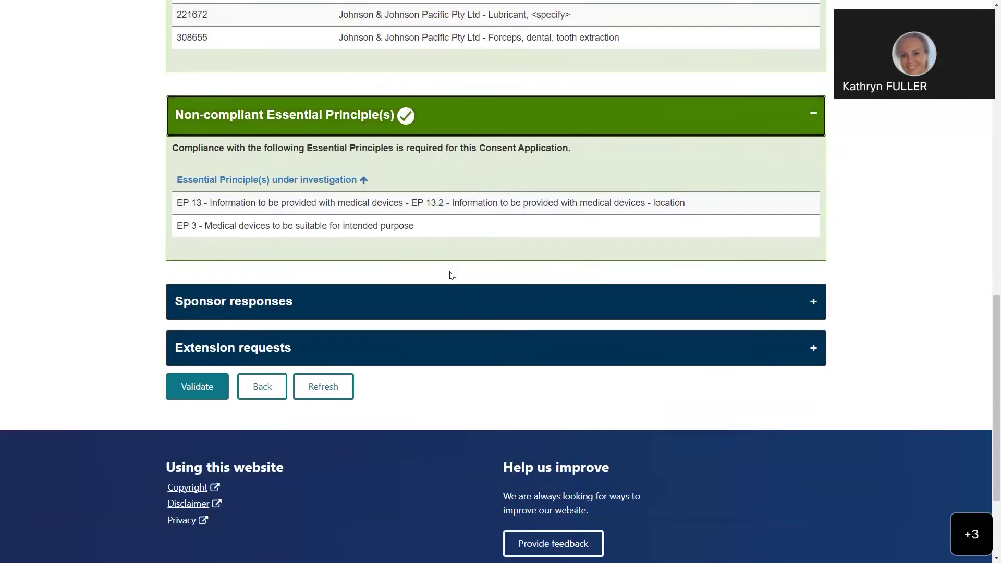
{"action": "left_click", "coordinate": [474, 300]}
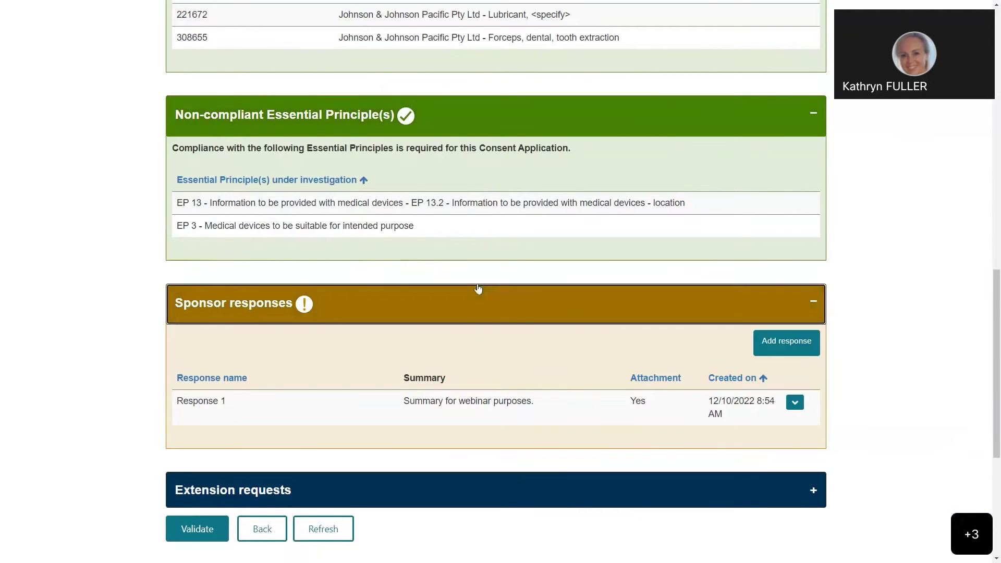
{"action": "scroll", "coordinate": [478, 288], "scroll_direction": "down", "scroll_amount": 1}
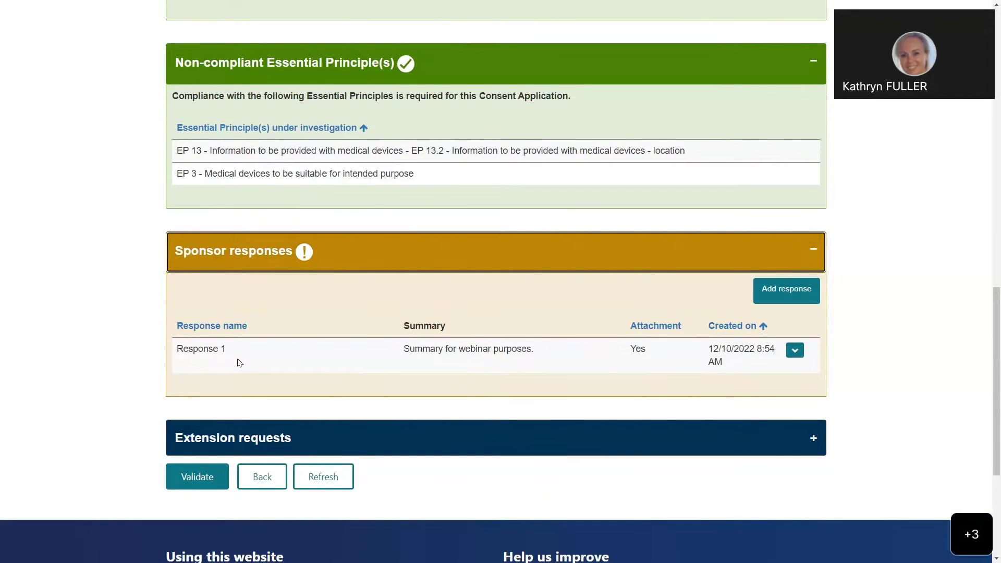
{"action": "scroll", "coordinate": [239, 360], "scroll_direction": "up", "scroll_amount": 3}
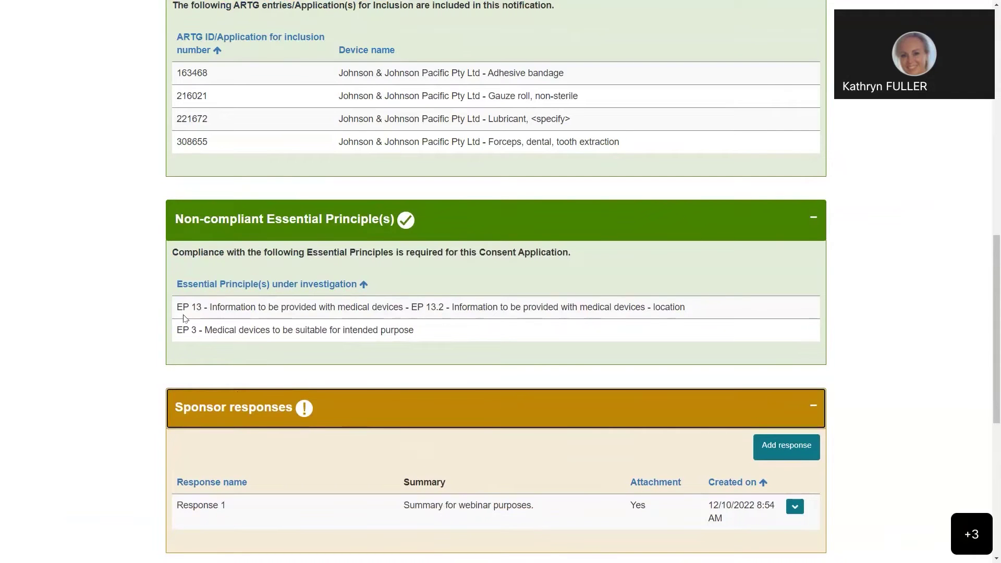
{"action": "scroll", "coordinate": [183, 318], "scroll_direction": "down", "scroll_amount": 1}
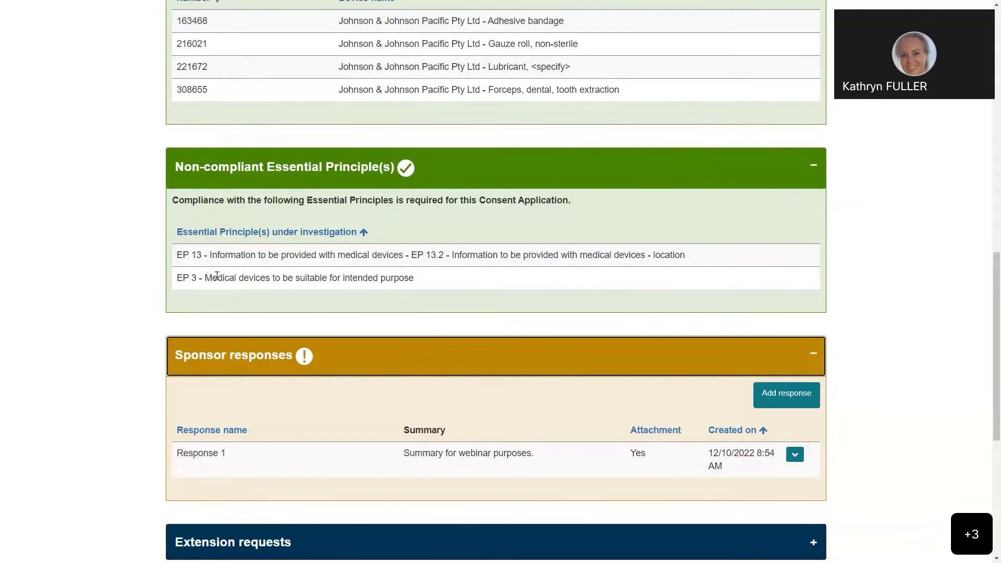
{"action": "scroll", "coordinate": [217, 274], "scroll_direction": "up", "scroll_amount": 1}
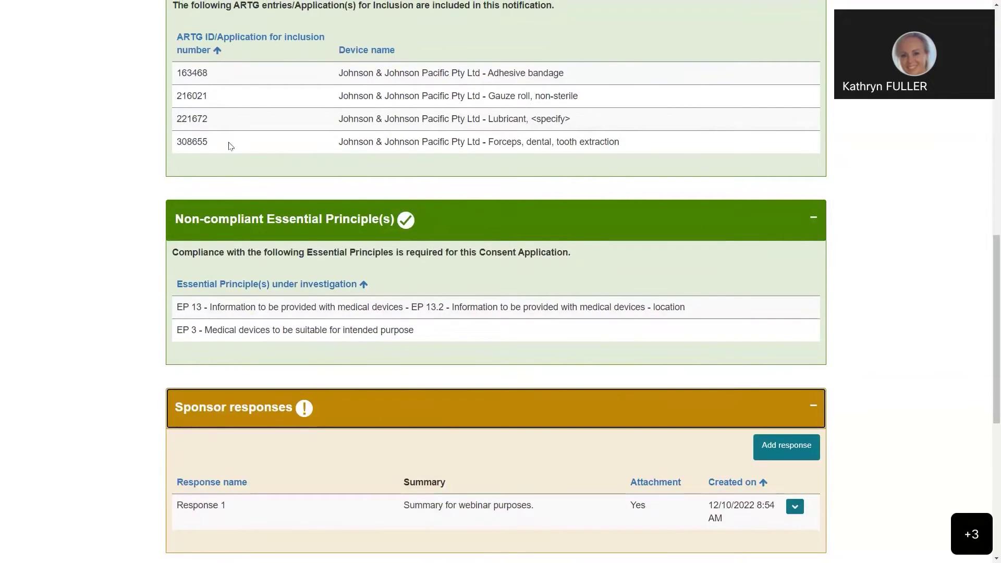
{"action": "scroll", "coordinate": [229, 144], "scroll_direction": "down", "scroll_amount": 1}
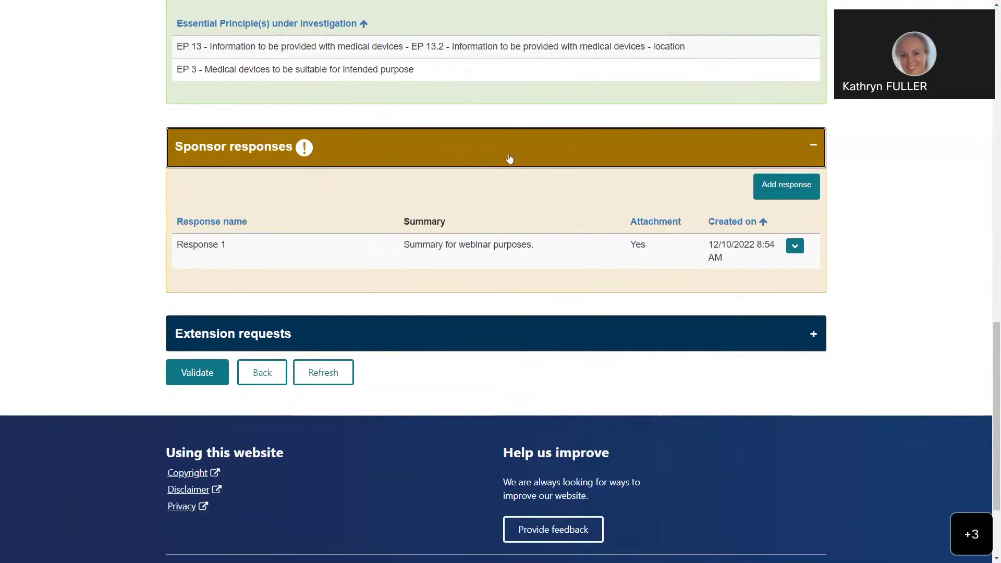
- Add a new sponsor response named 'EP3 ARTG 1 & 2' and save it
{"action": "left_click", "coordinate": [770, 188]}
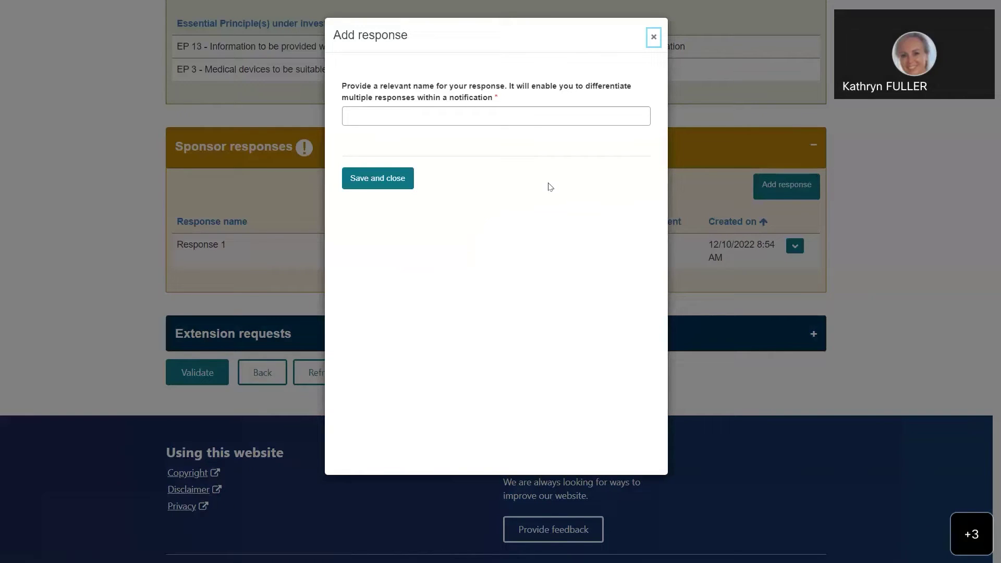
{"action": "left_click", "coordinate": [361, 117]}
{"action": "type", "text": "EP3"}
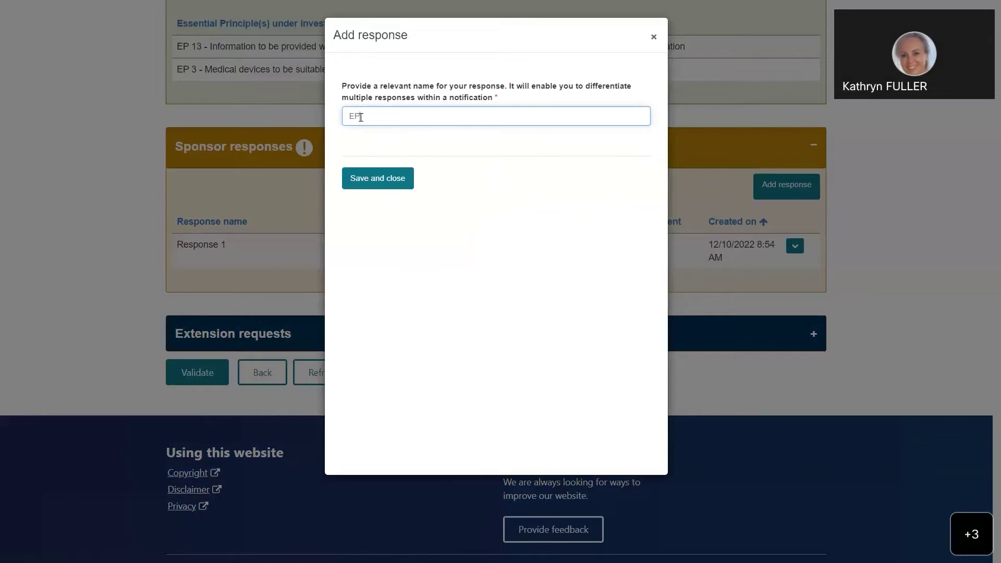
{"action": "type", "text": " ARTG 1 & 2"}
{"action": "left_click", "coordinate": [381, 187]}
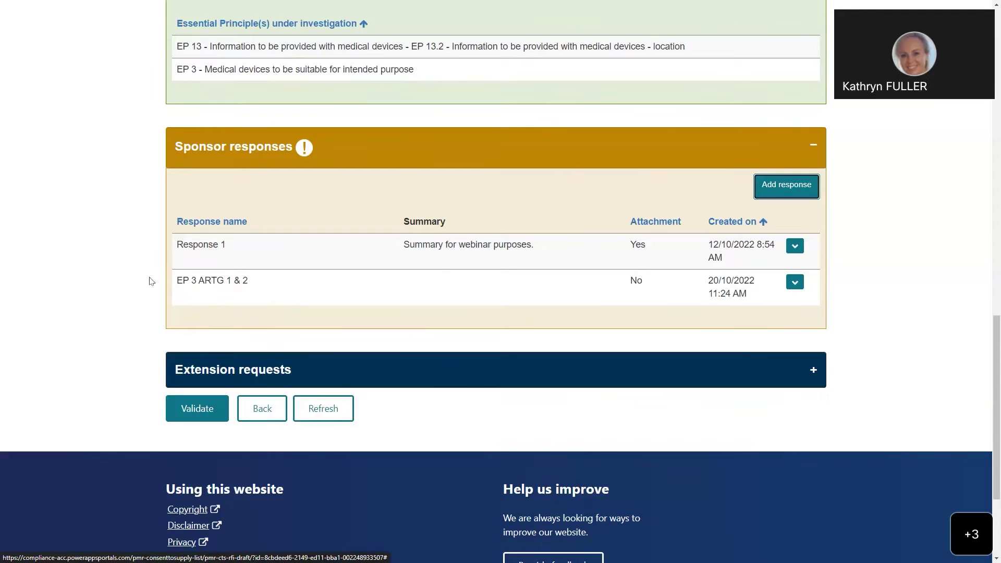
- Edit the EP 3 ARTG 1 & 2 response, replacing '&' in its name with 'and'
{"action": "left_click", "coordinate": [794, 288]}
{"action": "left_click", "coordinate": [833, 301]}
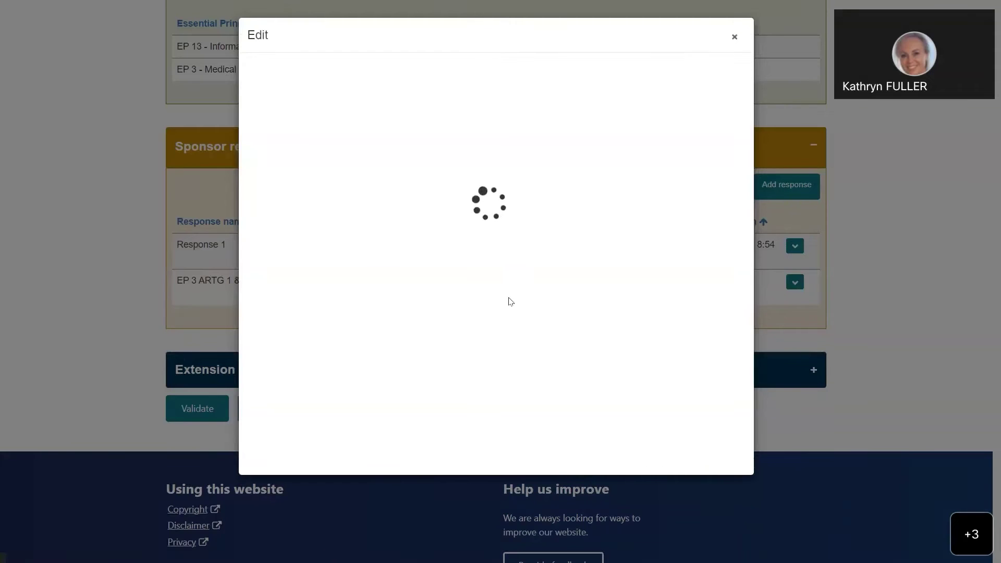
{"action": "scroll", "coordinate": [509, 299], "scroll_direction": "down", "scroll_amount": 3}
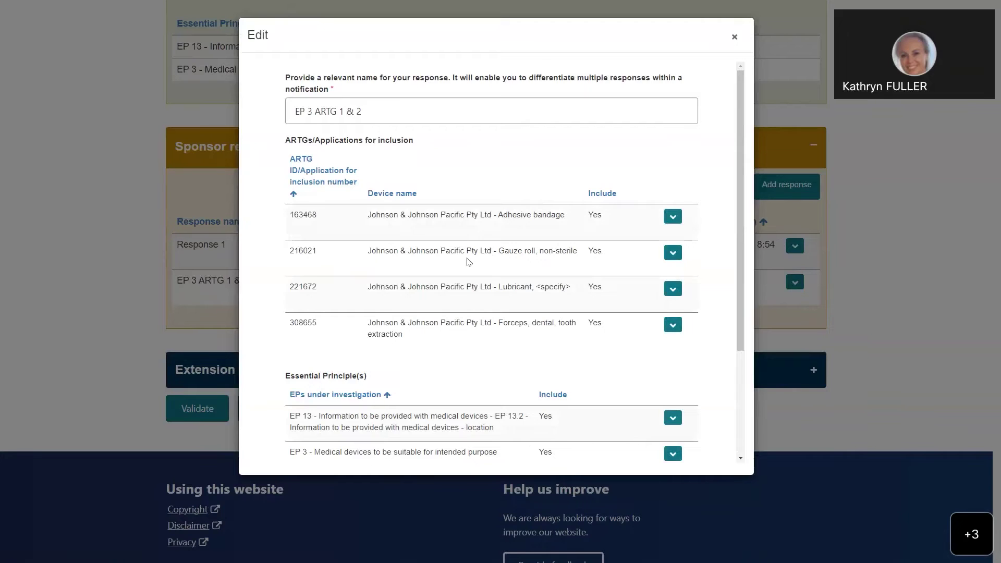
{"action": "left_click", "coordinate": [352, 112]}
{"action": "key", "text": "BackSpace"}
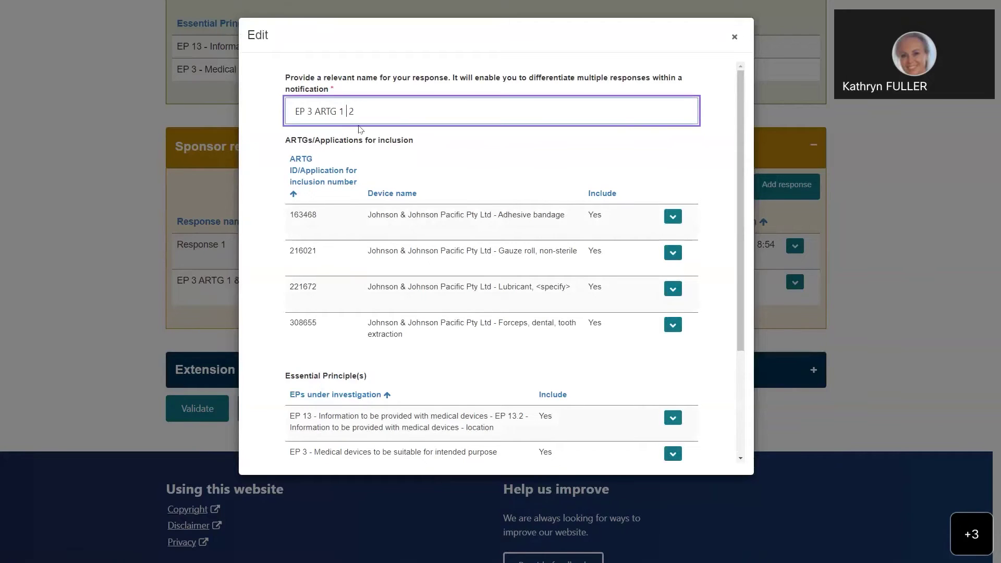
{"action": "type", "text": "and"}
{"action": "scroll", "coordinate": [431, 247], "scroll_direction": "down", "scroll_amount": 1}
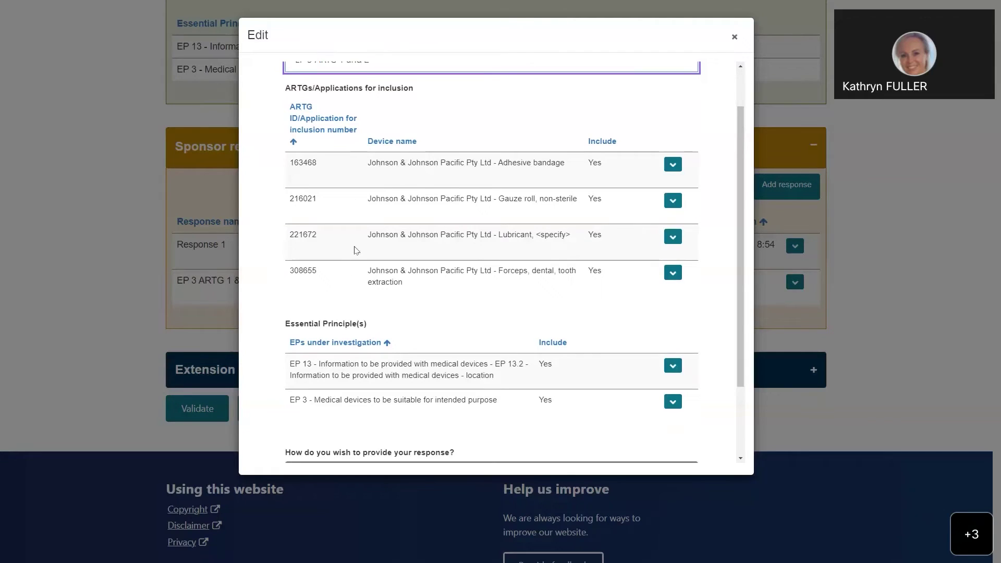
- Exclude the Lubricant (221672) and Forceps (308655) devices and principle EP 13 from the response
{"action": "left_click", "coordinate": [672, 237]}
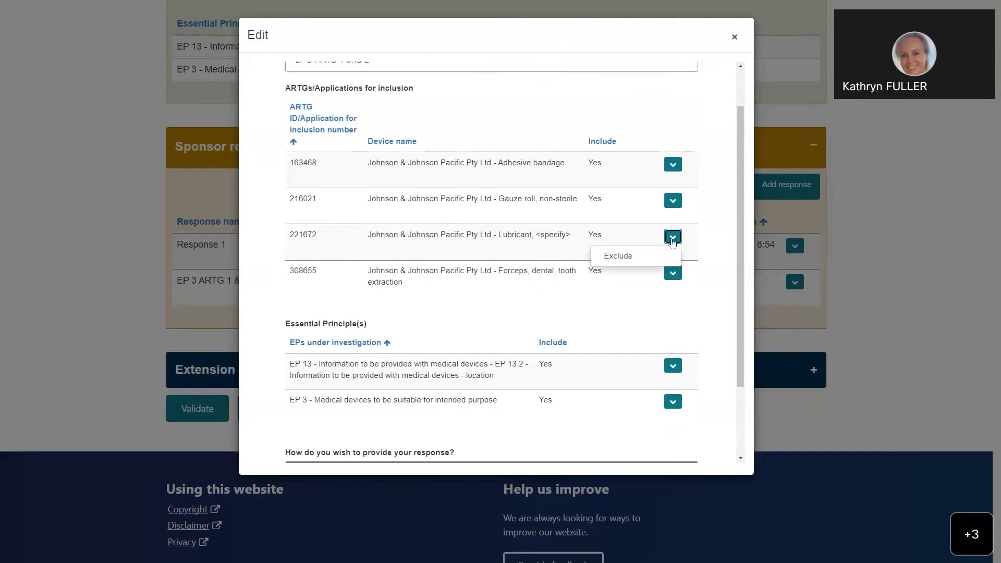
{"action": "left_click", "coordinate": [619, 256]}
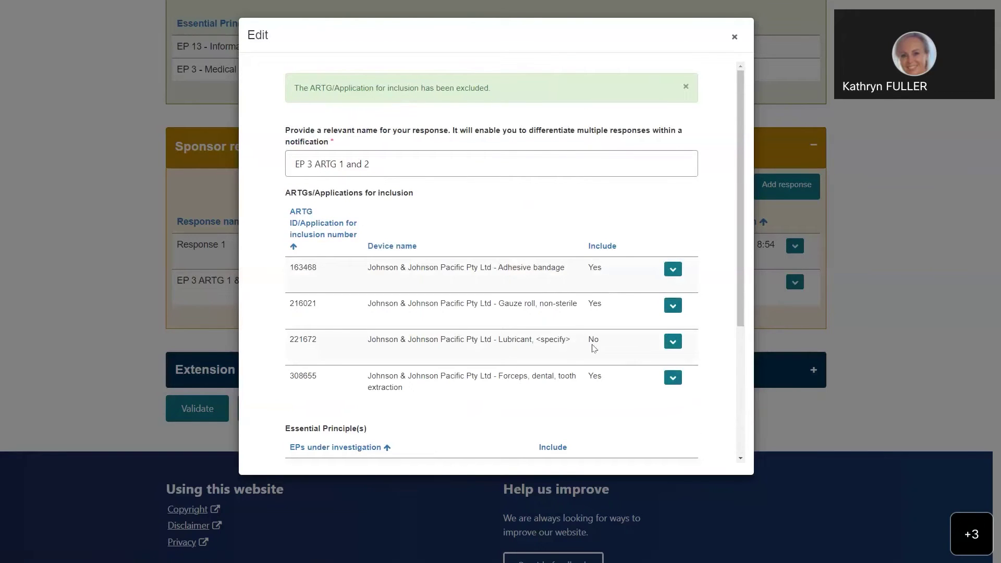
{"action": "left_click", "coordinate": [672, 378]}
{"action": "left_click", "coordinate": [624, 398]}
{"action": "scroll", "coordinate": [610, 346], "scroll_direction": "down", "scroll_amount": 3}
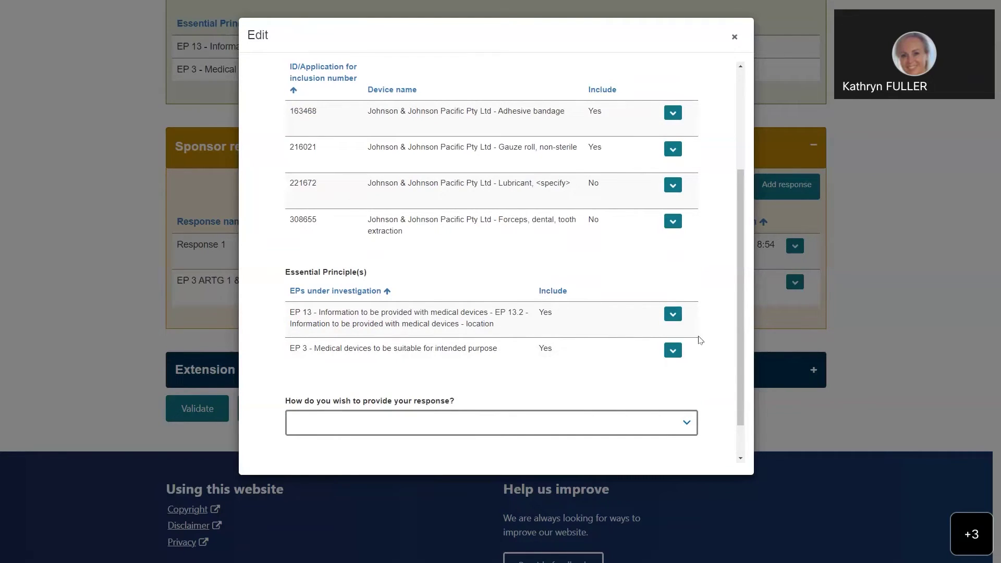
{"action": "left_click", "coordinate": [672, 315]}
{"action": "left_click", "coordinate": [618, 339]}
{"action": "scroll", "coordinate": [619, 340], "scroll_direction": "down", "scroll_amount": 5}
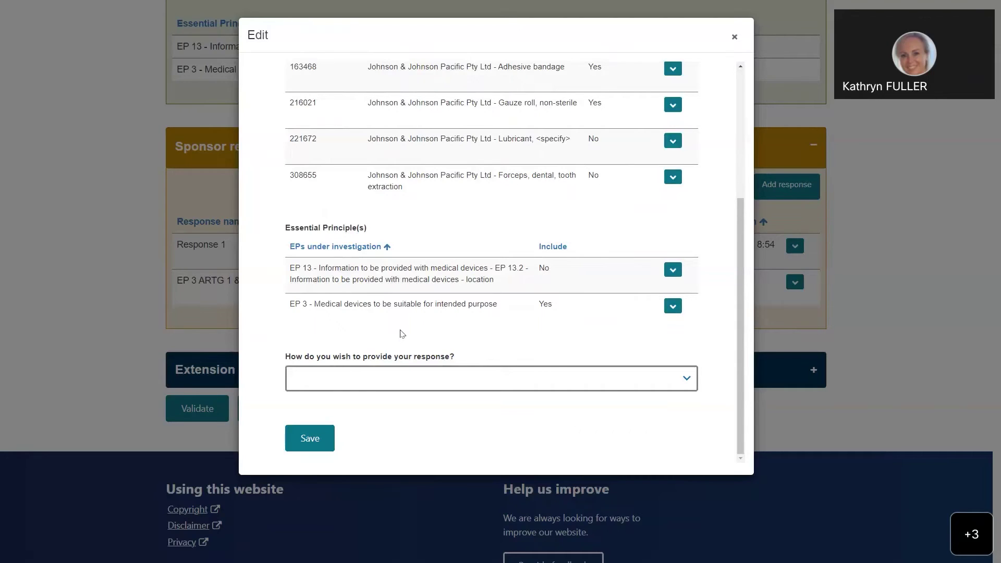
{"action": "left_click", "coordinate": [683, 382]}
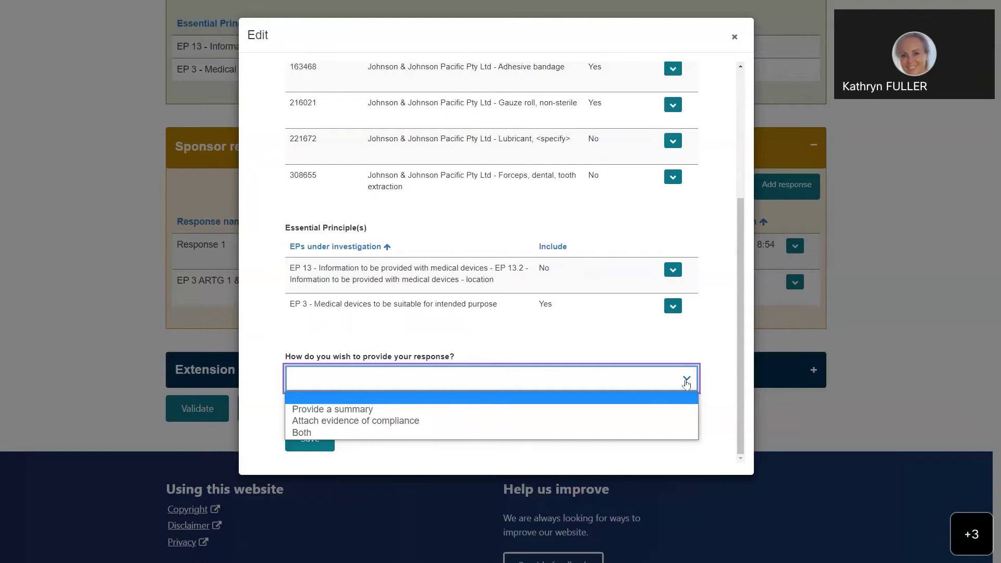
- Set the response method to Both and enter placeholder text in the Summary
{"action": "left_click", "coordinate": [600, 432]}
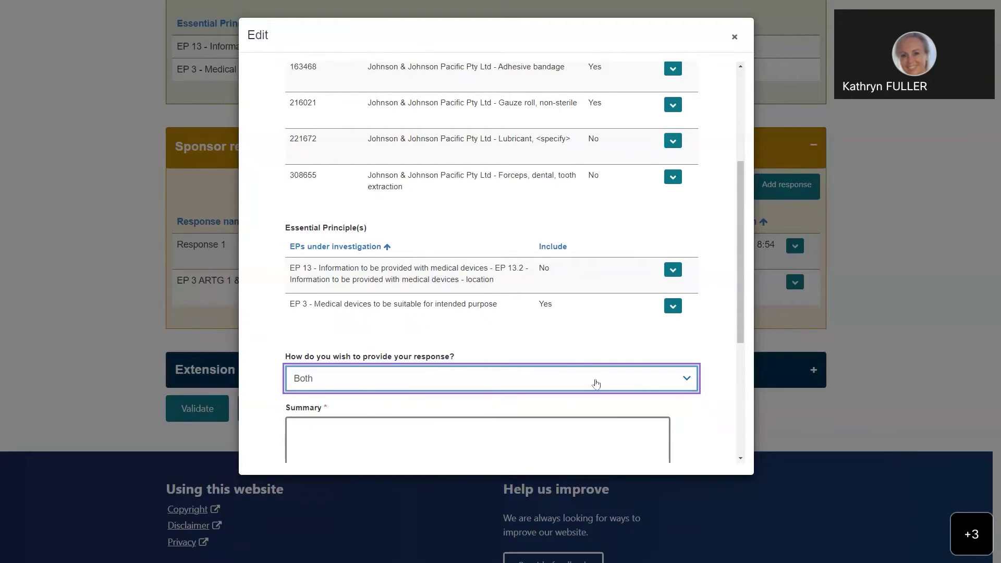
{"action": "scroll", "coordinate": [579, 351], "scroll_direction": "down", "scroll_amount": 3}
{"action": "left_click", "coordinate": [310, 274]}
{"action": "type", "text": "lvbvrnvouwrnvoiwrngouwnrvliweuobeifoqunfulwrngornvqeibvouwrbvlwnvouwrnbvlwrnvouwbnuorb"}
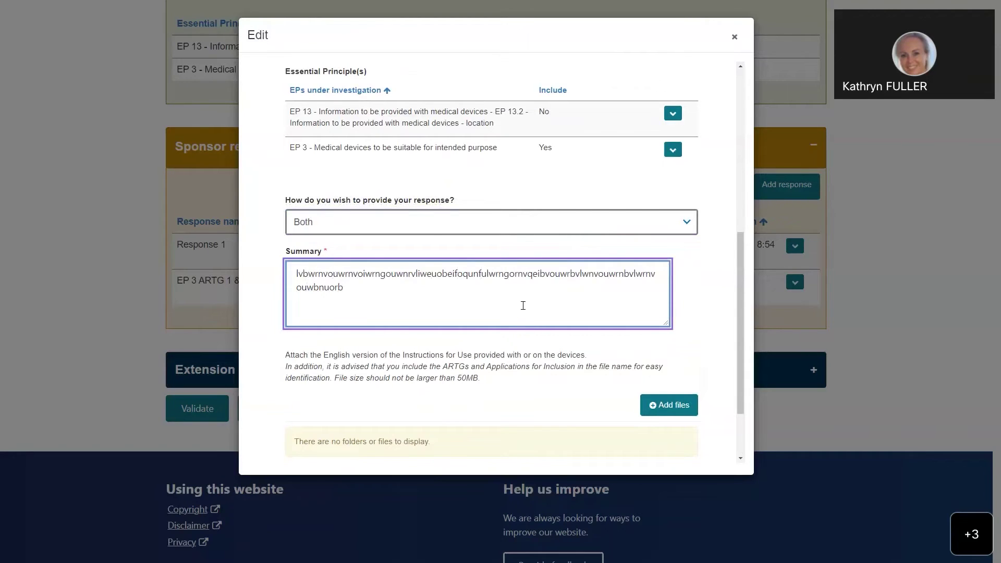
{"action": "scroll", "coordinate": [521, 304], "scroll_direction": "down", "scroll_amount": 1}
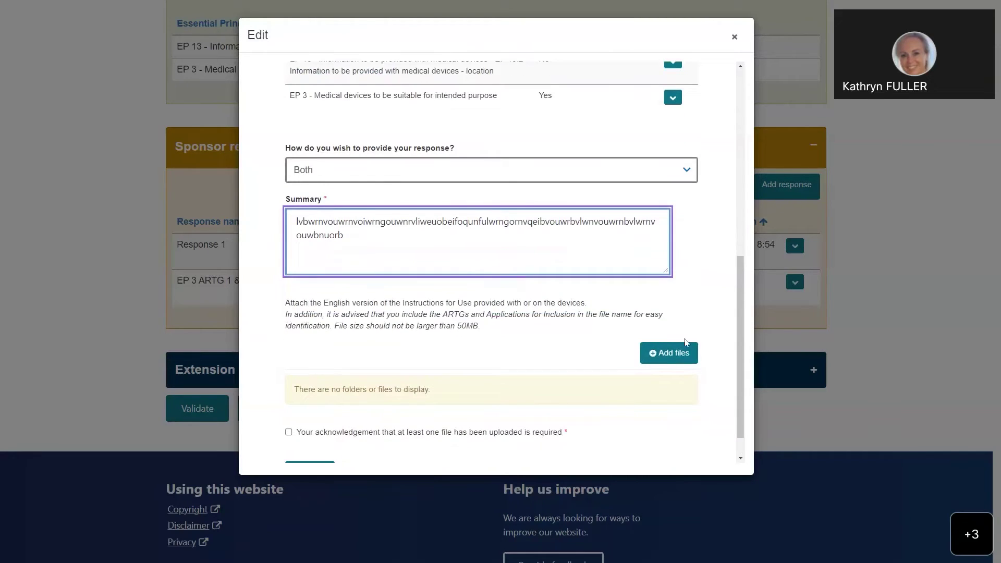
- Upload CTS Notification response A.docx as the response's evidence attachment
{"action": "left_click", "coordinate": [663, 354]}
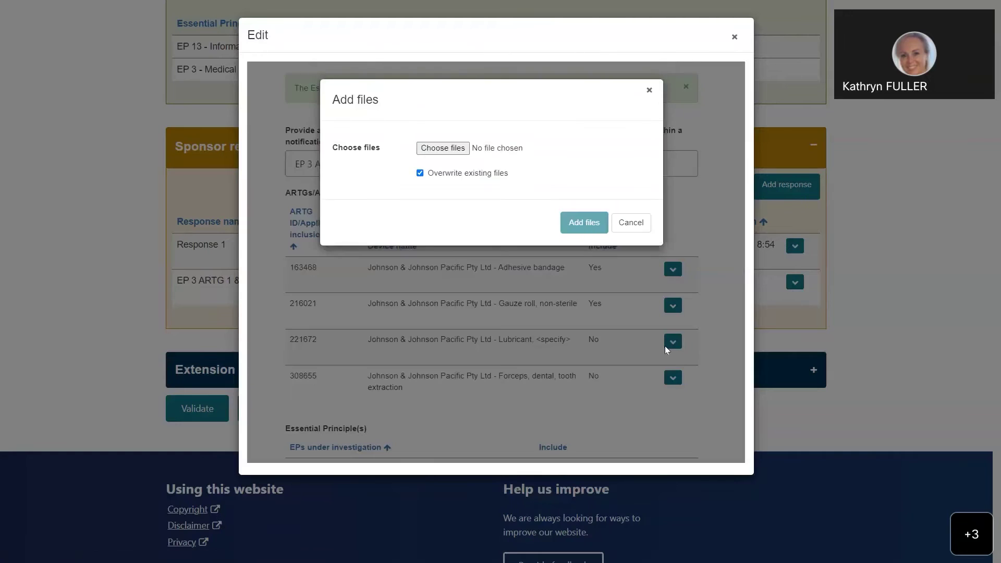
{"action": "left_click", "coordinate": [435, 150]}
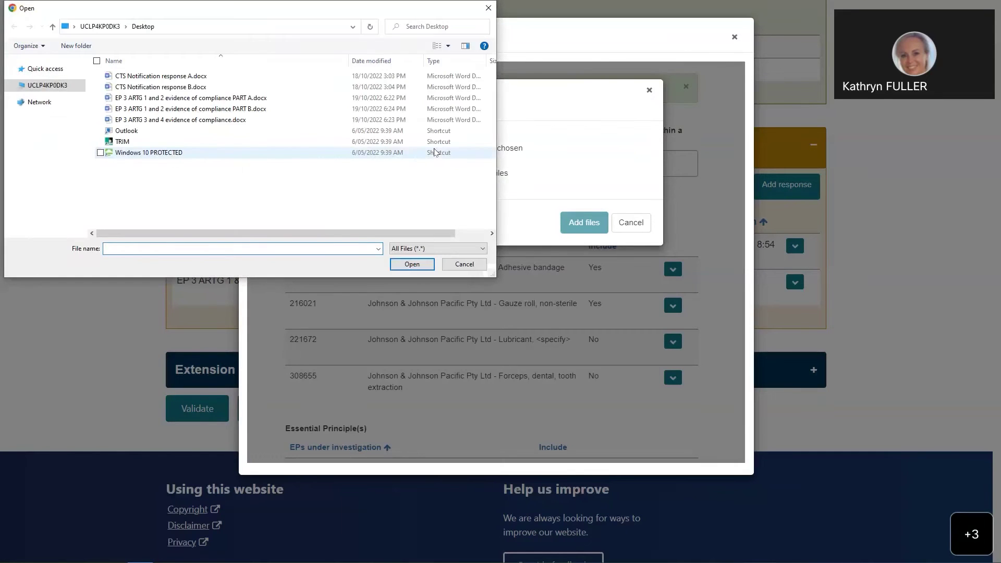
{"action": "left_click", "coordinate": [193, 77]}
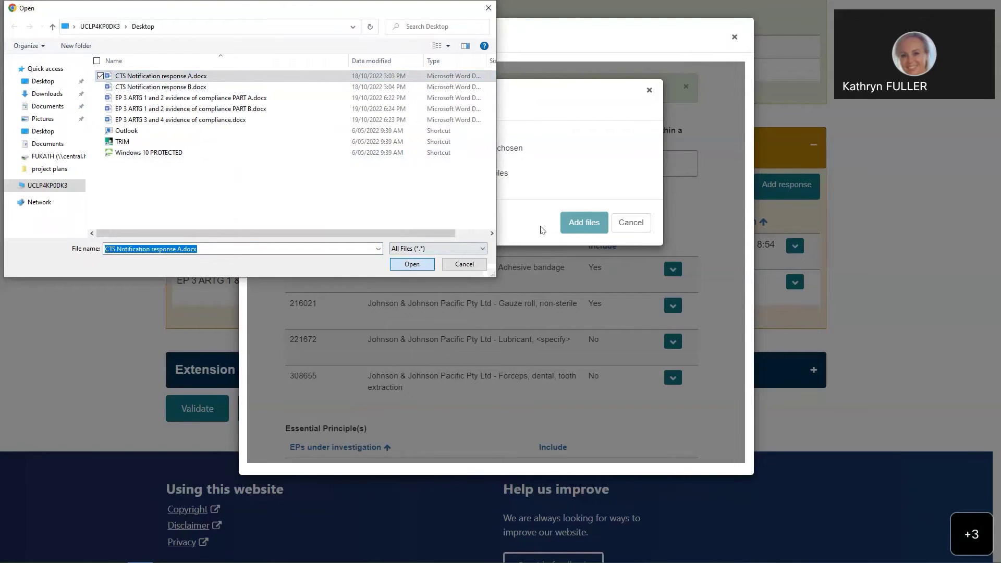
{"action": "key", "text": "Escape"}
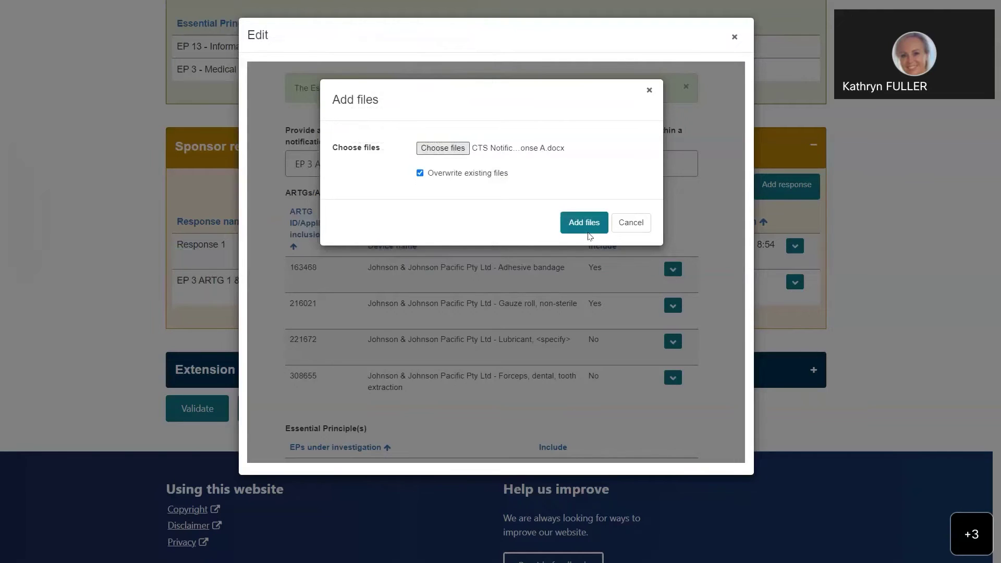
{"action": "left_click", "coordinate": [588, 233]}
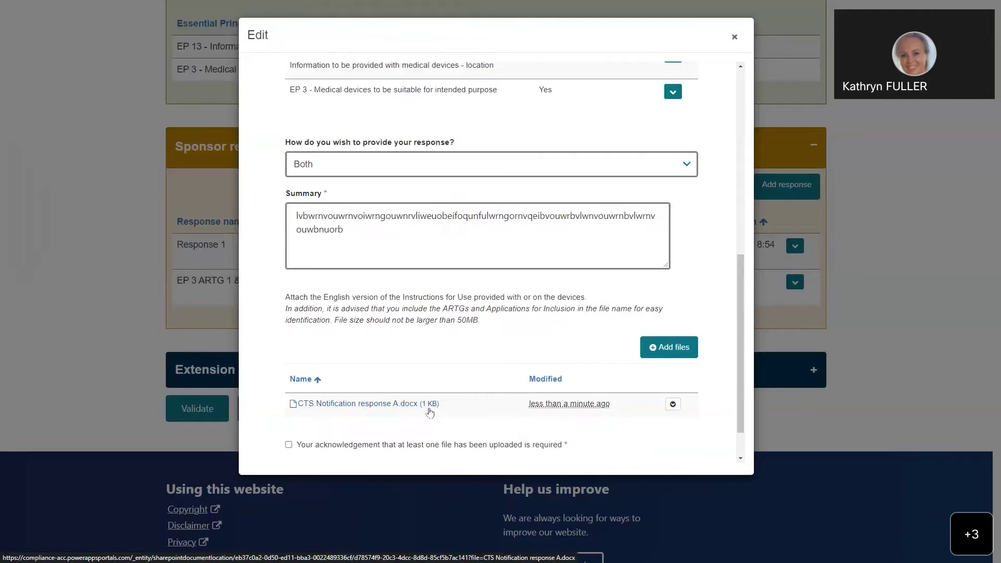
- Permanently delete the uploaded CTS Notification response A.docx attachment
{"action": "left_click", "coordinate": [673, 405]}
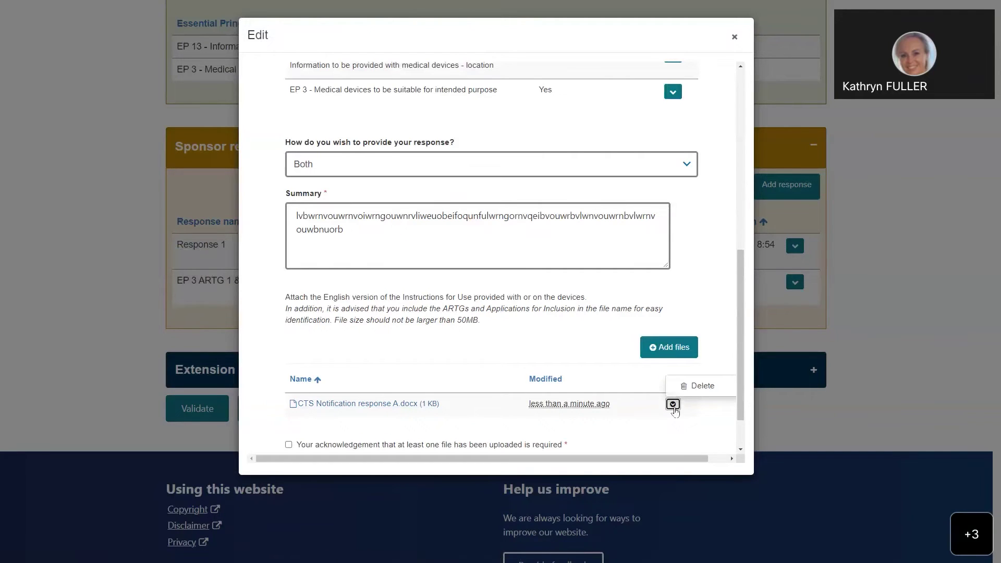
{"action": "left_click", "coordinate": [697, 385]}
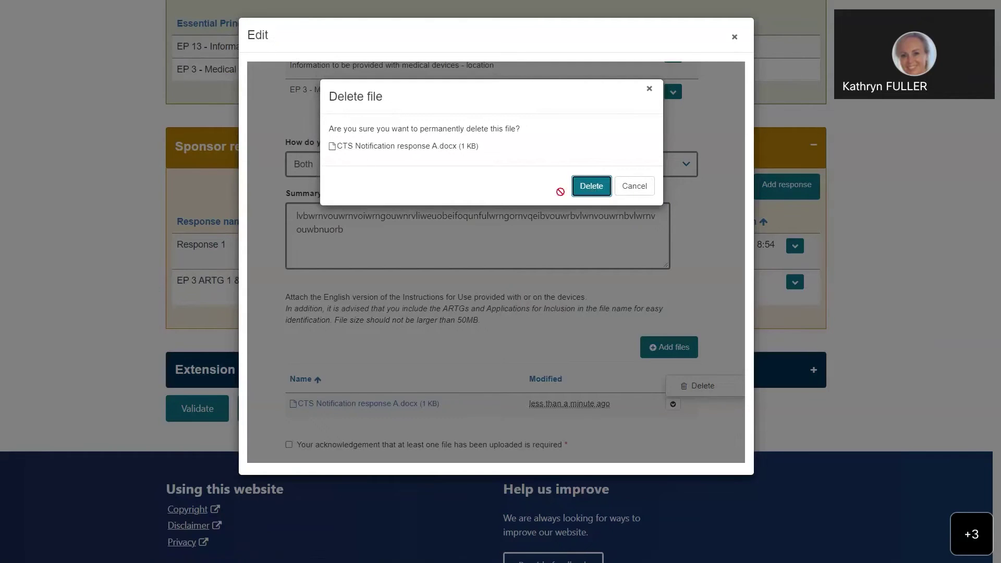
{"action": "left_click", "coordinate": [592, 190]}
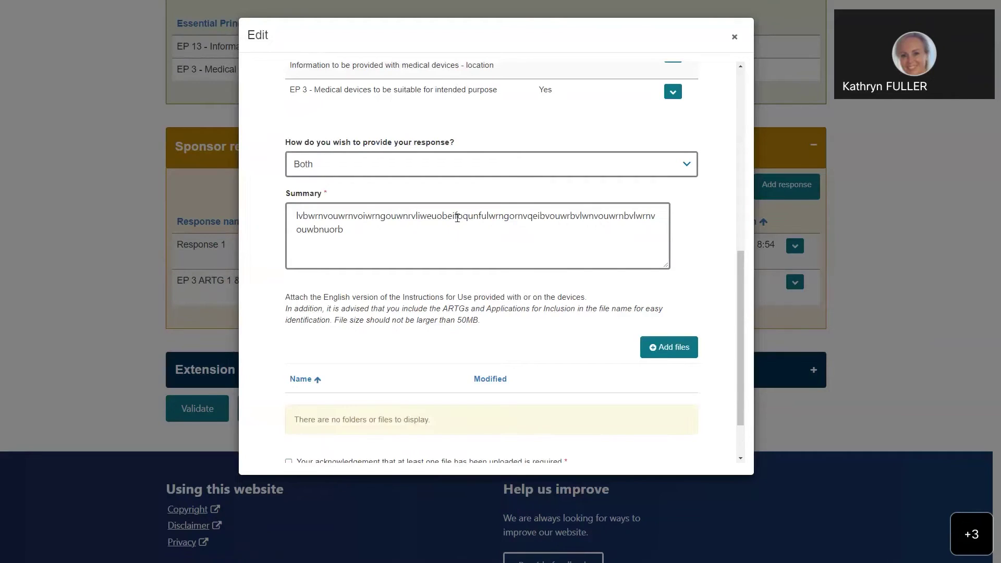
- Begin adding a replacement evidence file, browsing the computer for it
{"action": "scroll", "coordinate": [527, 350], "scroll_direction": "down", "scroll_amount": 2}
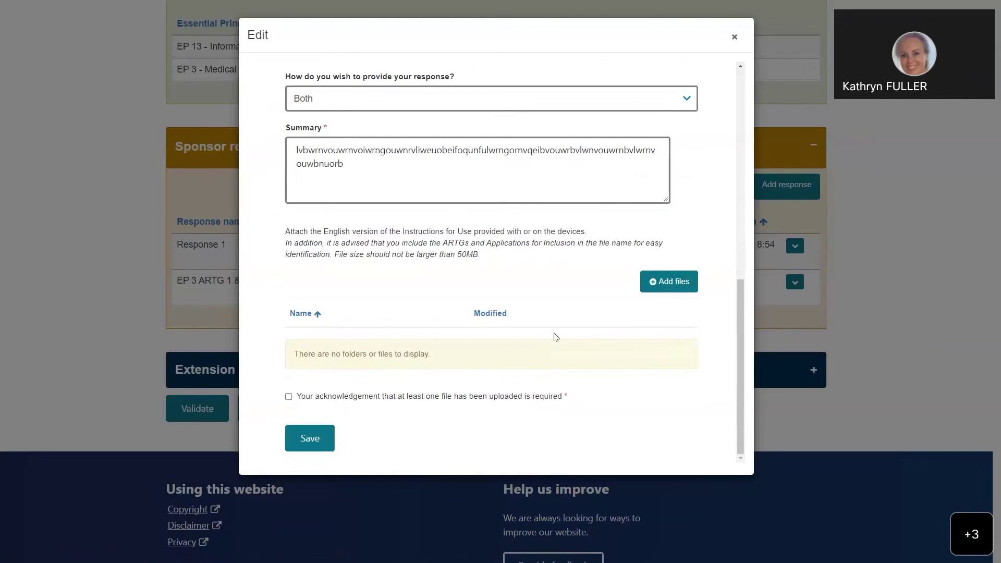
{"action": "left_click", "coordinate": [675, 284]}
{"action": "left_click", "coordinate": [440, 147]}
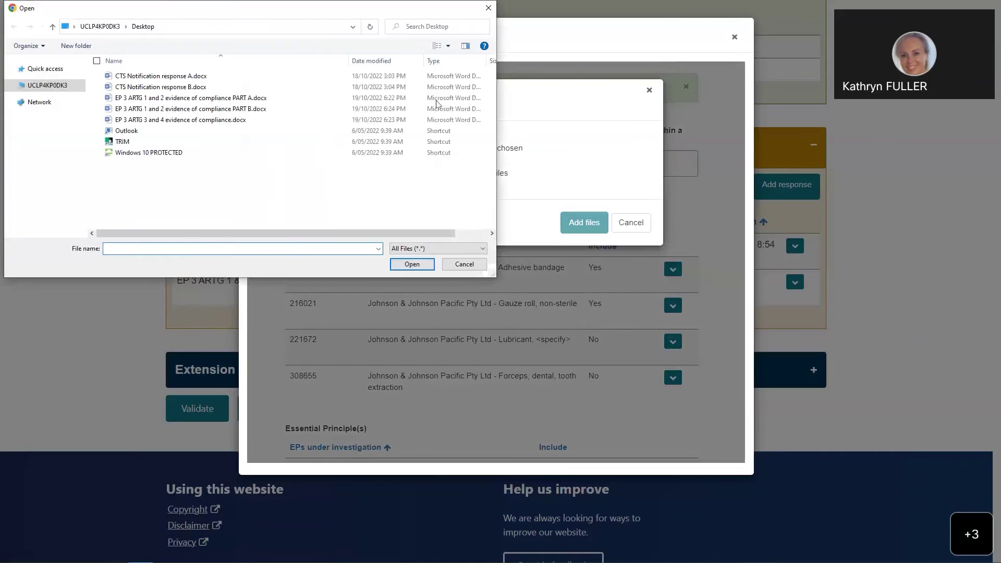
- Upload 'EP 3 ARTG 1 and 2 evidence of compliance PART A.docx' as the attachment
{"action": "left_click", "coordinate": [250, 98]}
{"action": "left_click", "coordinate": [411, 264]}
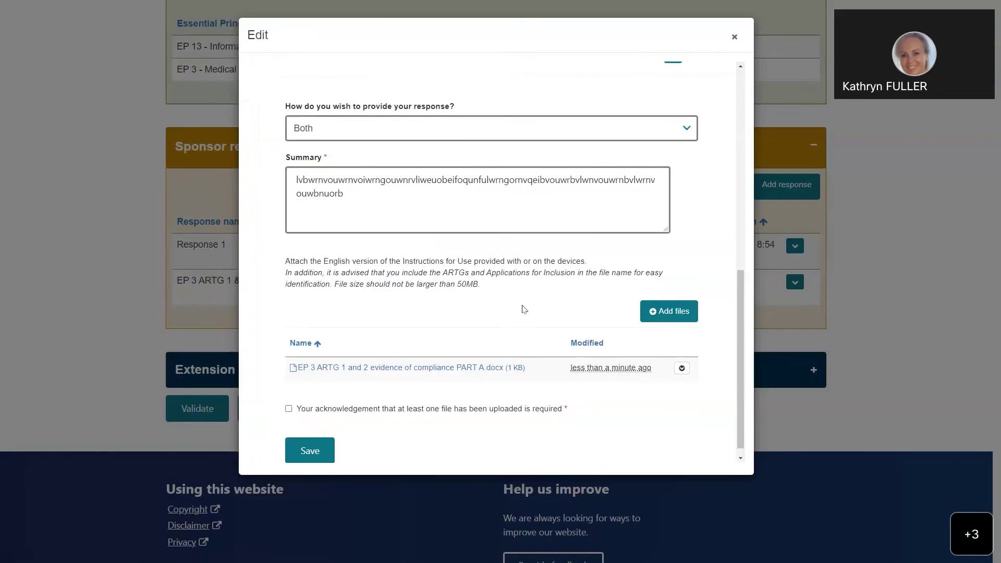
{"action": "scroll", "coordinate": [524, 310], "scroll_direction": "down", "scroll_amount": 1}
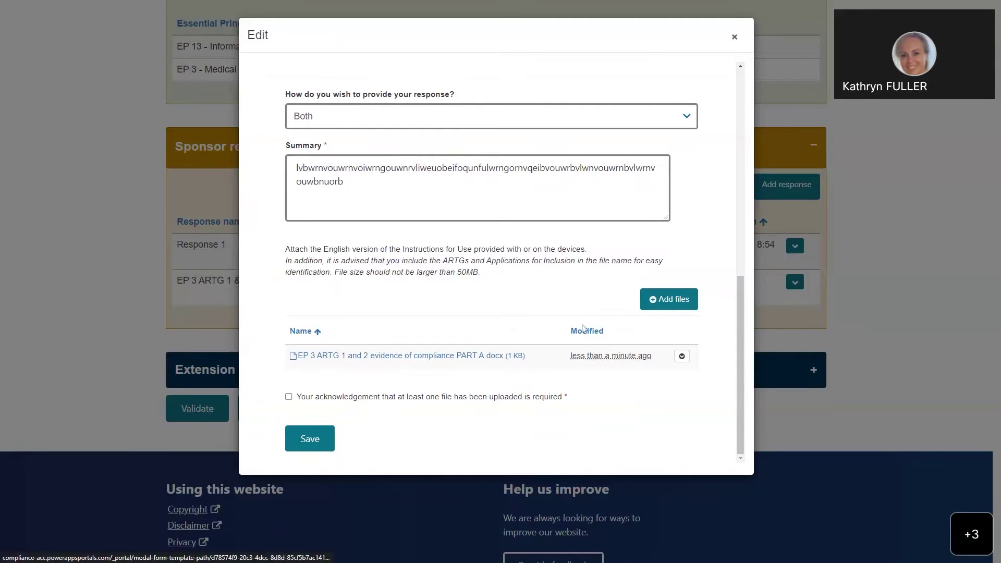
- Upload the PART B evidence of compliance document alongside PART A
{"action": "left_click", "coordinate": [681, 302]}
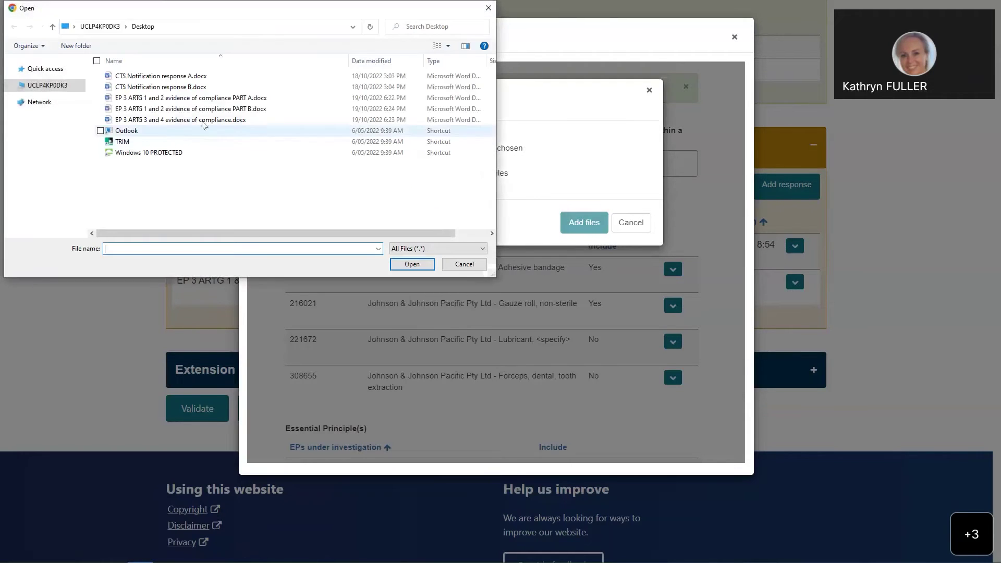
{"action": "left_click", "coordinate": [209, 111]}
{"action": "left_click", "coordinate": [411, 263]}
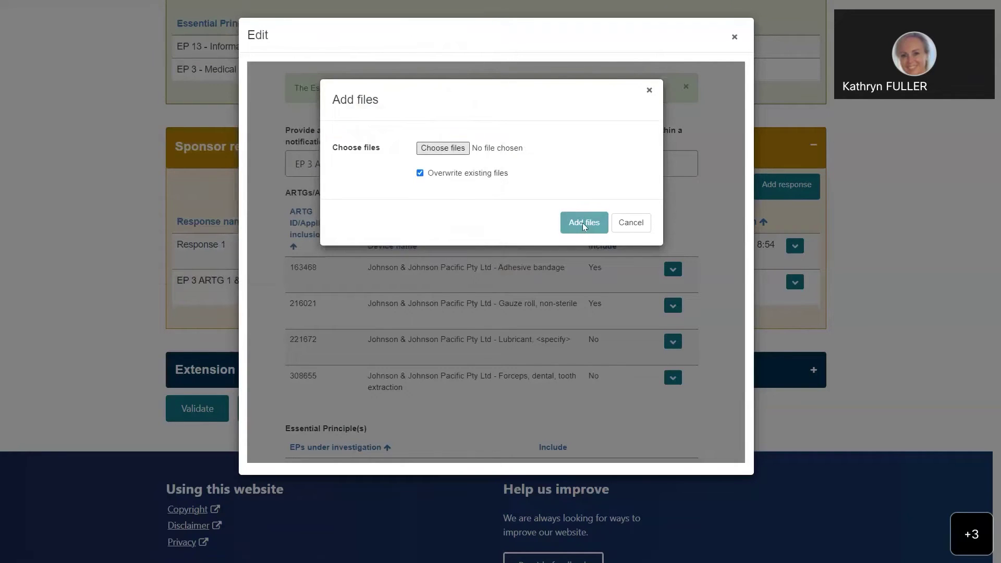
{"action": "left_click", "coordinate": [582, 223]}
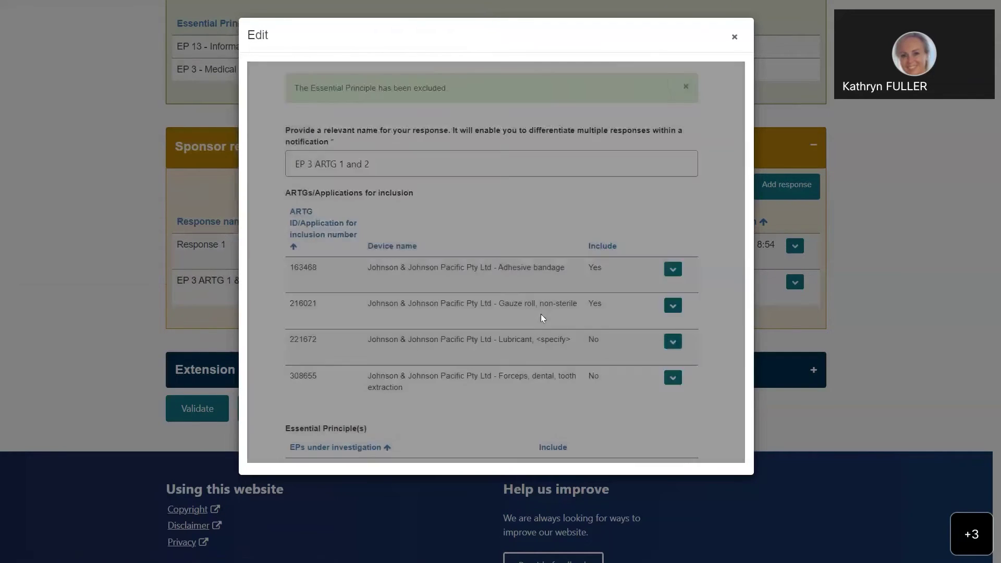
- Tick the file-upload acknowledgement and save the EP 3 ARTG 1 and 2 response
{"action": "scroll", "coordinate": [540, 313], "scroll_direction": "down", "scroll_amount": 10}
{"action": "scroll", "coordinate": [506, 314], "scroll_direction": "down", "scroll_amount": 1}
{"action": "scroll", "coordinate": [505, 313], "scroll_direction": "down", "scroll_amount": 1}
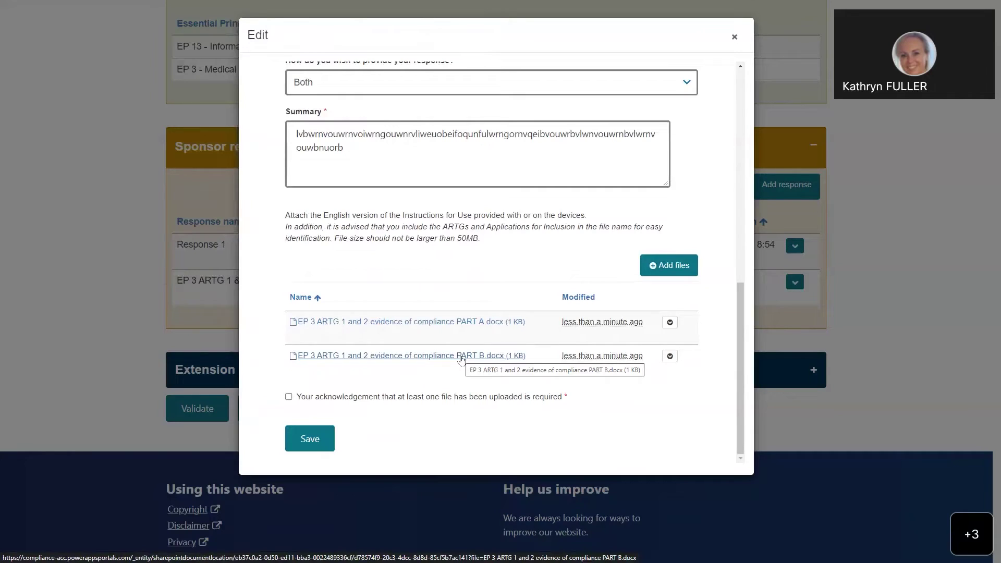
{"action": "left_click", "coordinate": [288, 396]}
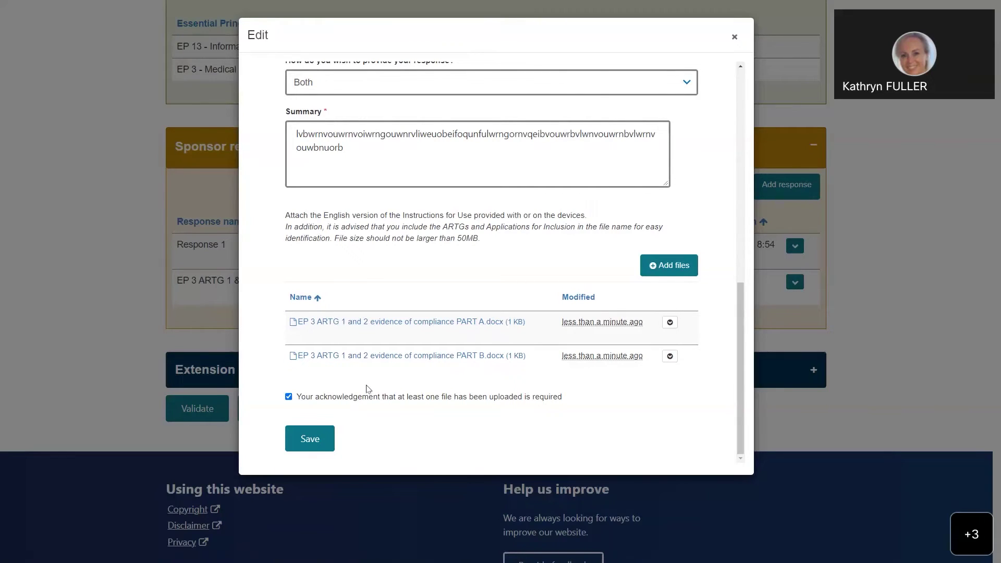
{"action": "left_click", "coordinate": [305, 440]}
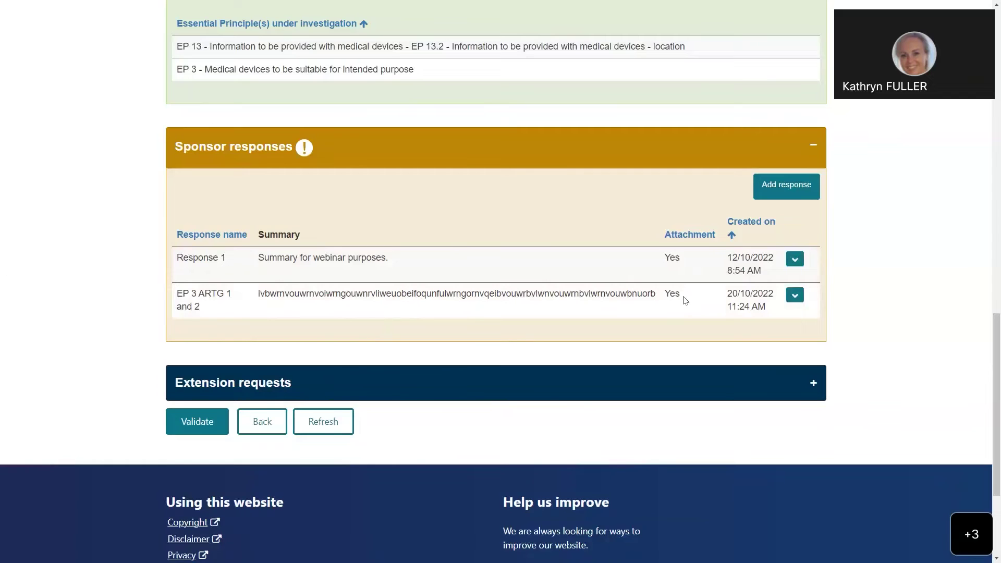
- Open the actions menu for the saved EP 3 ARTG 1 and 2 response
{"action": "left_click", "coordinate": [794, 299]}
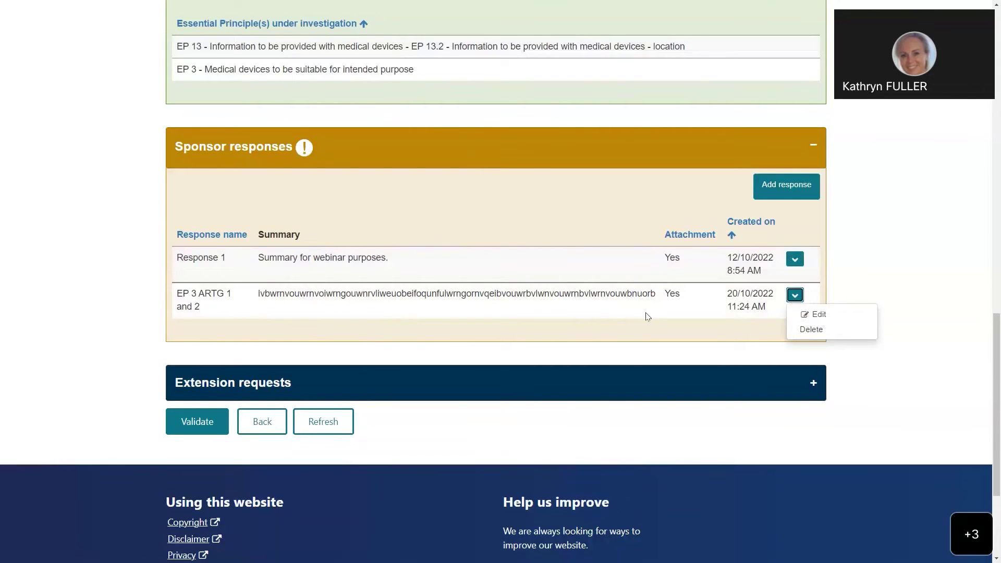
- Add a new sponsor response named 'EP 3 ARTG 3 and 4' and save it
{"action": "left_click", "coordinate": [787, 190]}
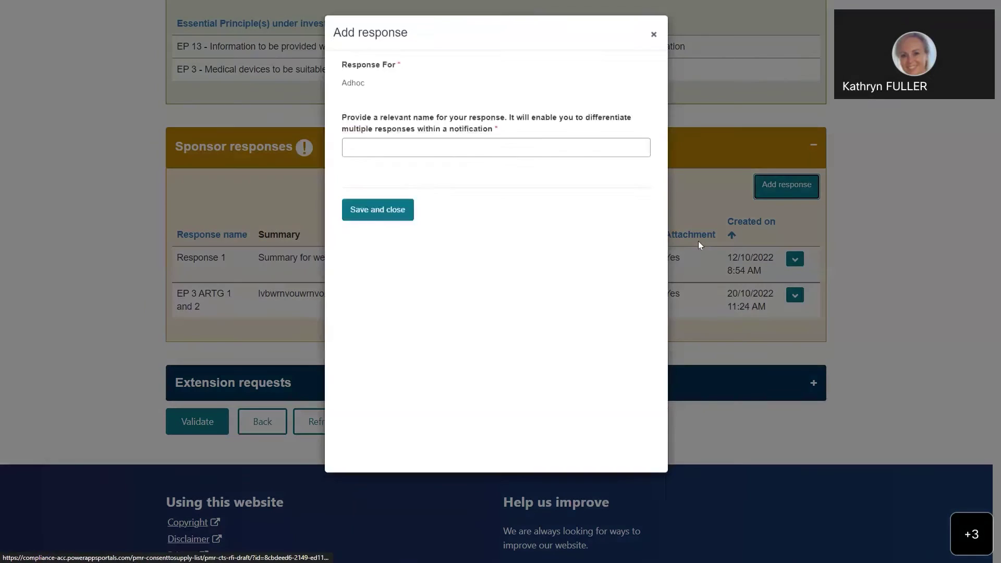
{"action": "left_click", "coordinate": [343, 118]}
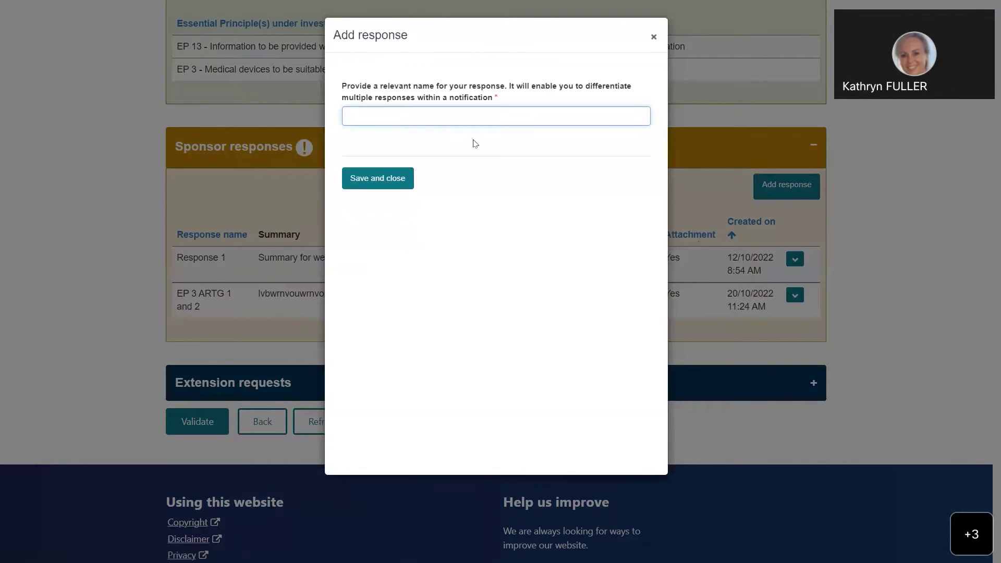
{"action": "type", "text": "EP 3 ARTG 3 an"}
{"action": "left_click", "coordinate": [372, 178]}
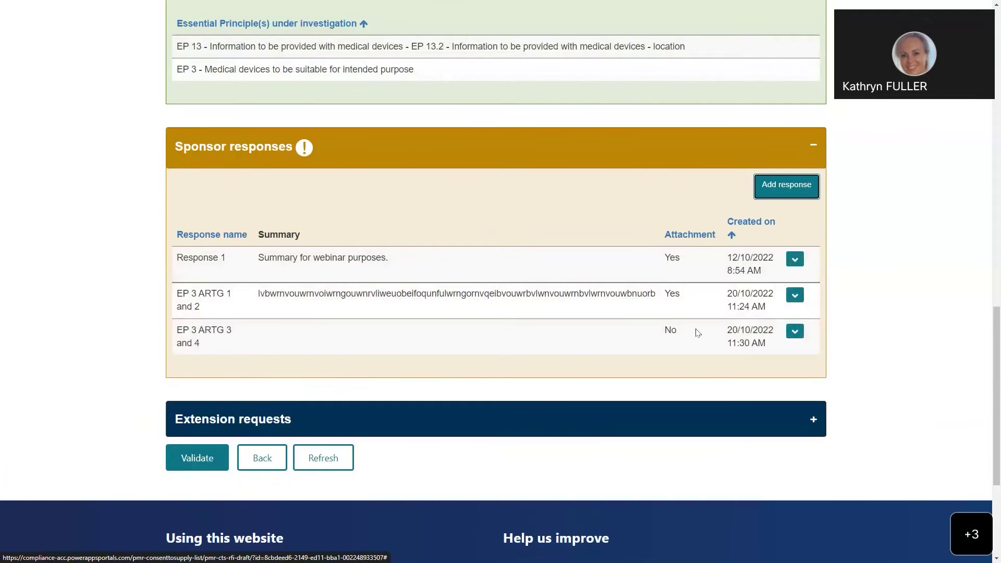
{"action": "left_click", "coordinate": [794, 332]}
- Edit the EP 3 ARTG 3 and 4 response and sort the ARTG and essential principle tables
{"action": "left_click", "coordinate": [809, 352]}
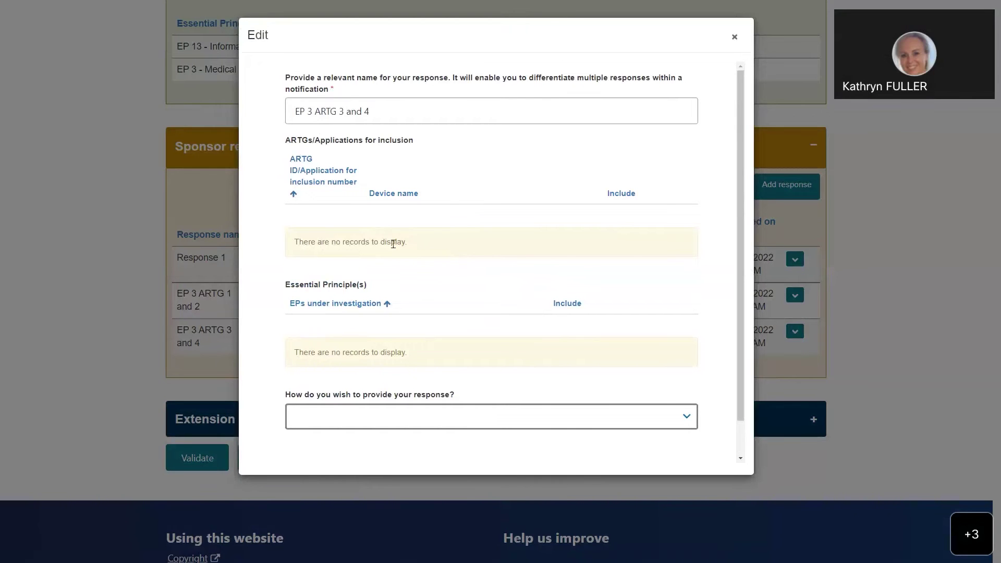
{"action": "left_click", "coordinate": [344, 182]}
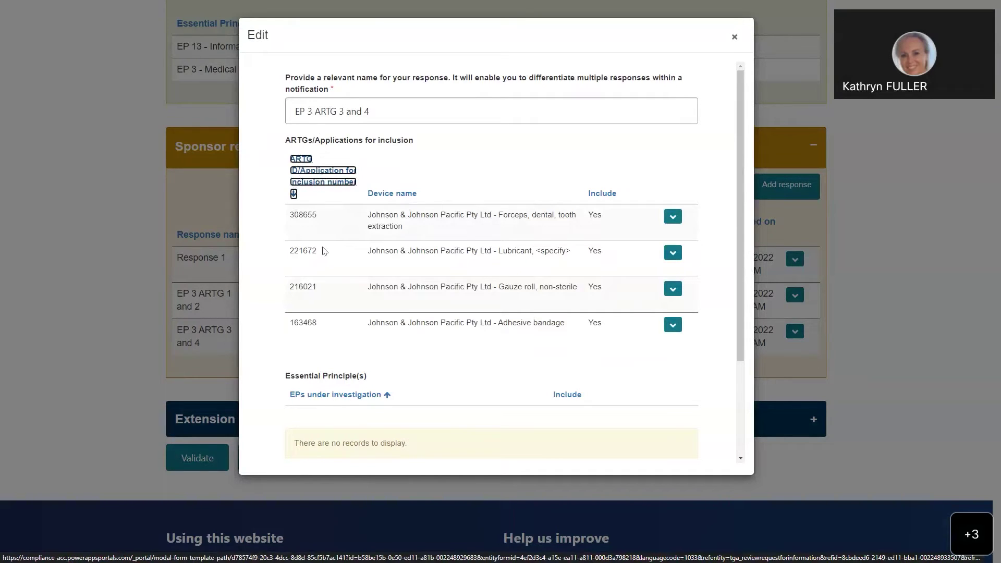
{"action": "scroll", "coordinate": [333, 245], "scroll_direction": "down", "scroll_amount": 1}
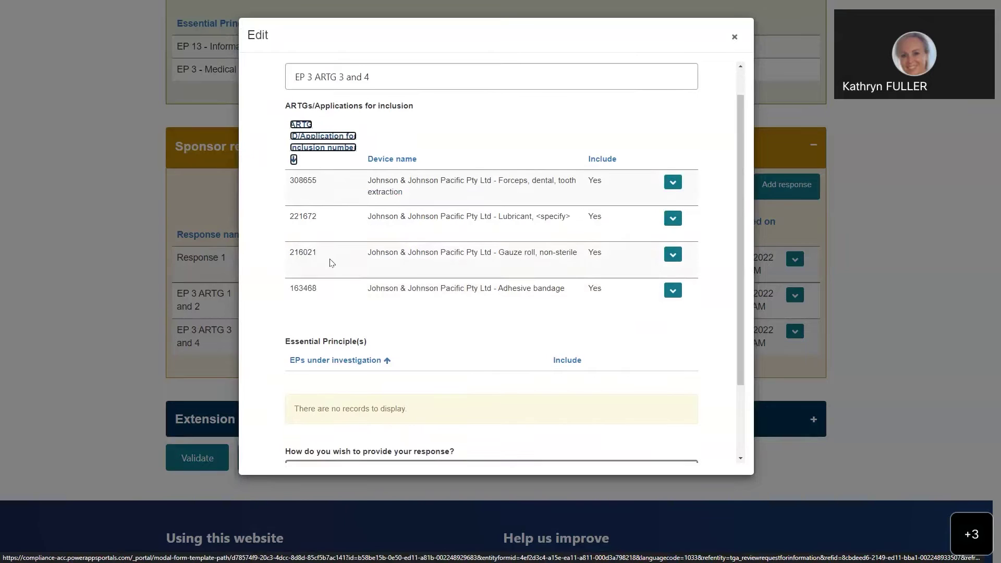
{"action": "left_click", "coordinate": [336, 342]}
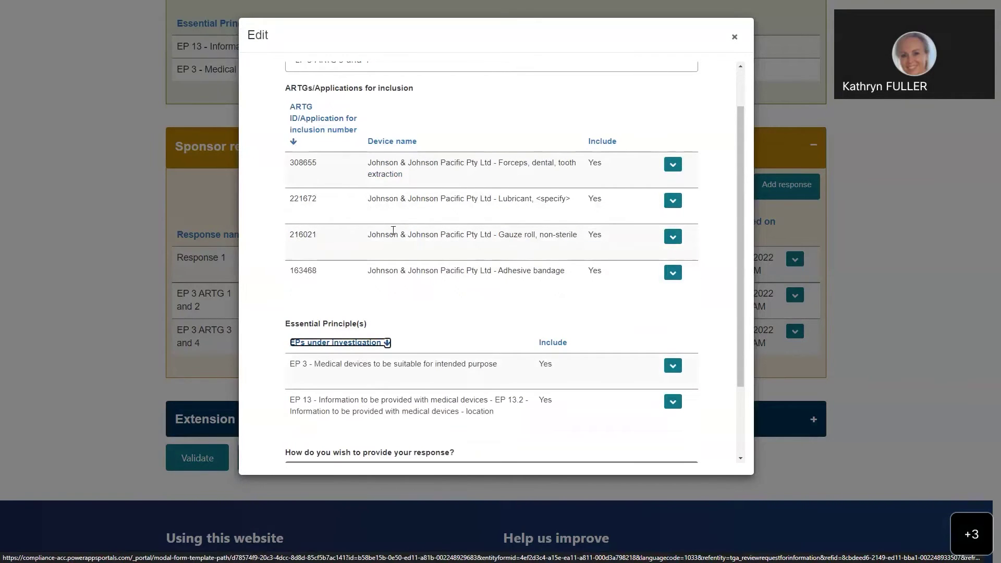
{"action": "scroll", "coordinate": [392, 226], "scroll_direction": "up", "scroll_amount": 1}
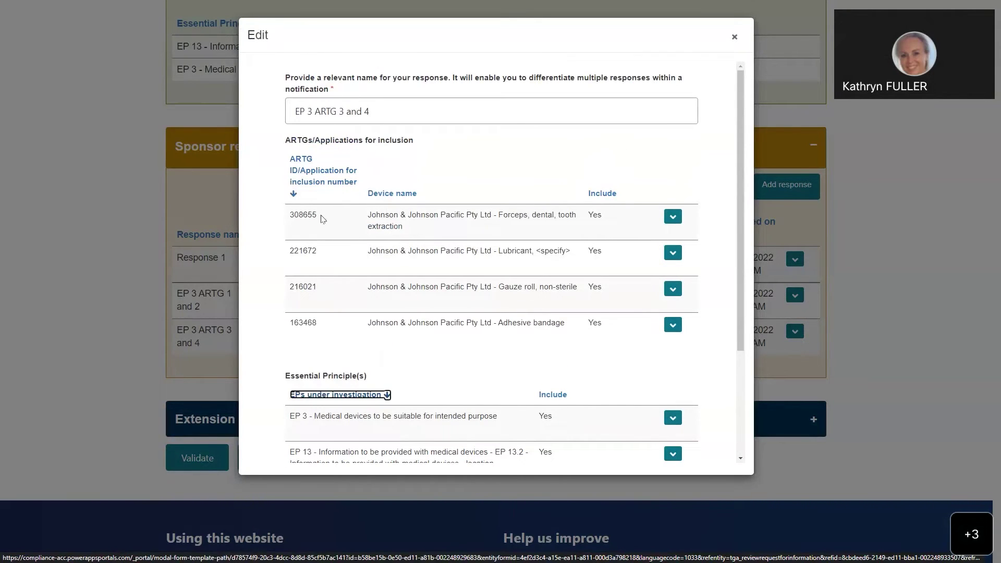
- Exclude ARTGs 308655 and 221672 and principle EP 13 from the response
{"action": "left_click", "coordinate": [672, 217]}
{"action": "left_click", "coordinate": [626, 241]}
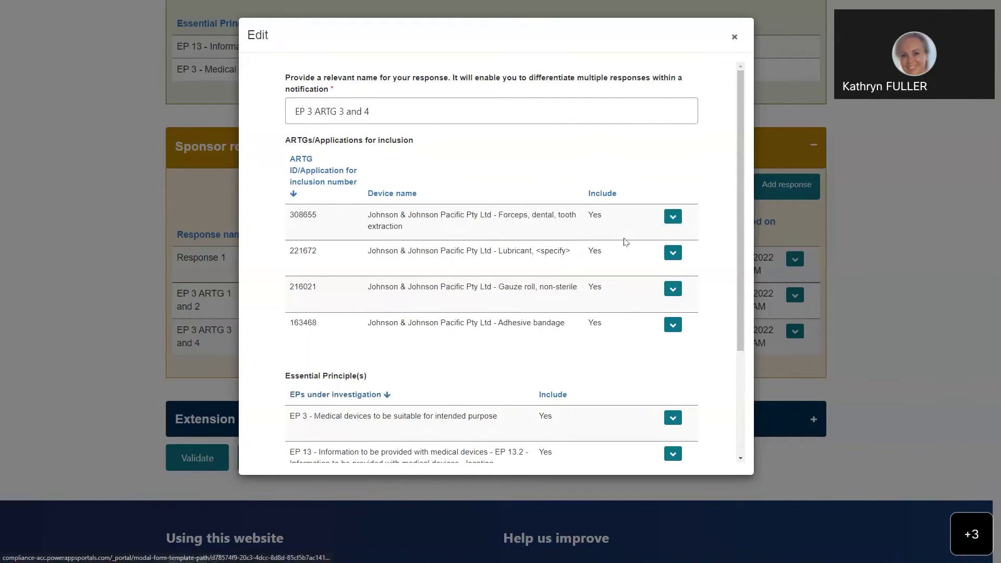
{"action": "left_click", "coordinate": [671, 306]}
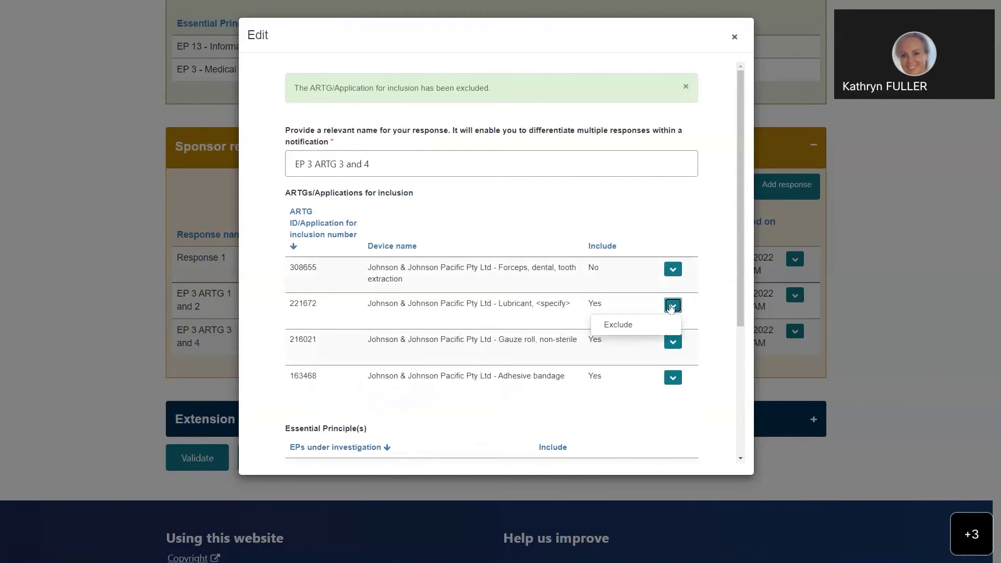
{"action": "left_click", "coordinate": [634, 325]}
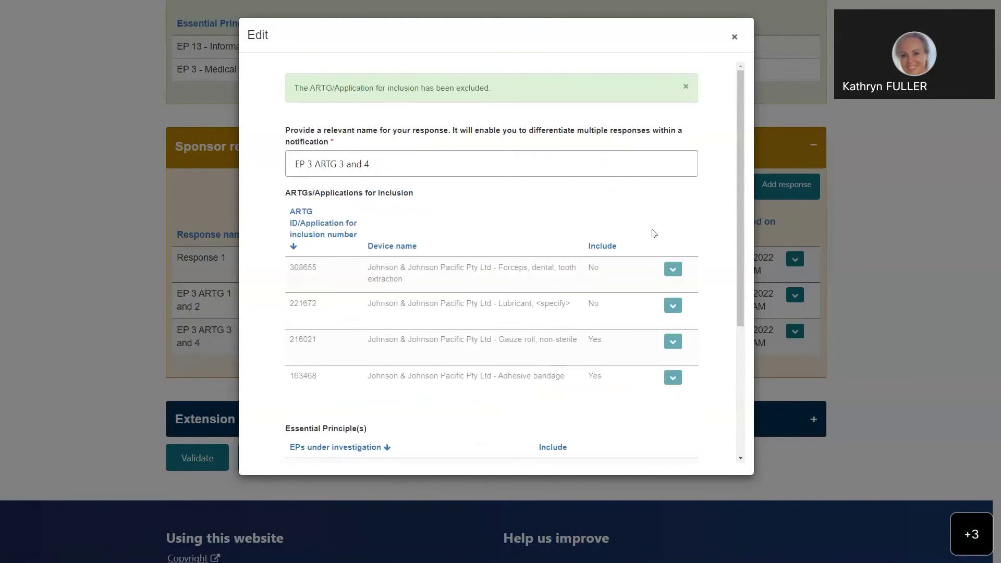
{"action": "scroll", "coordinate": [651, 232], "scroll_direction": "down", "scroll_amount": 3}
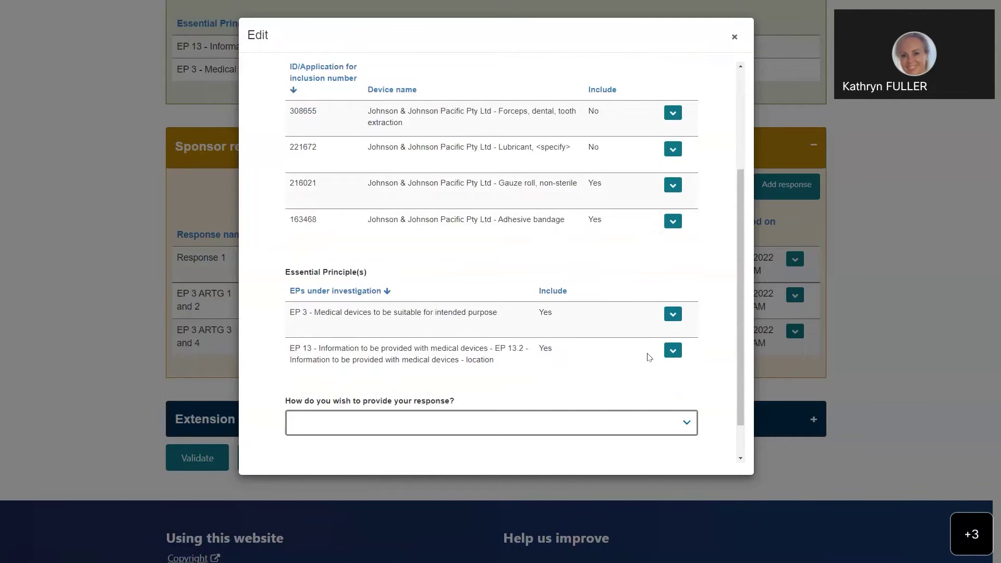
{"action": "left_click", "coordinate": [672, 351]}
{"action": "left_click", "coordinate": [641, 380]}
- Set the response to be provided as both summary and evidence, and enter a summary
{"action": "scroll", "coordinate": [603, 331], "scroll_direction": "down", "scroll_amount": 1}
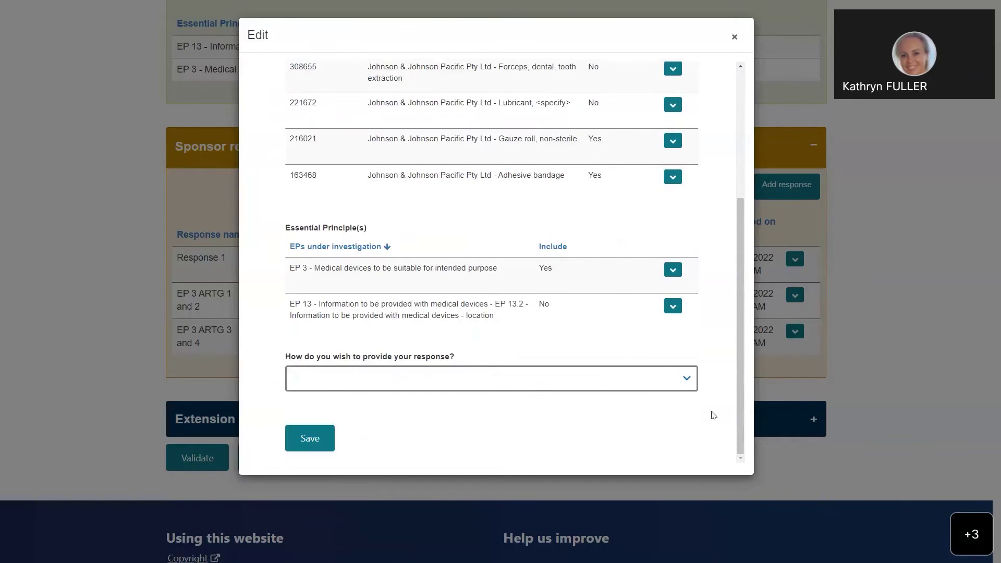
{"action": "left_click", "coordinate": [686, 378]}
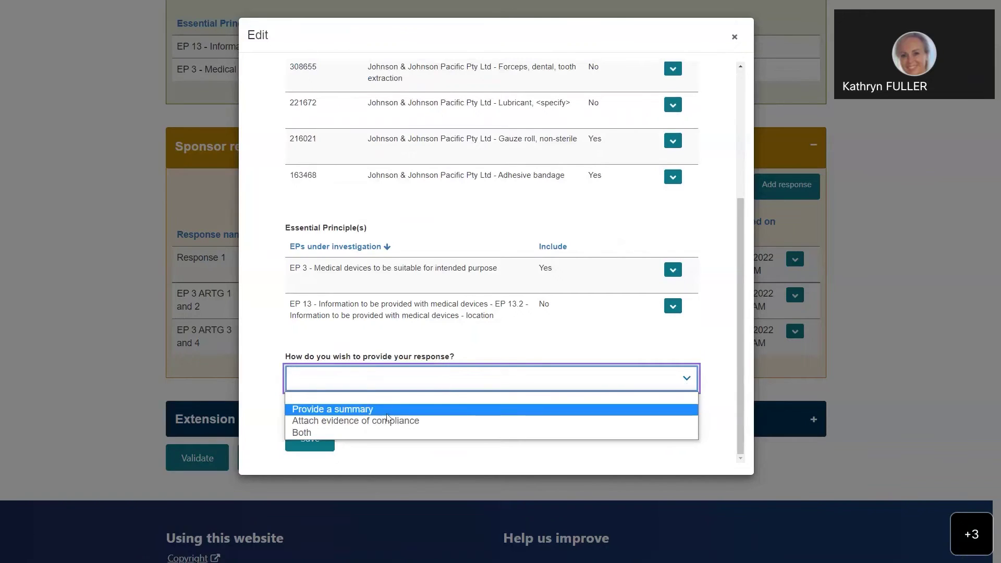
{"action": "left_click", "coordinate": [310, 433]}
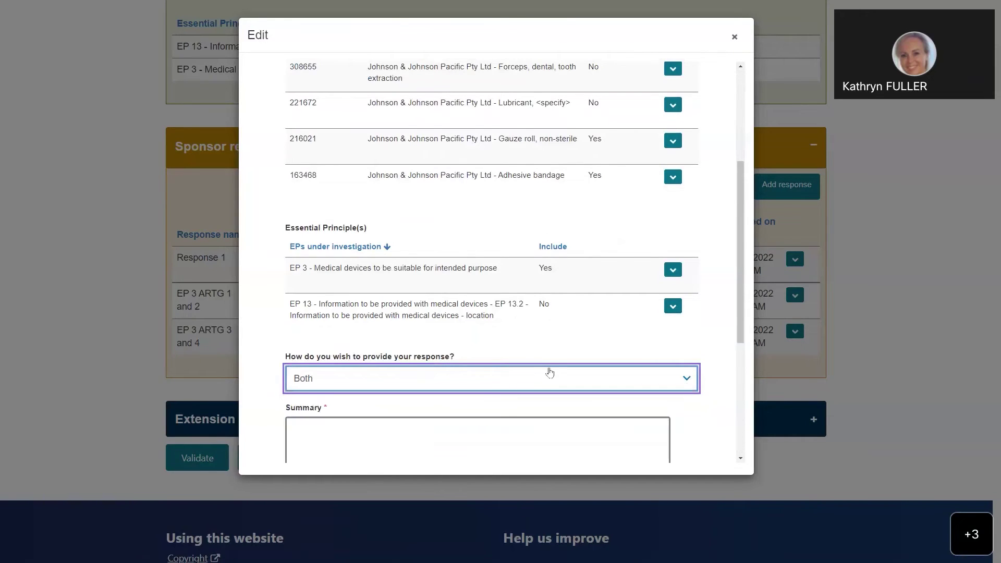
{"action": "scroll", "coordinate": [547, 369], "scroll_direction": "down", "scroll_amount": 5}
{"action": "left_click", "coordinate": [338, 189]}
{"action": "type", "text": "dnvlnd"}
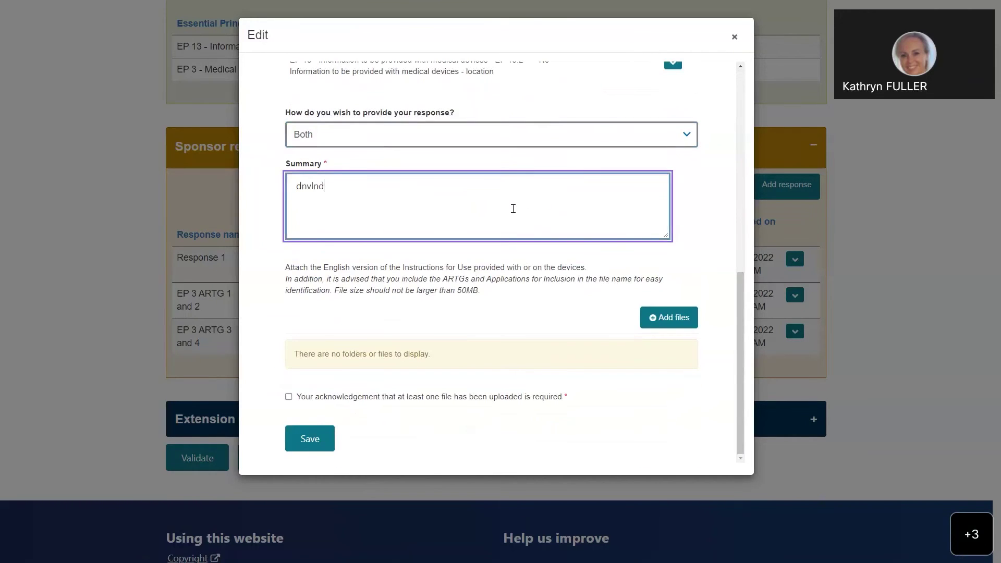
{"action": "type", "text": "vlubwrulvnweurbvulwrnbvouwetbvlivneoufbwelnbvourbnvinvournvliewnfvurbvuowebobv"}
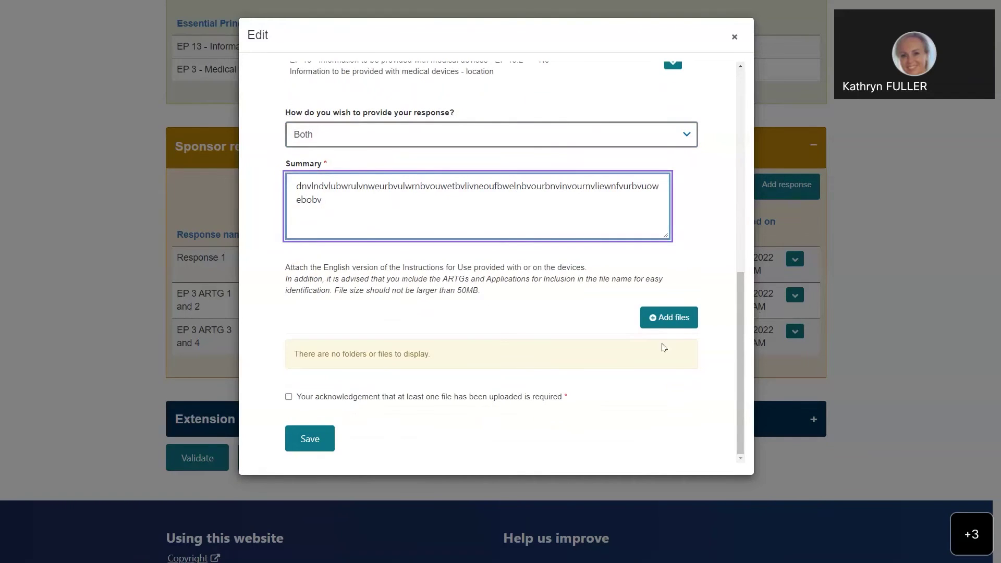
- Upload the EP 3 ARTG 3 and 4 evidence file, tick the upload acknowledgement, and save
{"action": "left_click", "coordinate": [677, 325]}
{"action": "left_click", "coordinate": [444, 150]}
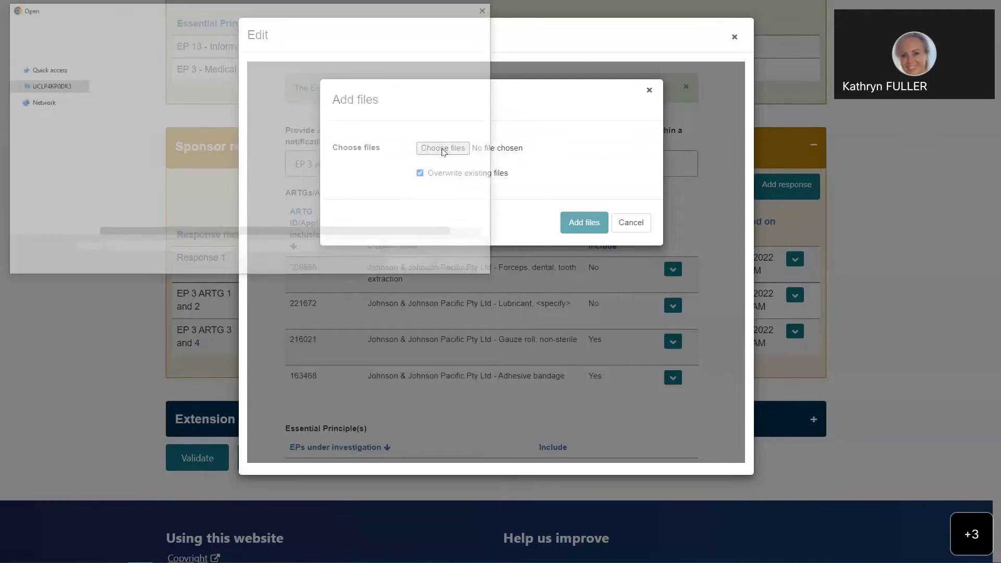
{"action": "left_click", "coordinate": [206, 121]}
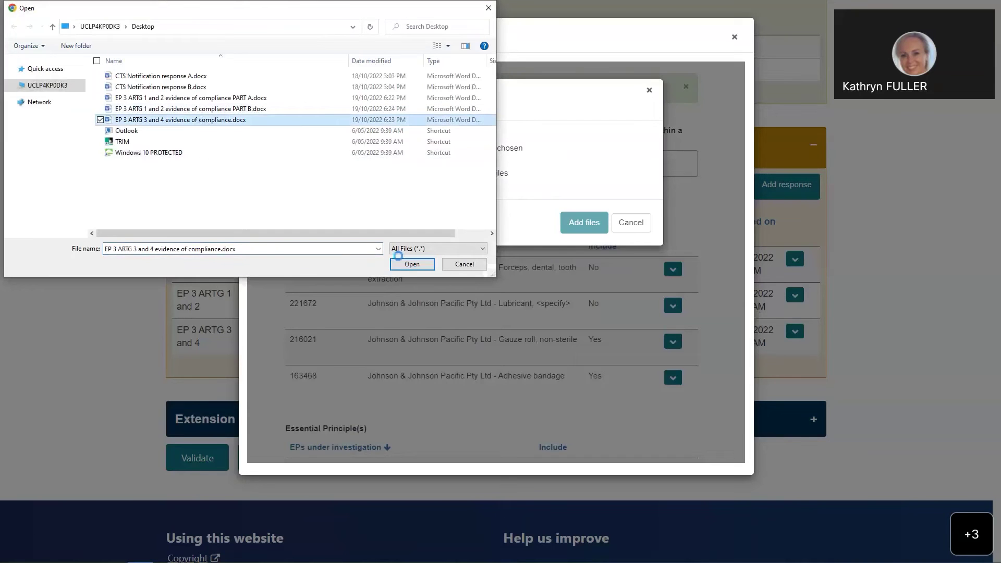
{"action": "left_click", "coordinate": [412, 263]}
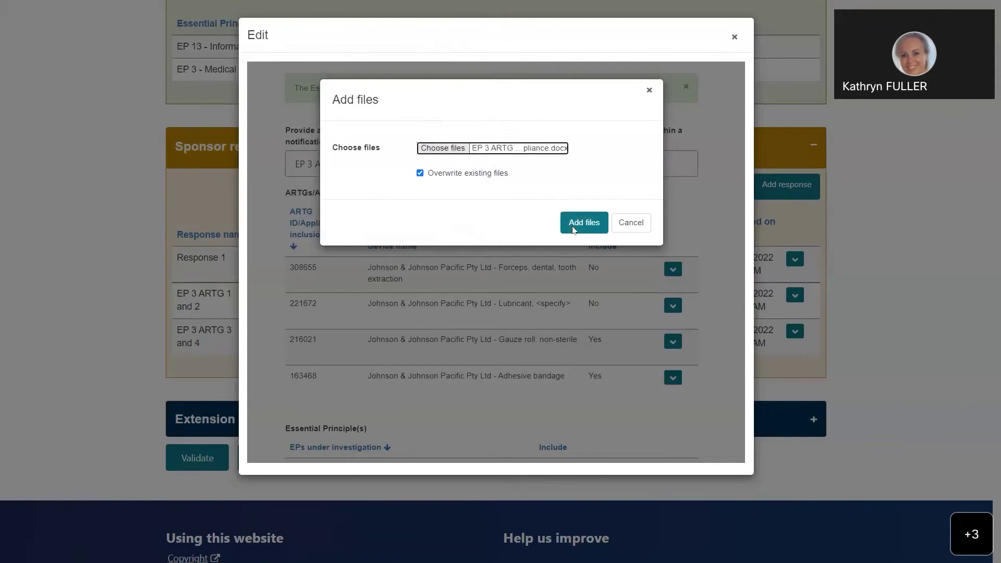
{"action": "left_click", "coordinate": [573, 228]}
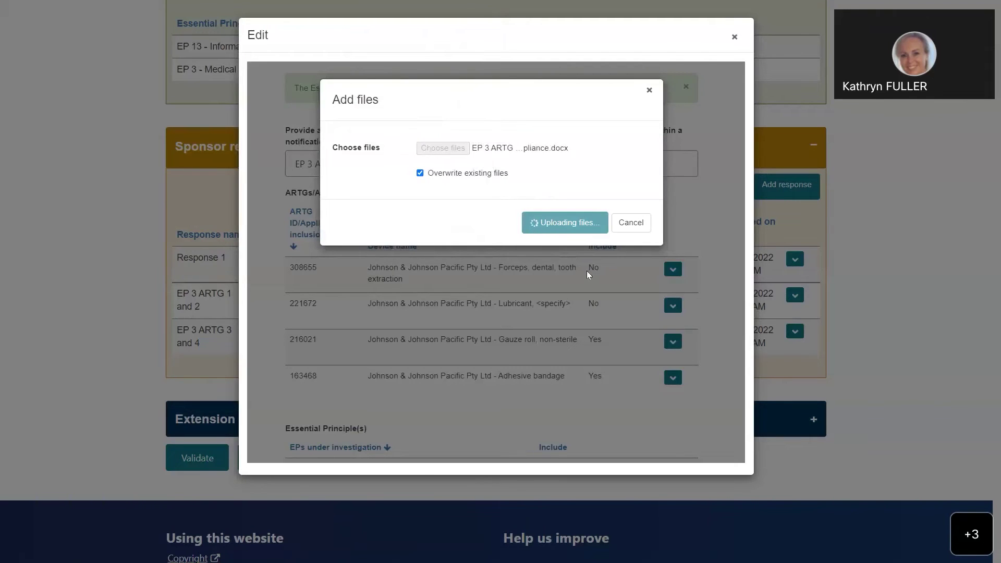
{"action": "scroll", "coordinate": [375, 368], "scroll_direction": "down", "scroll_amount": 1}
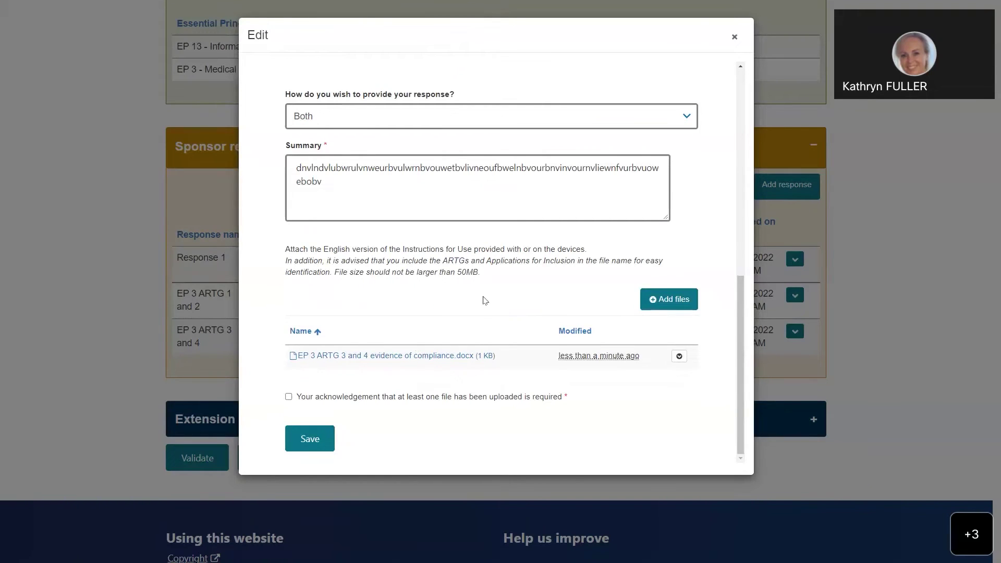
{"action": "left_click", "coordinate": [288, 397]}
{"action": "left_click", "coordinate": [310, 439]}
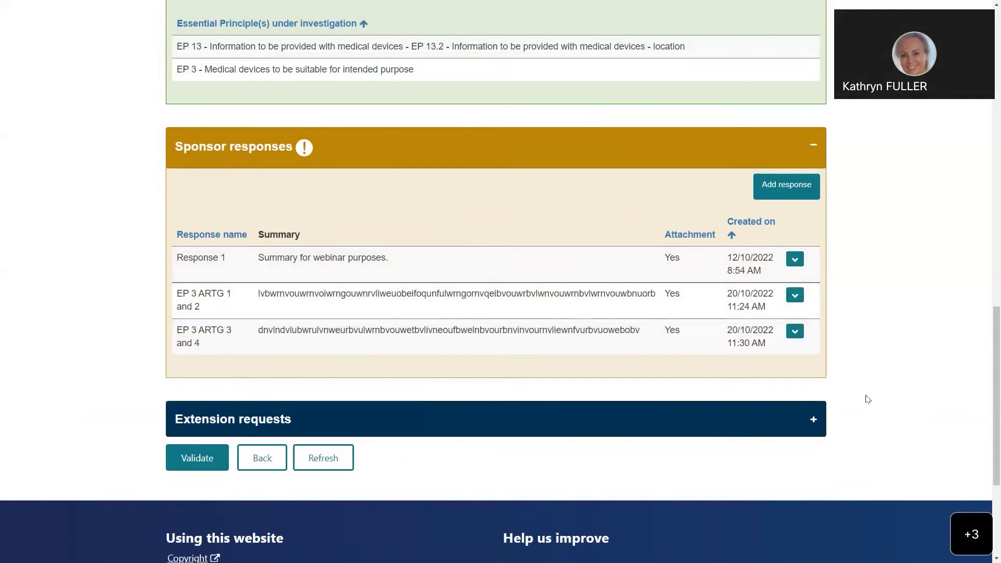
{"action": "left_click", "coordinate": [797, 335]}
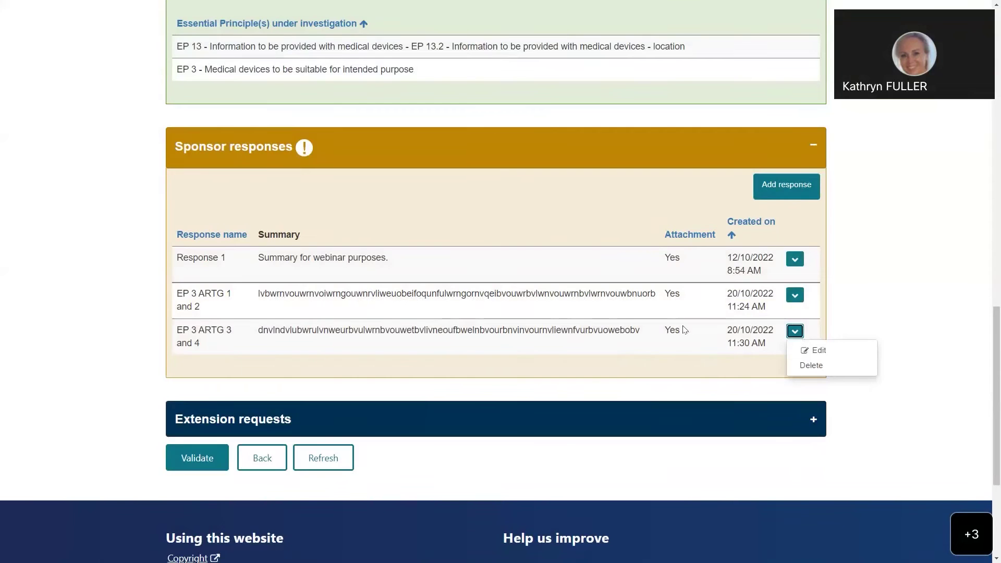
{"action": "left_click", "coordinate": [412, 314]}
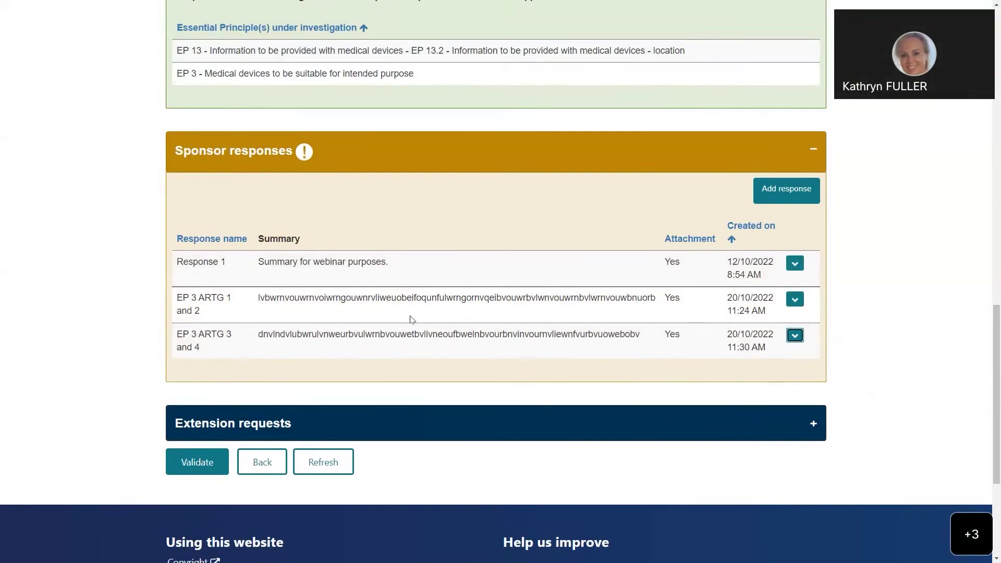
{"action": "scroll", "coordinate": [411, 315], "scroll_direction": "up", "scroll_amount": 3}
{"action": "scroll", "coordinate": [411, 320], "scroll_direction": "up", "scroll_amount": 9}
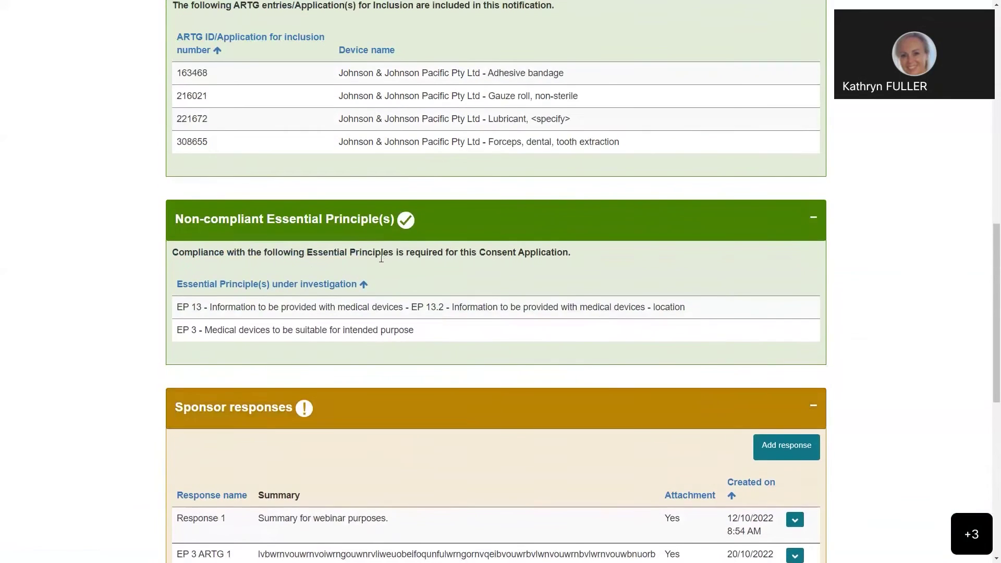
{"action": "scroll", "coordinate": [197, 300], "scroll_direction": "up", "scroll_amount": 2}
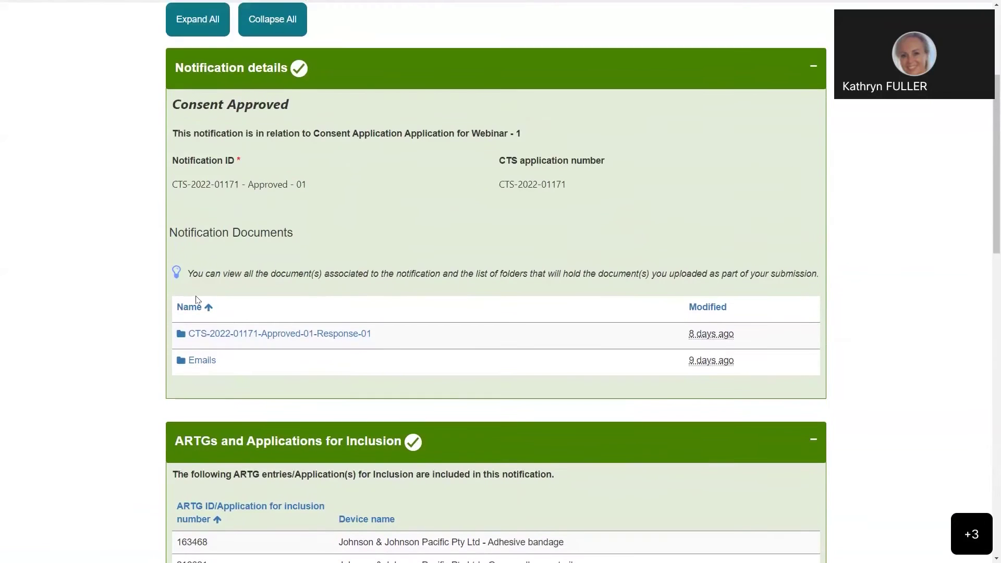
{"action": "left_click", "coordinate": [193, 307]}
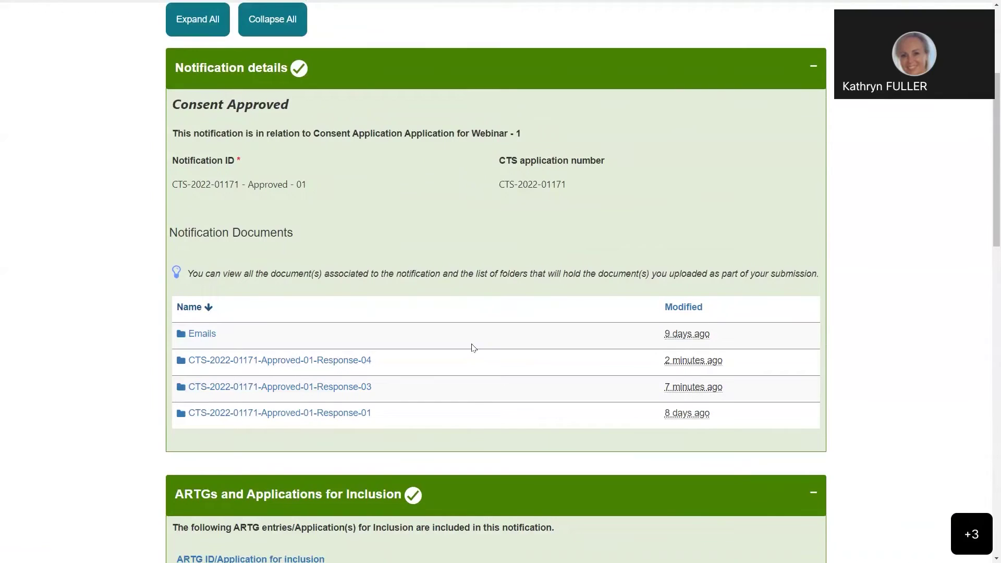
{"action": "scroll", "coordinate": [472, 347], "scroll_direction": "down", "scroll_amount": 1}
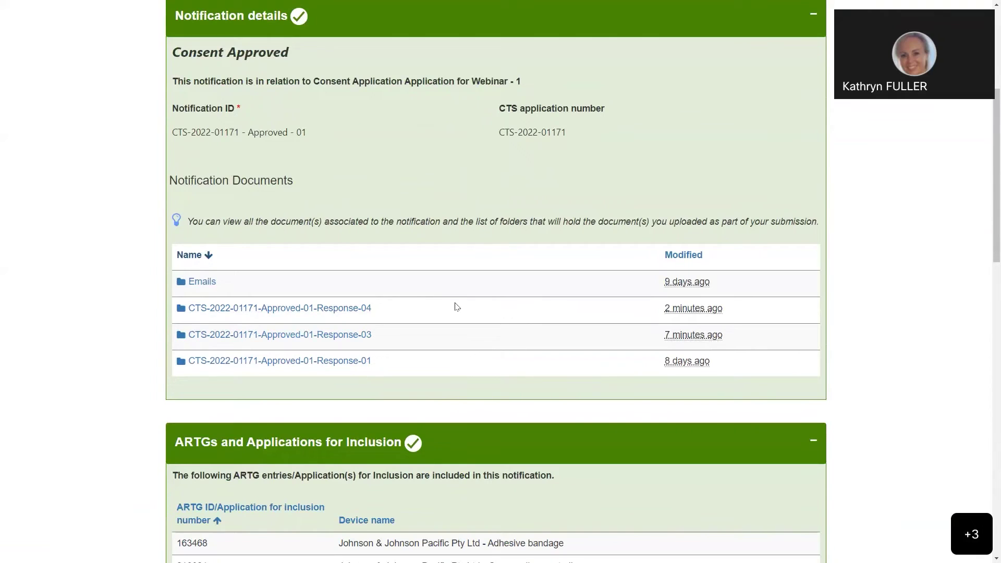
{"action": "left_click", "coordinate": [304, 310]}
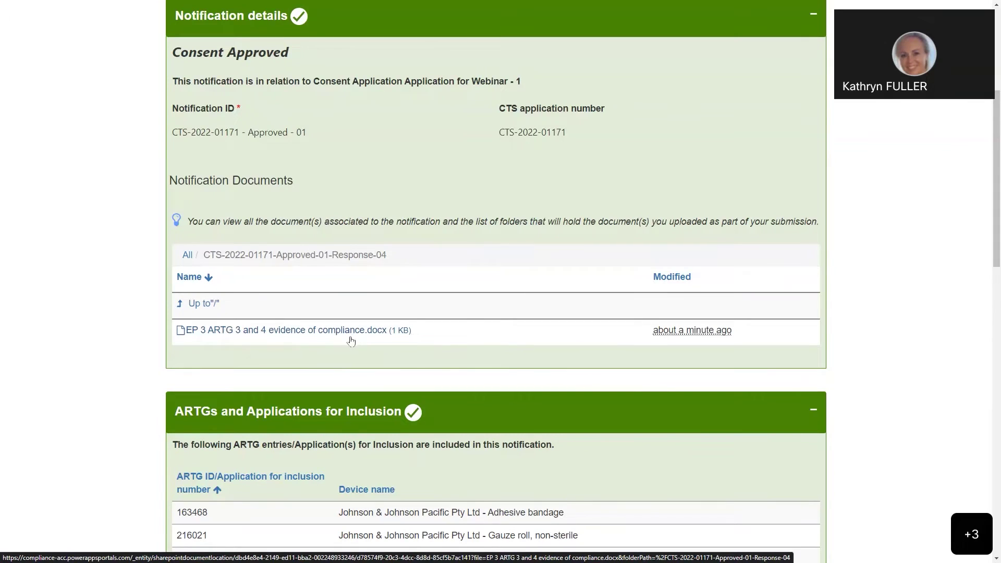
{"action": "left_click", "coordinate": [204, 304]}
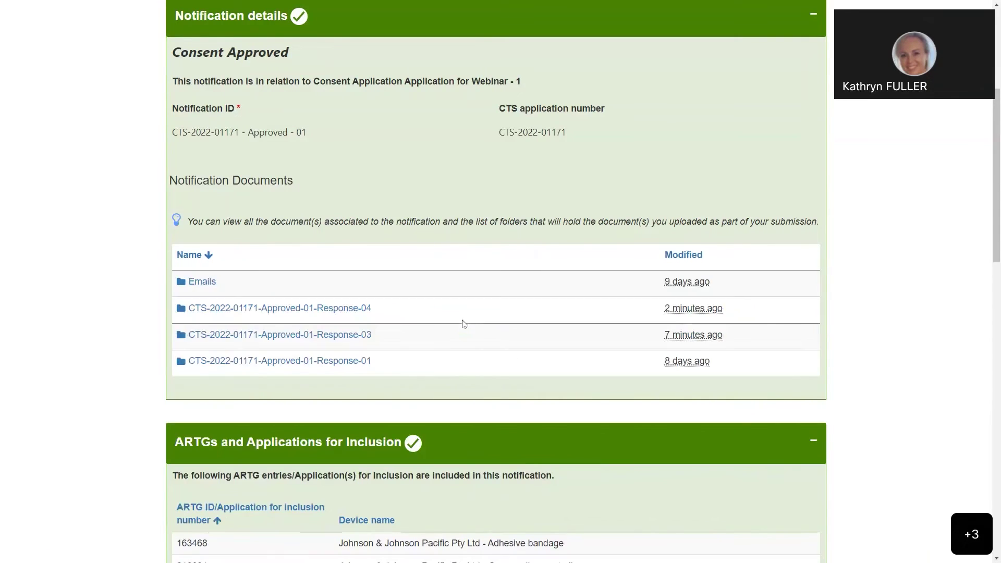
{"action": "scroll", "coordinate": [488, 326], "scroll_direction": "down", "scroll_amount": 2}
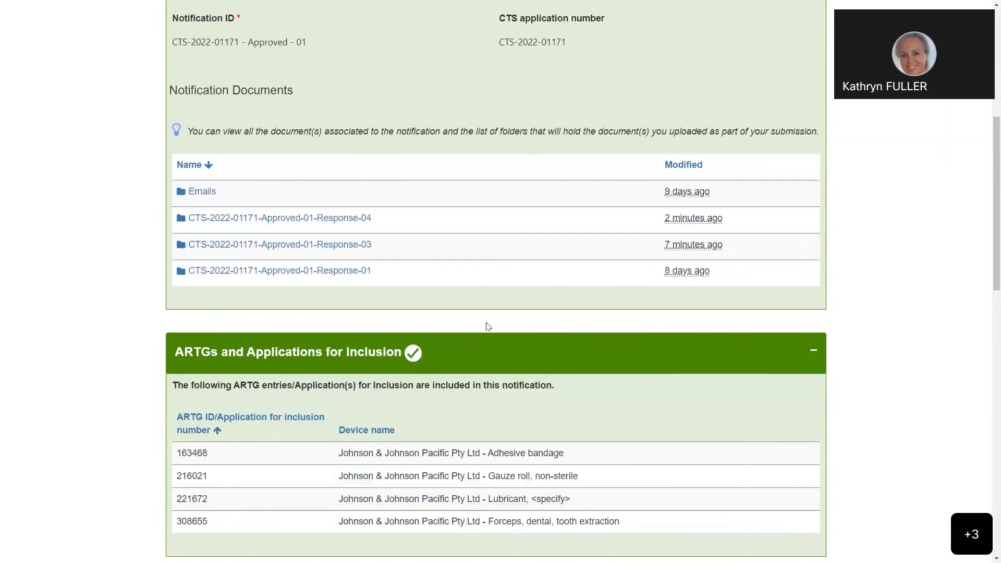
{"action": "scroll", "coordinate": [488, 326], "scroll_direction": "down", "scroll_amount": 12}
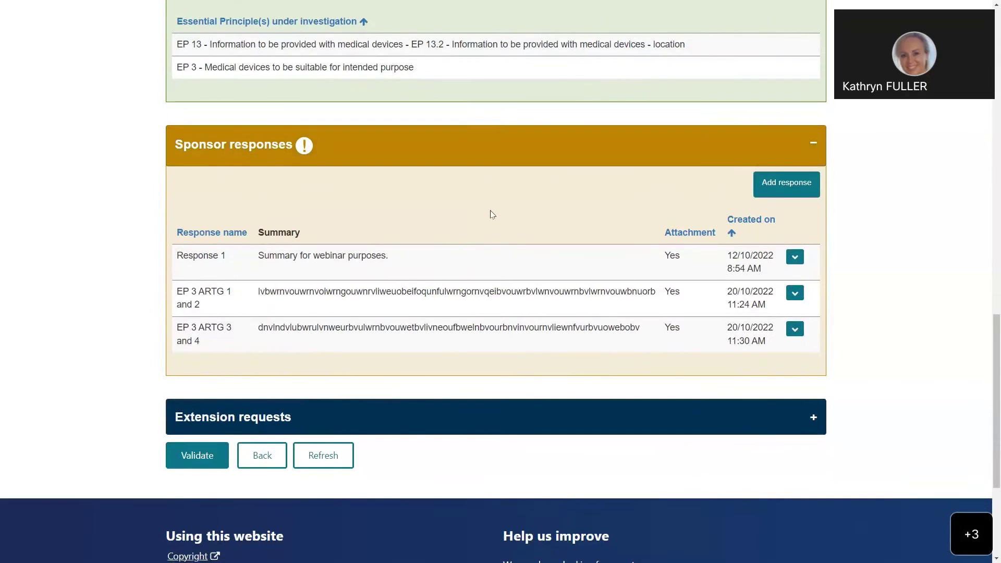
- Expand the Extension requests section to show the approved extension due 13/10/2023
{"action": "scroll", "coordinate": [302, 156], "scroll_direction": "down", "scroll_amount": 2}
{"action": "scroll", "coordinate": [411, 288], "scroll_direction": "down", "scroll_amount": 1}
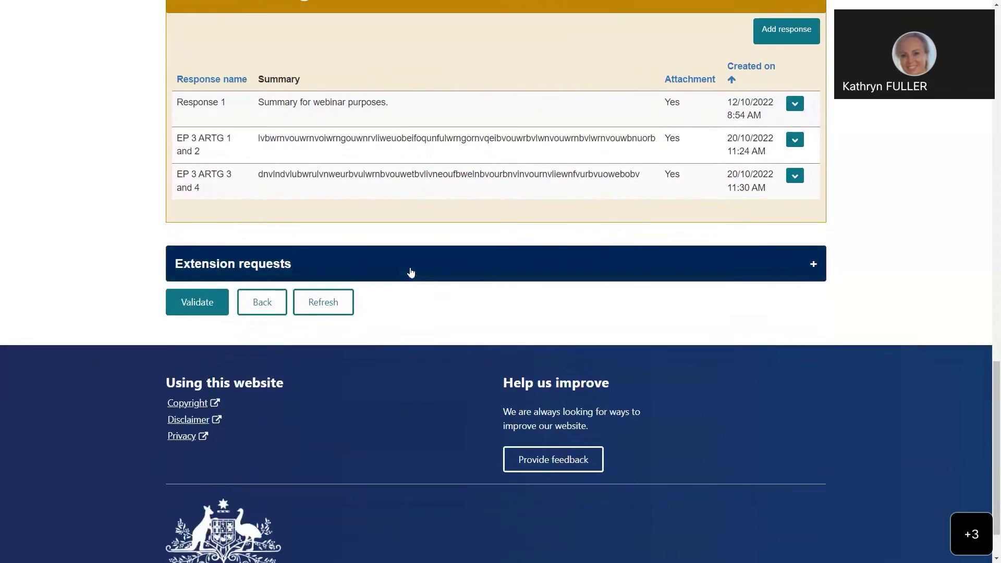
{"action": "left_click", "coordinate": [490, 254]}
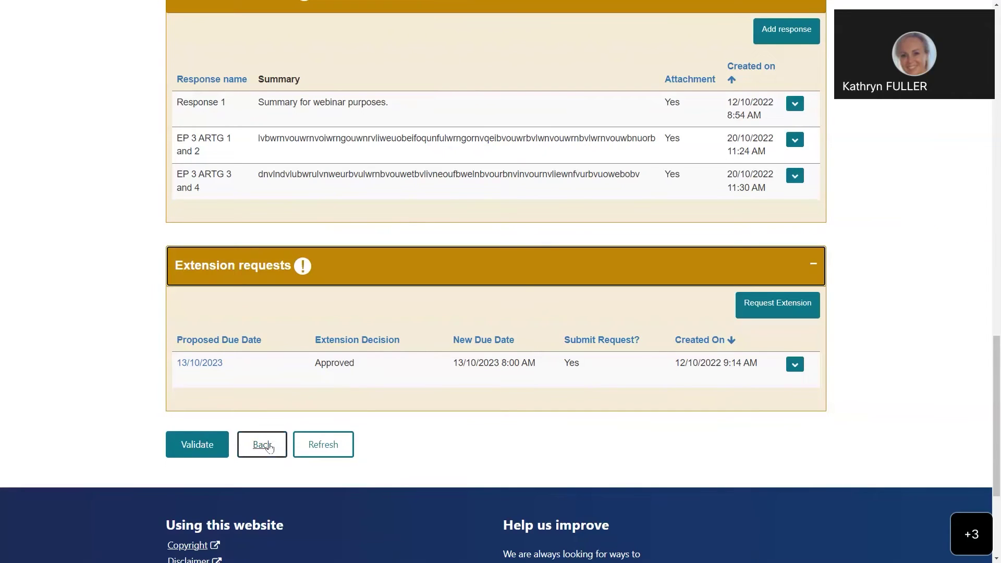
- Validate the notification and confirm proceeding to submission
{"action": "left_click", "coordinate": [201, 449]}
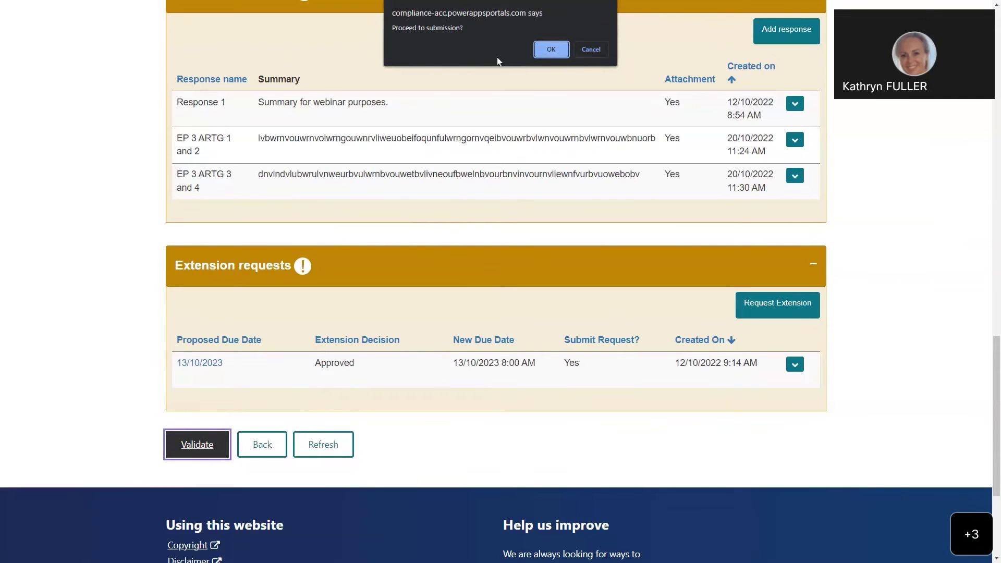
{"action": "left_click", "coordinate": [551, 49]}
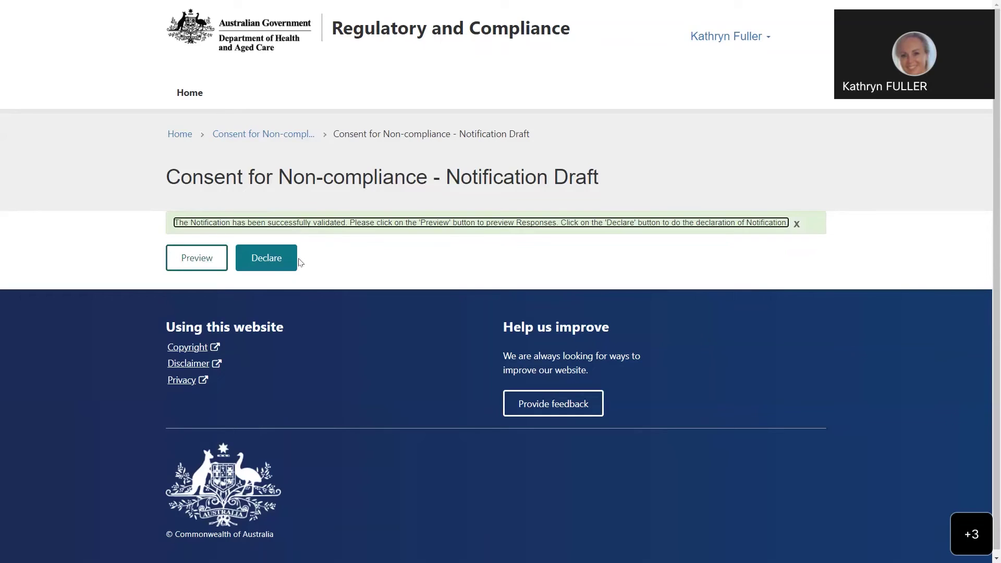
- Agree to the declaration with Yes and submit the notification, confirming the prompt
{"action": "left_click", "coordinate": [271, 263]}
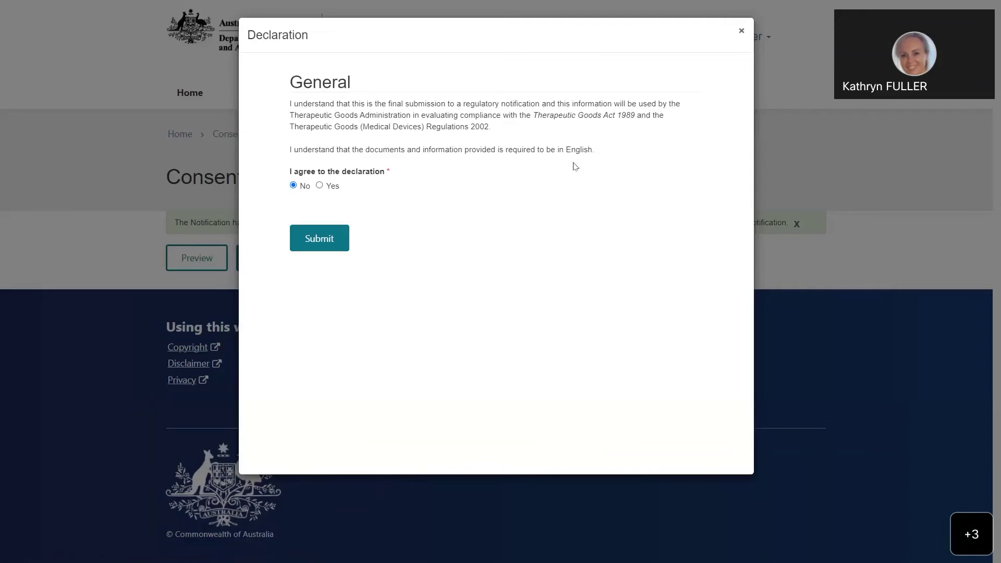
{"action": "left_click", "coordinate": [320, 185]}
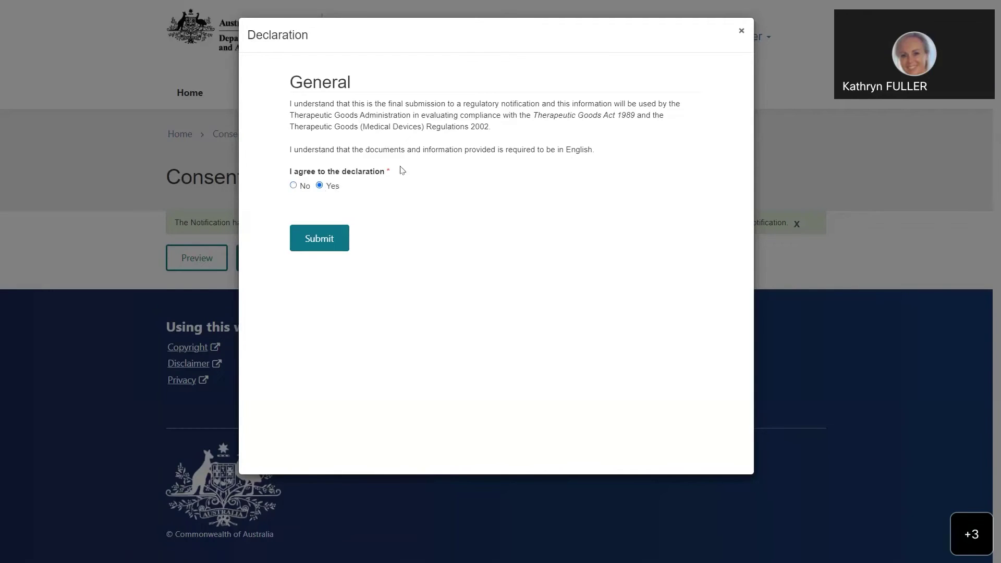
{"action": "left_click", "coordinate": [320, 242]}
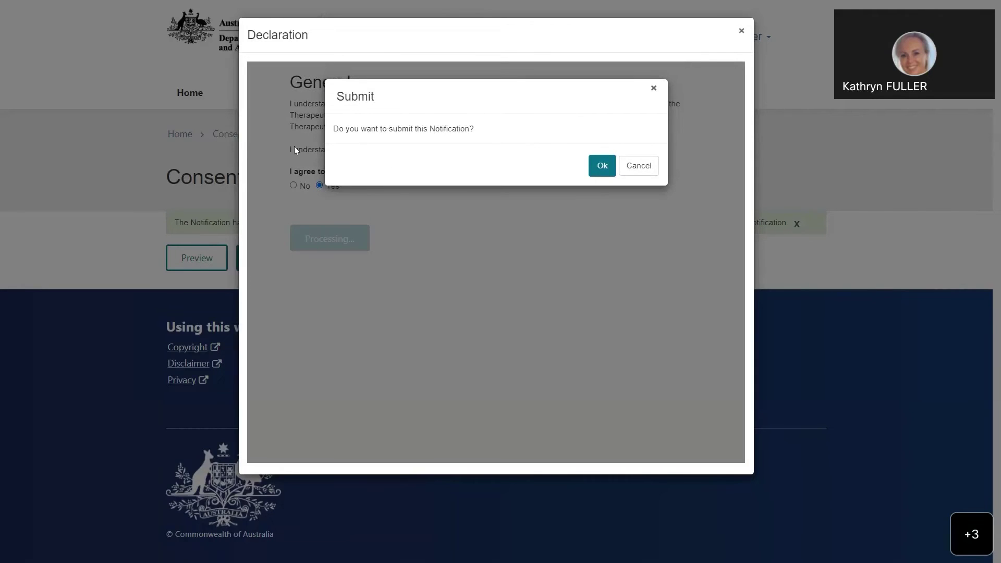
{"action": "left_click", "coordinate": [600, 168]}
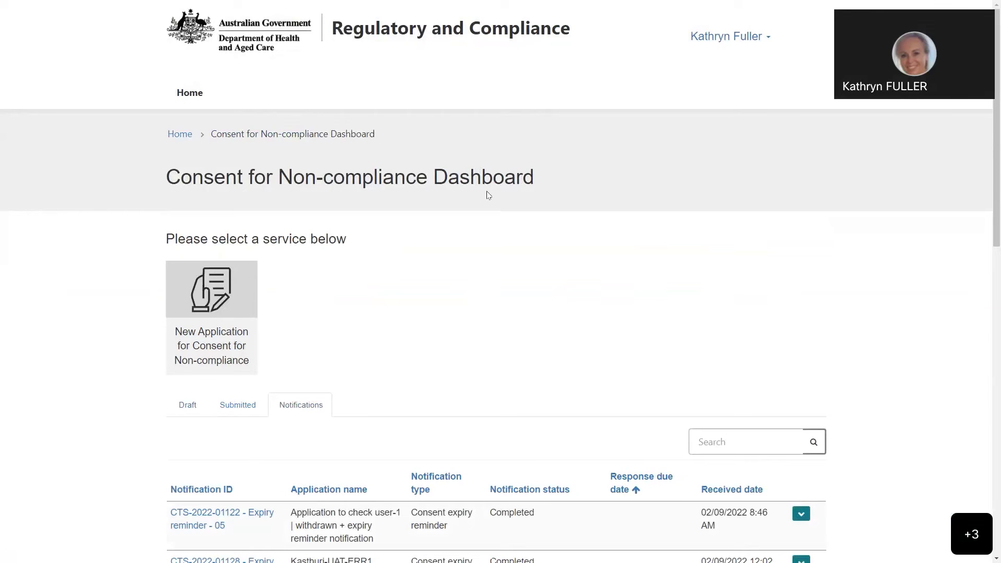
- Search the dashboard's notifications for application CTS-2022-01171
{"action": "scroll", "coordinate": [489, 285], "scroll_direction": "down", "scroll_amount": 3}
{"action": "scroll", "coordinate": [339, 261], "scroll_direction": "down", "scroll_amount": 2}
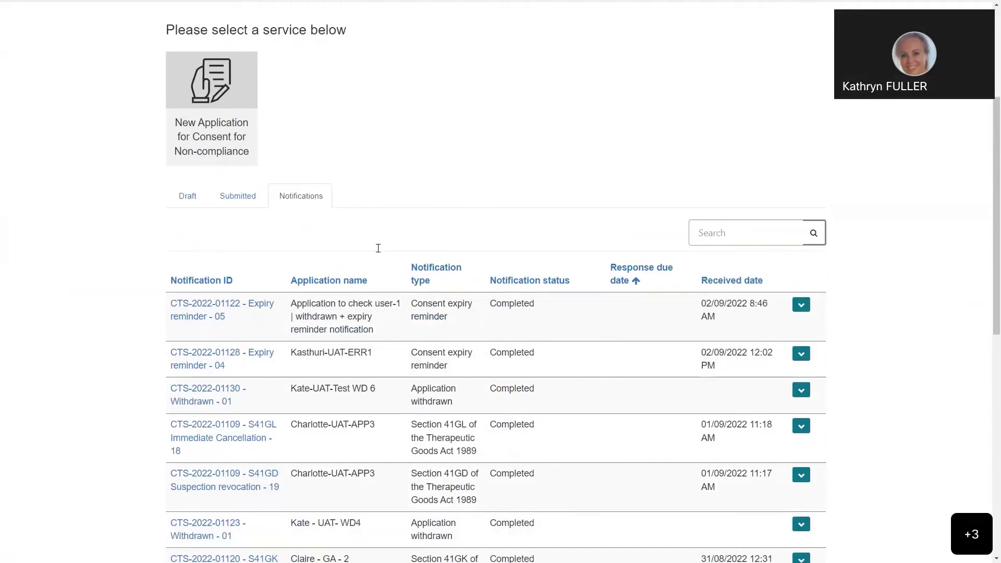
{"action": "left_click", "coordinate": [695, 183]}
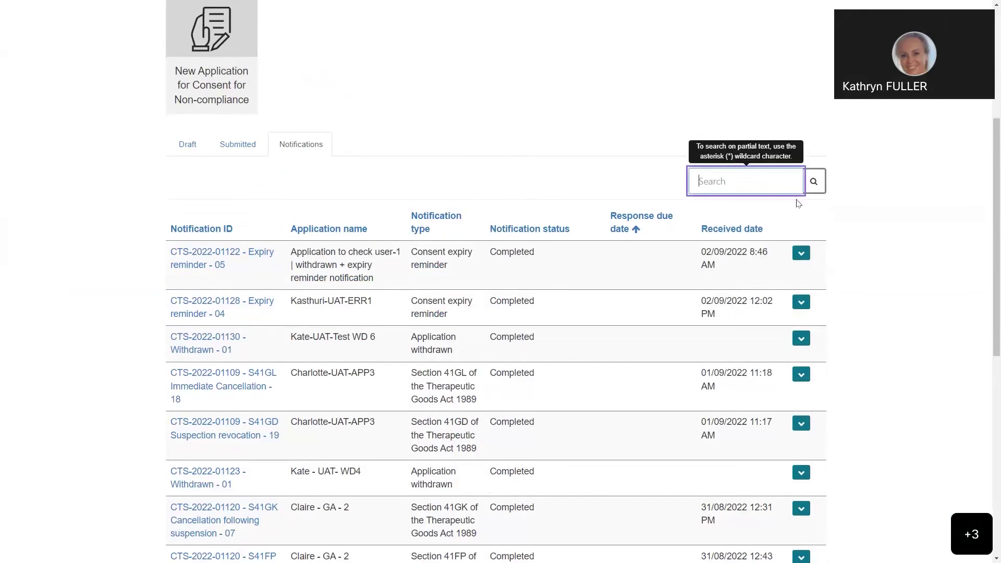
{"action": "type", "text": "CTS-2022-01171"}
{"action": "left_click", "coordinate": [814, 185]}
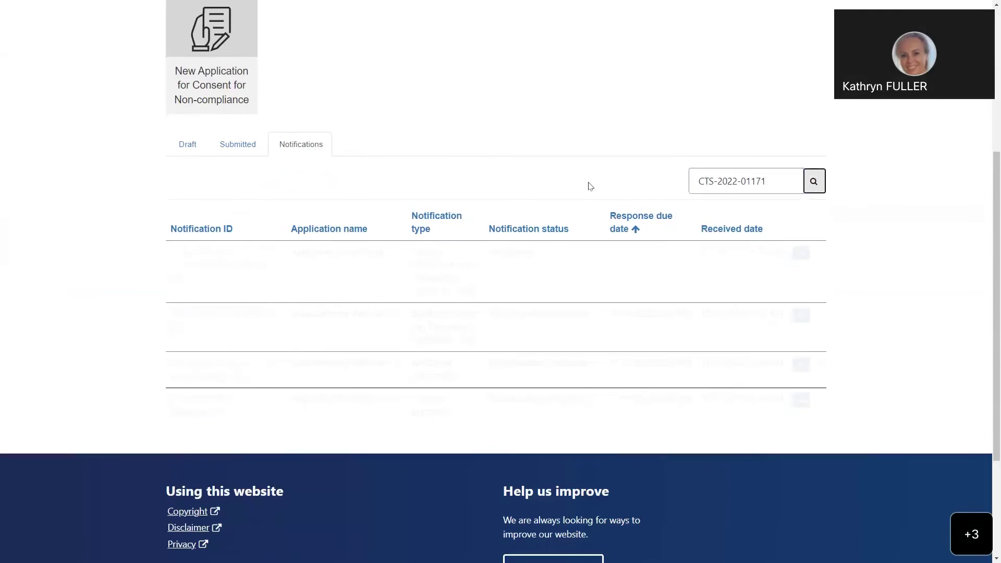
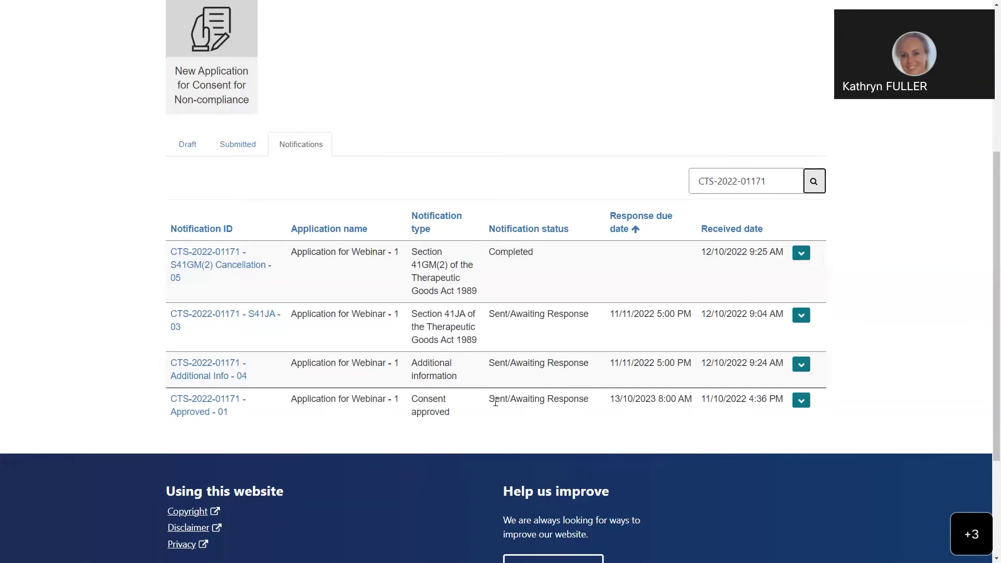
- Open the draft of the S41JA - 03 notification from the Notifications list
{"action": "left_click", "coordinate": [800, 403]}
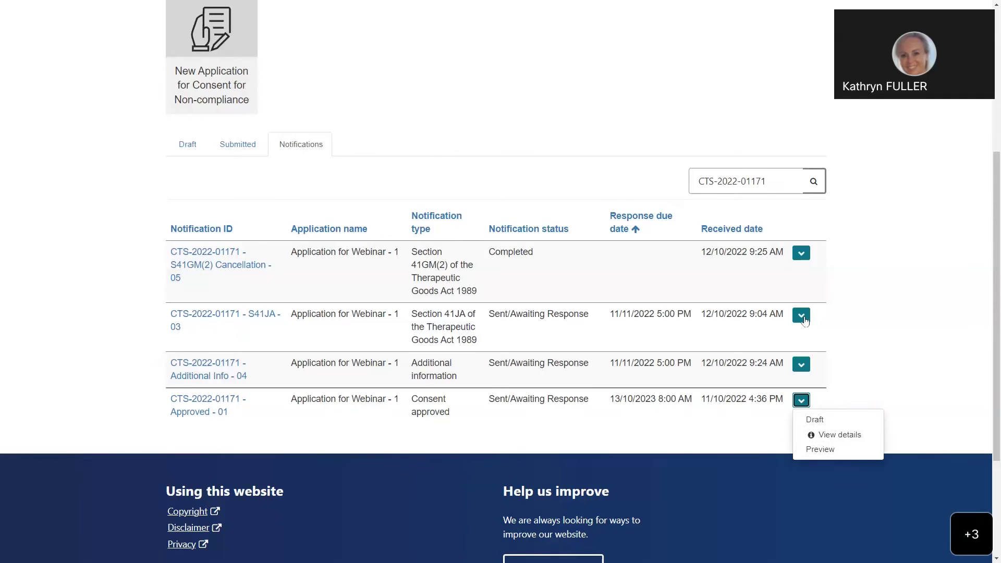
{"action": "left_click", "coordinate": [897, 350]}
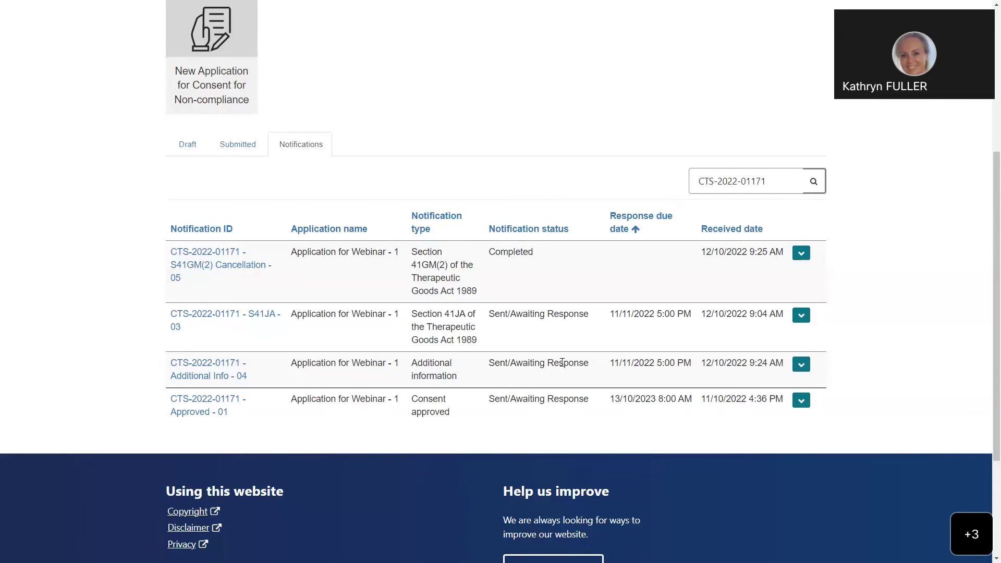
{"action": "left_click", "coordinate": [801, 316]}
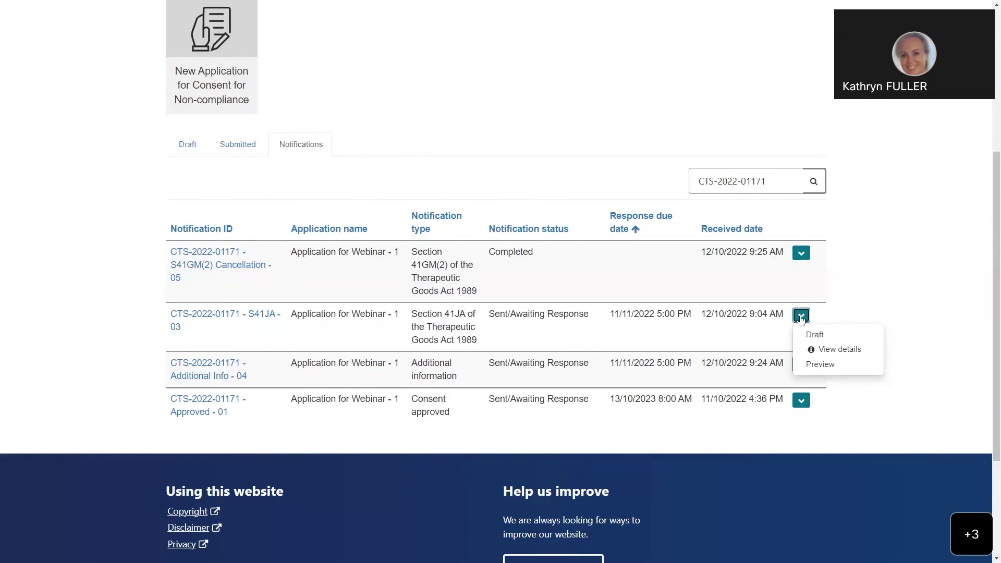
{"action": "left_click", "coordinate": [822, 337]}
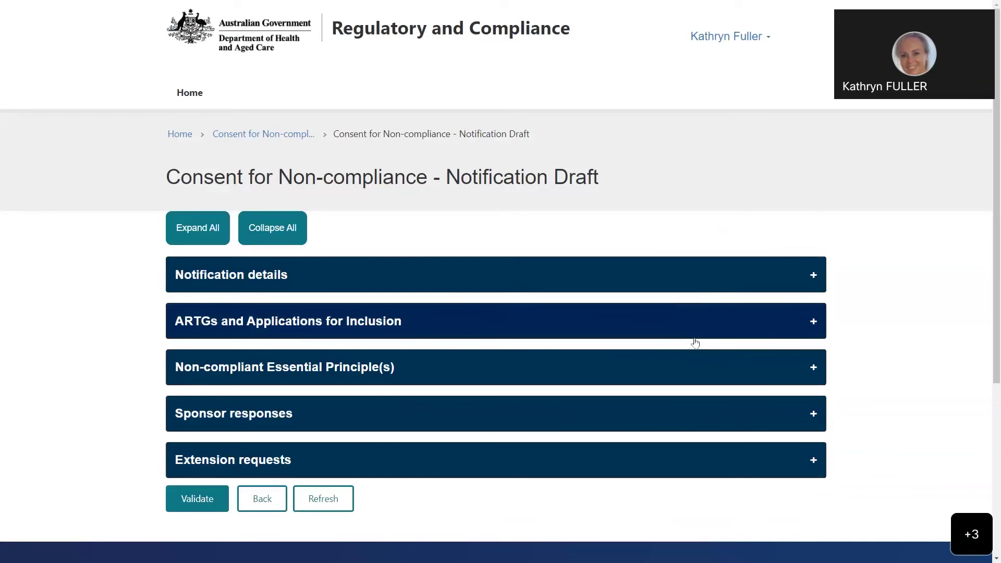
- Expand the Notification details, ARTGs and Applications for Inclusion, and Non-compliant Essential Principle(s) sections
{"action": "scroll", "coordinate": [659, 342], "scroll_direction": "down", "scroll_amount": 1}
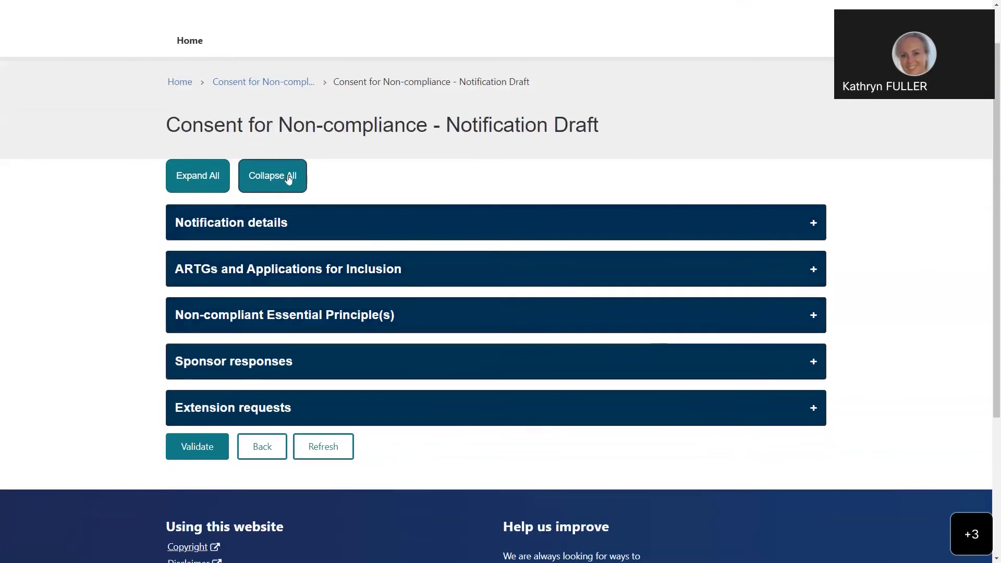
{"action": "left_click", "coordinate": [440, 228]}
{"action": "scroll", "coordinate": [461, 304], "scroll_direction": "down", "scroll_amount": 3}
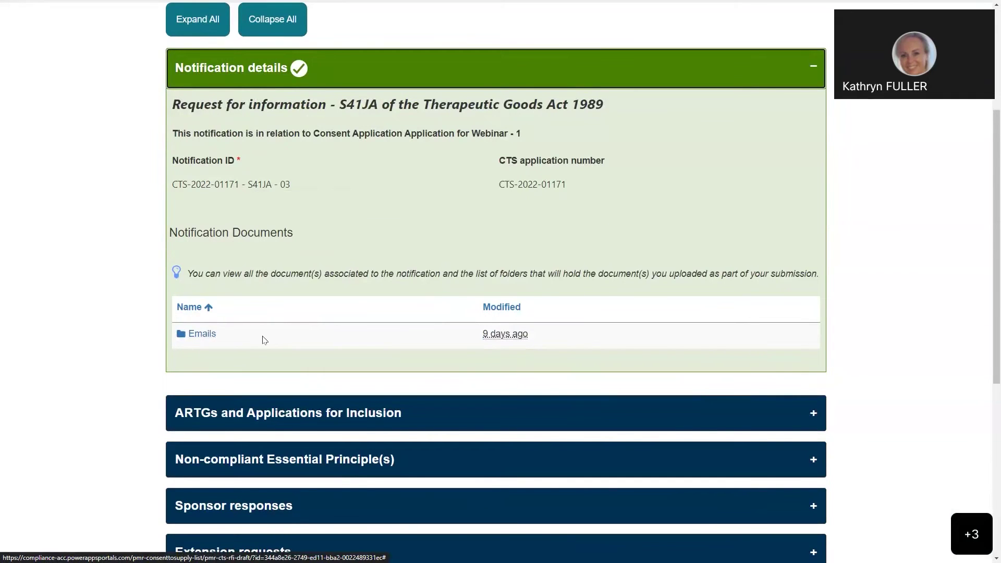
{"action": "scroll", "coordinate": [297, 318], "scroll_direction": "down", "scroll_amount": 2}
{"action": "left_click", "coordinate": [307, 307]}
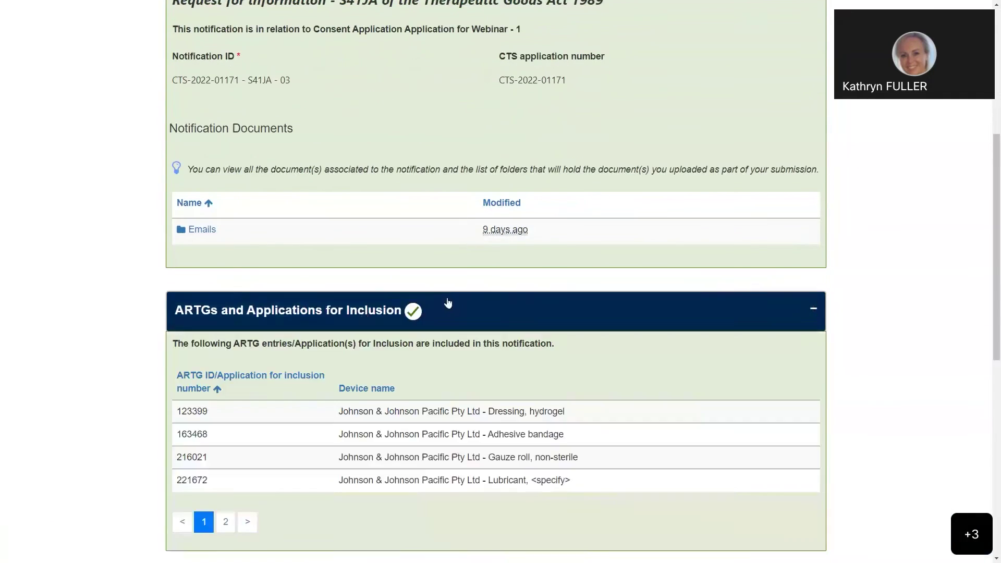
{"action": "scroll", "coordinate": [402, 286], "scroll_direction": "down", "scroll_amount": 3}
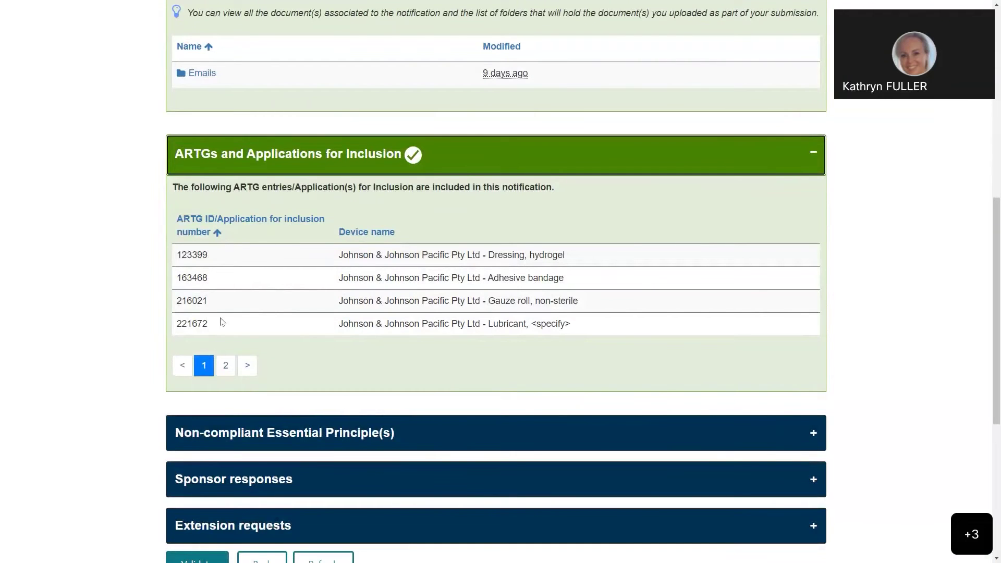
{"action": "scroll", "coordinate": [323, 312], "scroll_direction": "down", "scroll_amount": 3}
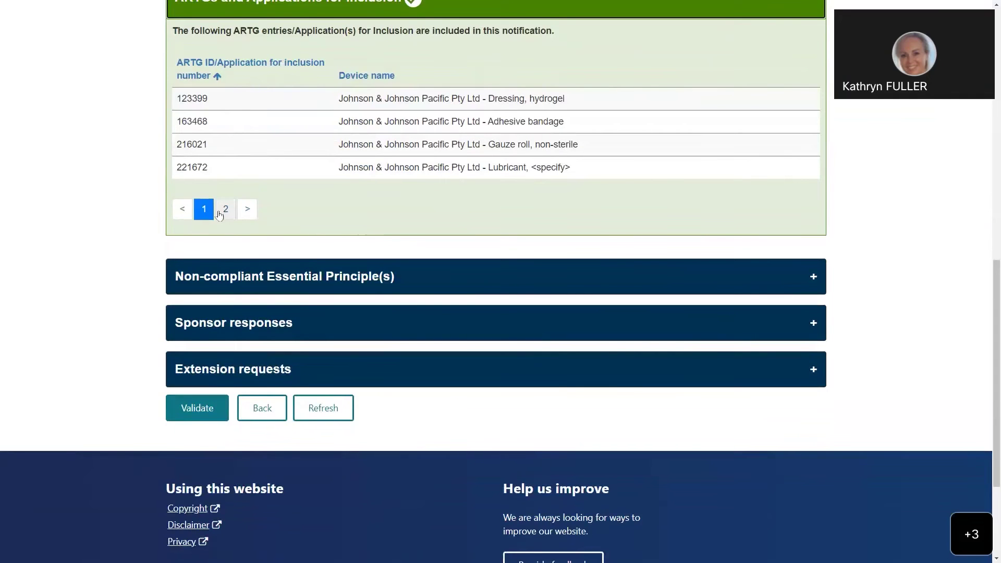
{"action": "left_click", "coordinate": [455, 284]}
- Expand Sponsor responses and the empty Extension requests list, then start a new extension request
{"action": "scroll", "coordinate": [453, 223], "scroll_direction": "down", "scroll_amount": 2}
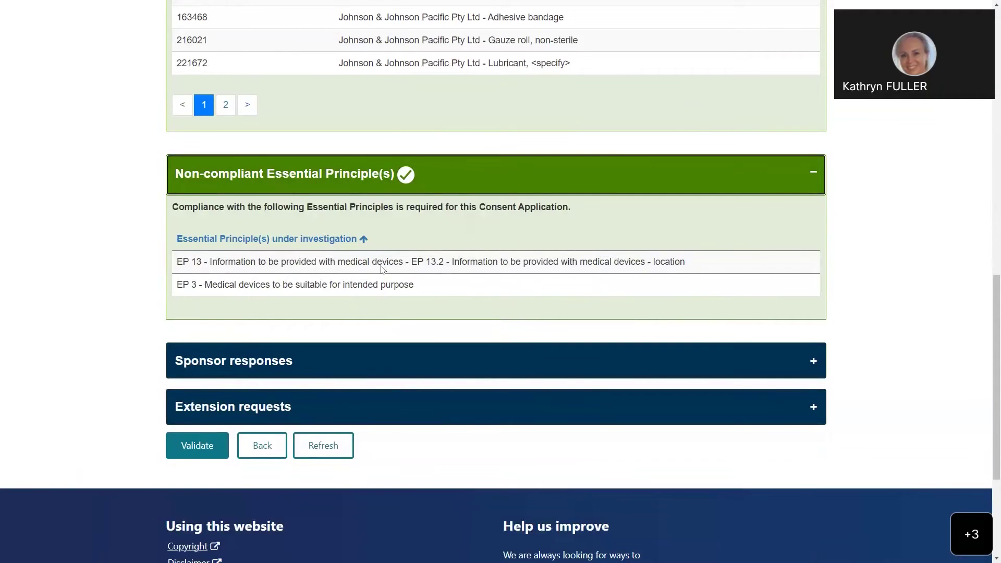
{"action": "scroll", "coordinate": [414, 252], "scroll_direction": "down", "scroll_amount": 3}
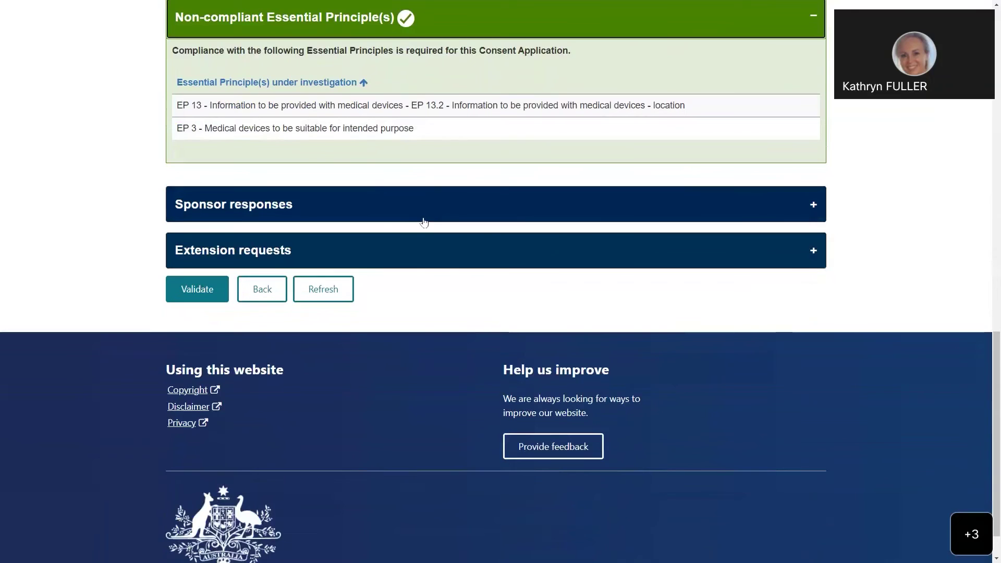
{"action": "left_click", "coordinate": [356, 205]}
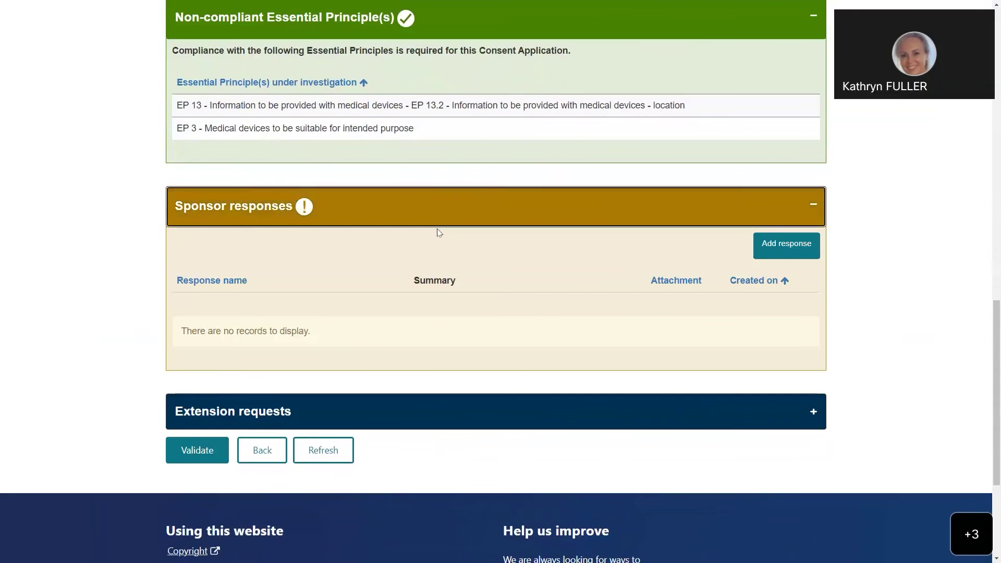
{"action": "scroll", "coordinate": [436, 227], "scroll_direction": "down", "scroll_amount": 3}
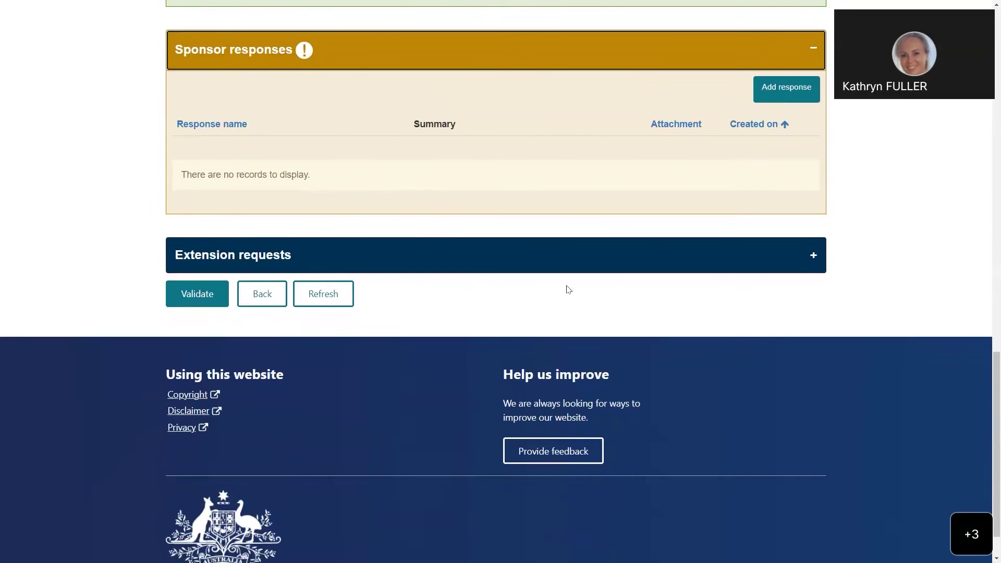
{"action": "left_click", "coordinate": [558, 259]}
{"action": "scroll", "coordinate": [519, 261], "scroll_direction": "down", "scroll_amount": 3}
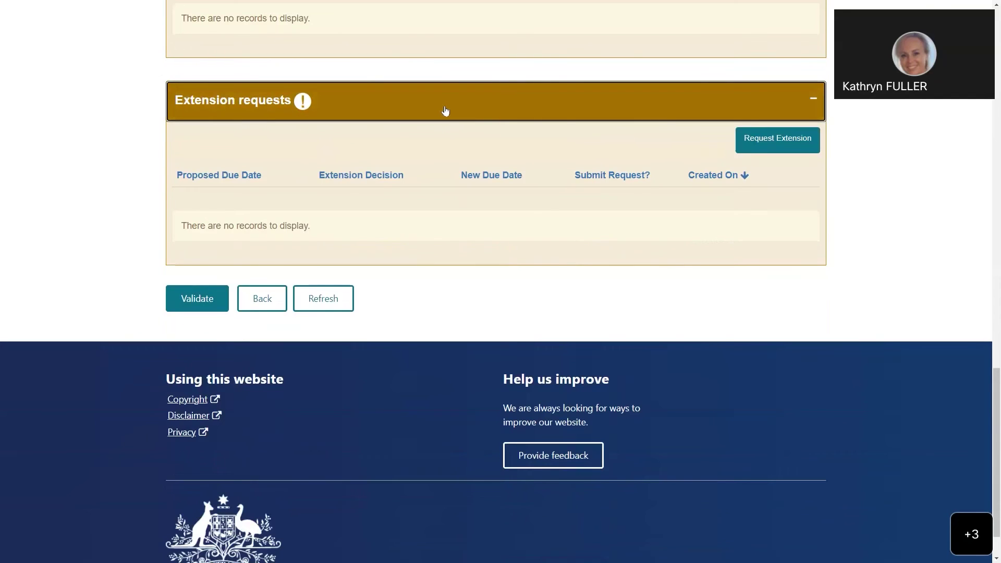
{"action": "left_click", "coordinate": [789, 140]}
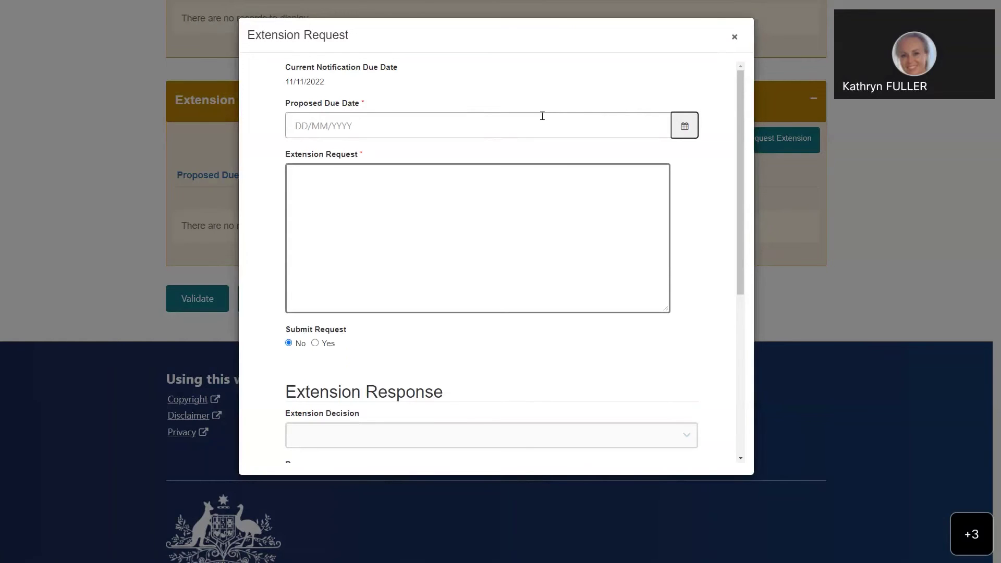
- Propose 30/11/2022 as the due date, enter a placeholder reason, and save with Submit Request left on No
{"action": "left_click", "coordinate": [684, 127]}
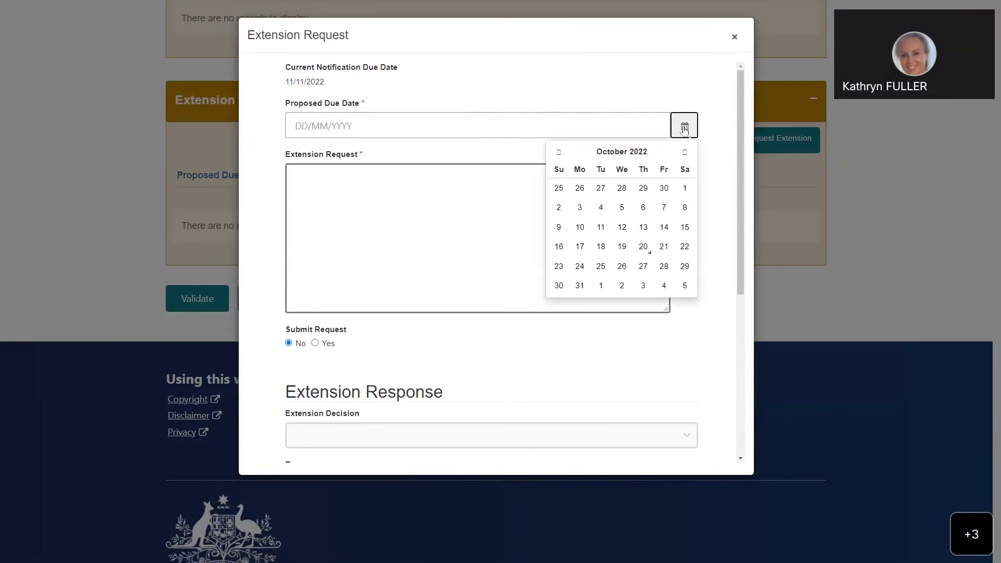
{"action": "left_click", "coordinate": [685, 153]}
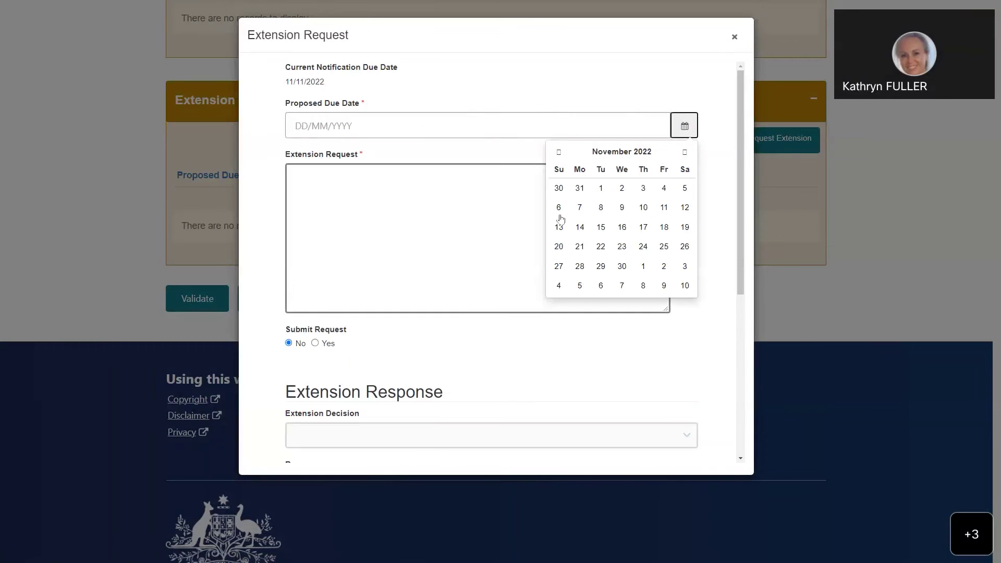
{"action": "left_click", "coordinate": [620, 267]}
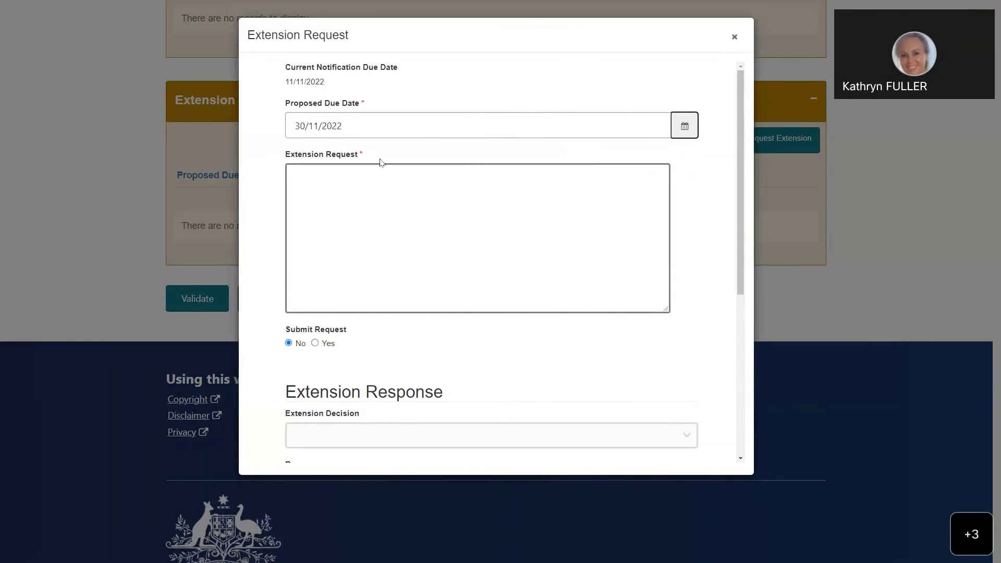
{"action": "left_click", "coordinate": [311, 181]}
{"action": "type", "text": "vwnvouwrnvownrvouwrnvwnvouwrnvlnwruivbnwlrunvowrvwrbvkjw vkubwrlv wlr vjlw vk w"}
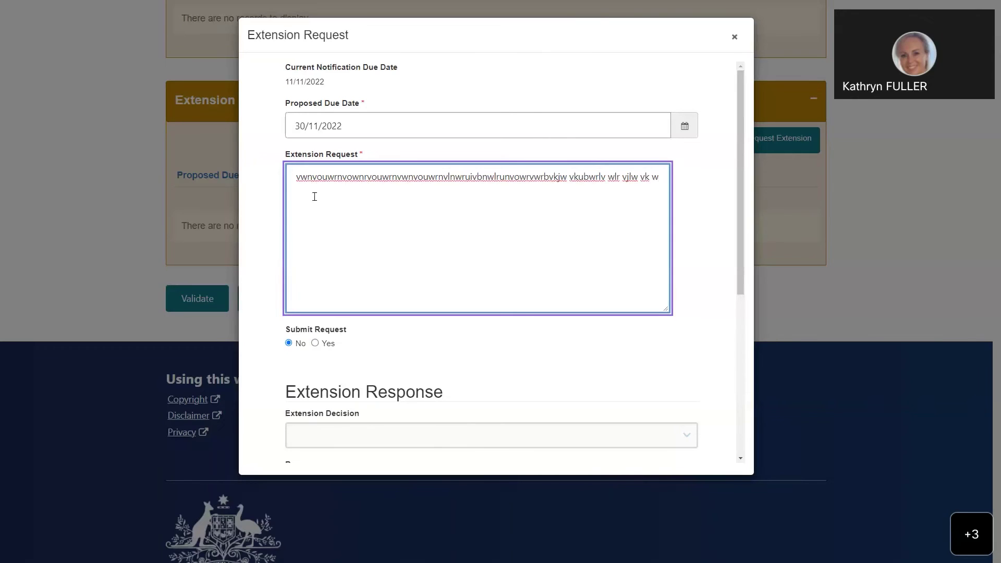
{"action": "scroll", "coordinate": [349, 223], "scroll_direction": "down", "scroll_amount": 1}
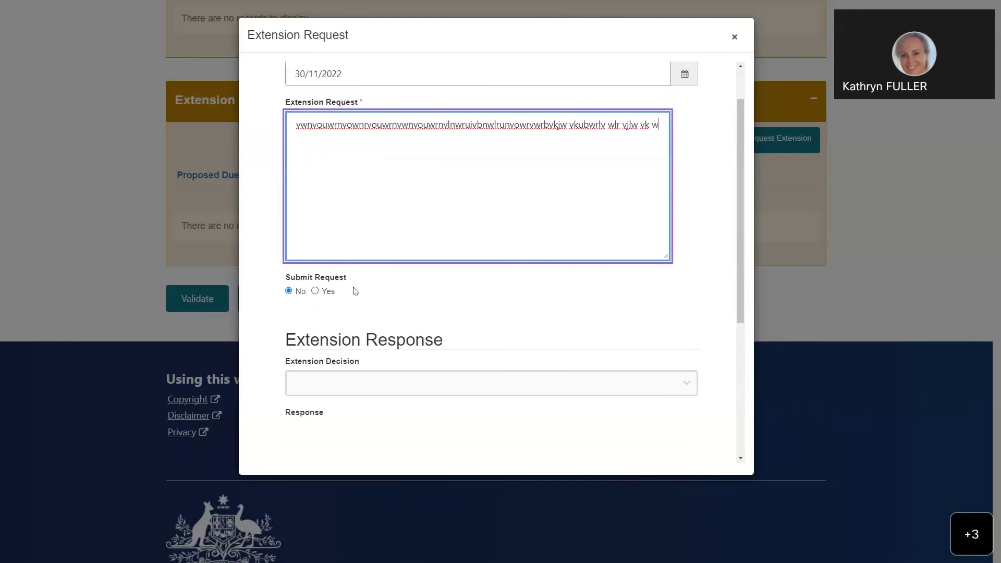
{"action": "scroll", "coordinate": [353, 290], "scroll_direction": "down", "scroll_amount": 2}
{"action": "scroll", "coordinate": [350, 284], "scroll_direction": "up", "scroll_amount": 3}
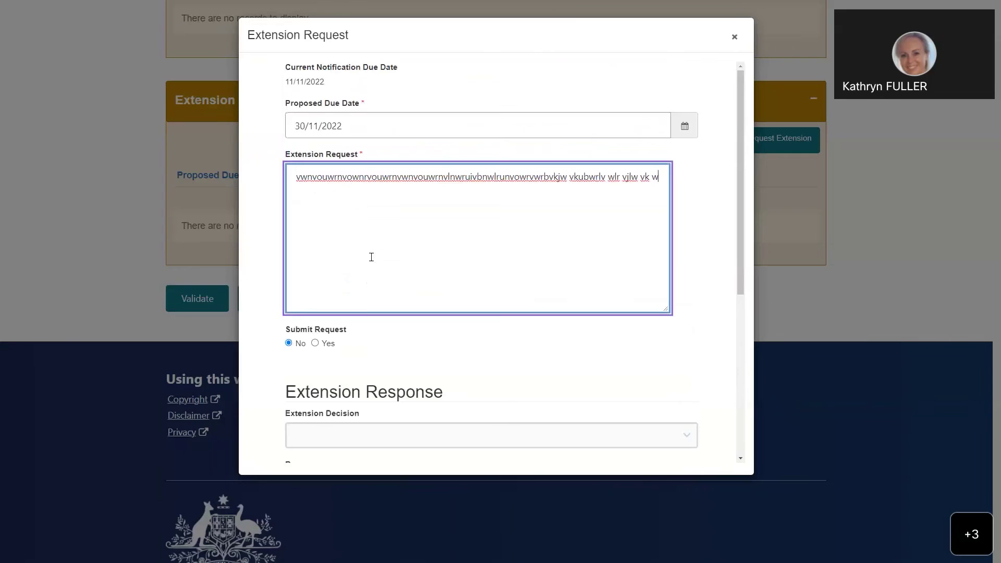
{"action": "scroll", "coordinate": [370, 260], "scroll_direction": "down", "scroll_amount": 2}
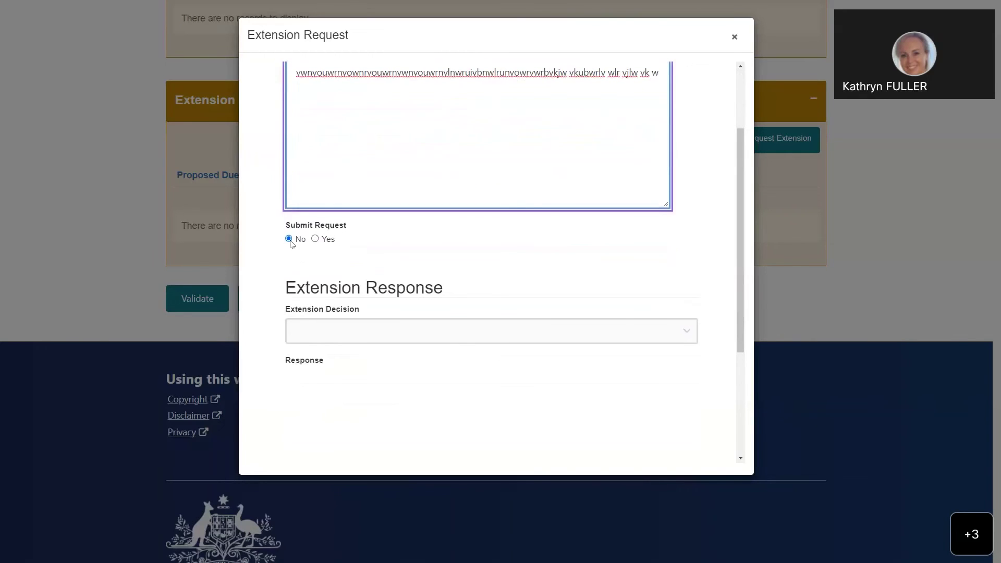
{"action": "scroll", "coordinate": [382, 259], "scroll_direction": "down", "scroll_amount": 2}
{"action": "scroll", "coordinate": [382, 260], "scroll_direction": "down", "scroll_amount": 2}
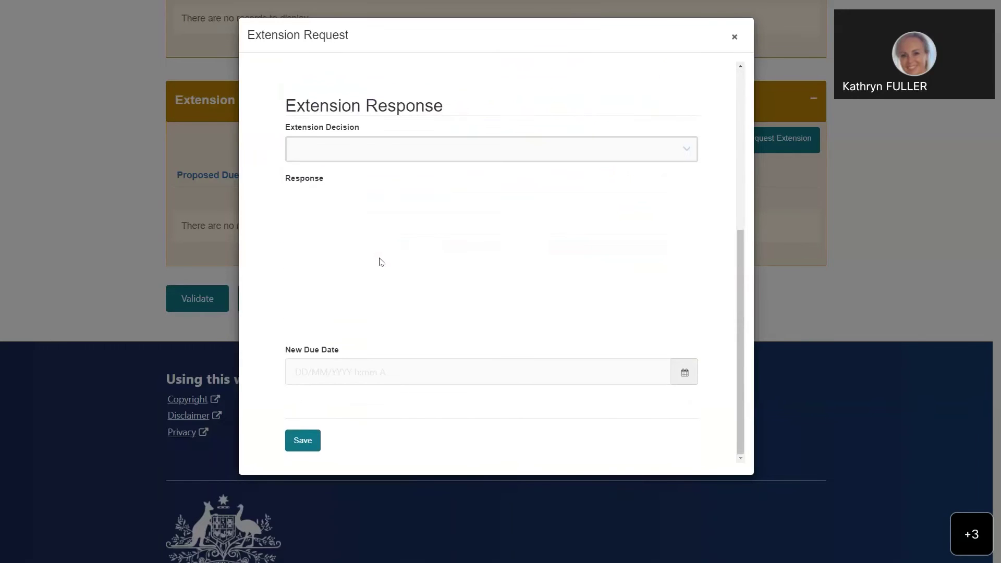
{"action": "left_click", "coordinate": [298, 441]}
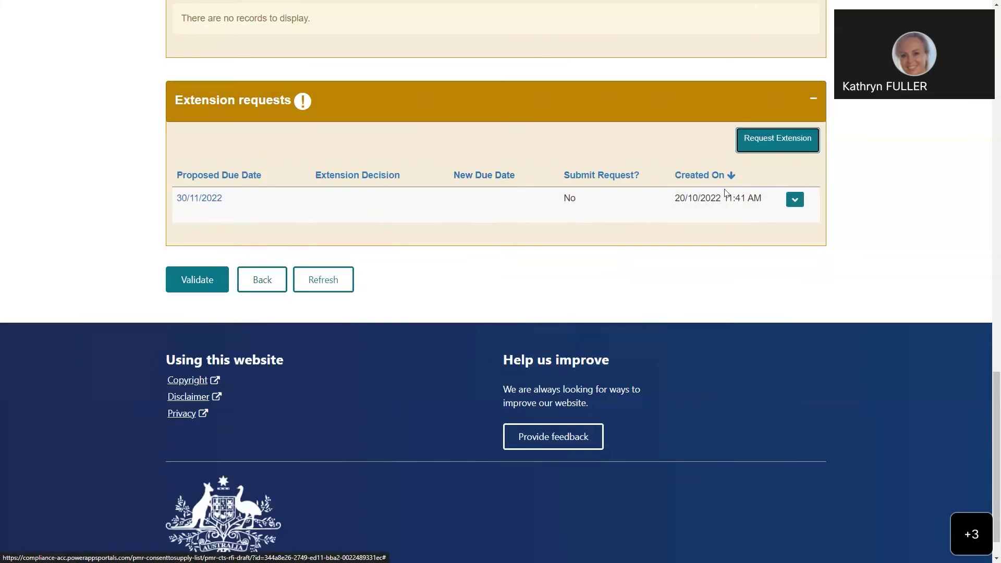
- Show the Edit and View details options for the saved 30/11/2022 extension request
{"action": "left_click", "coordinate": [794, 199]}
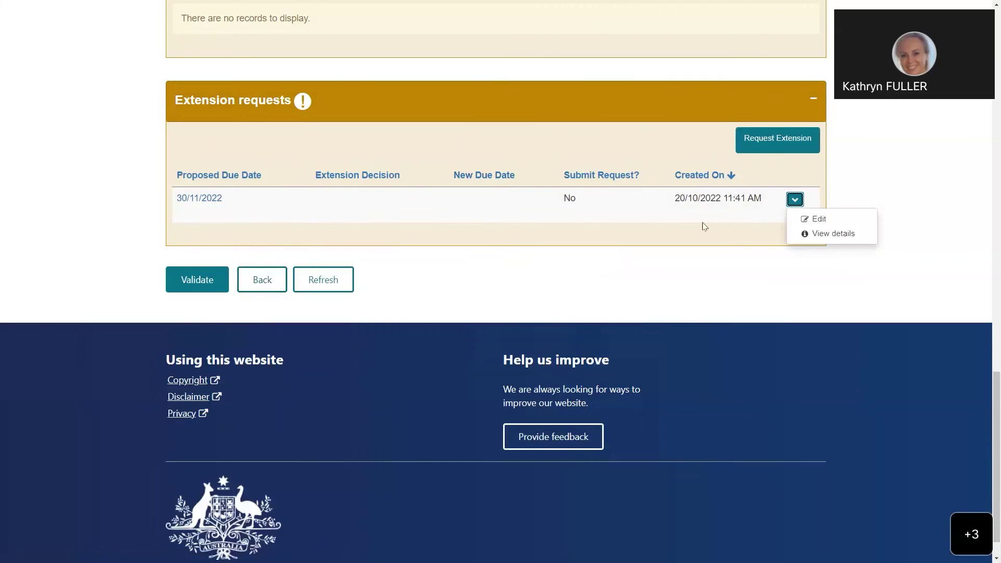
- Change the request's proposed due date to 27/11/2022 and revise the end of its text
{"action": "left_click", "coordinate": [836, 224]}
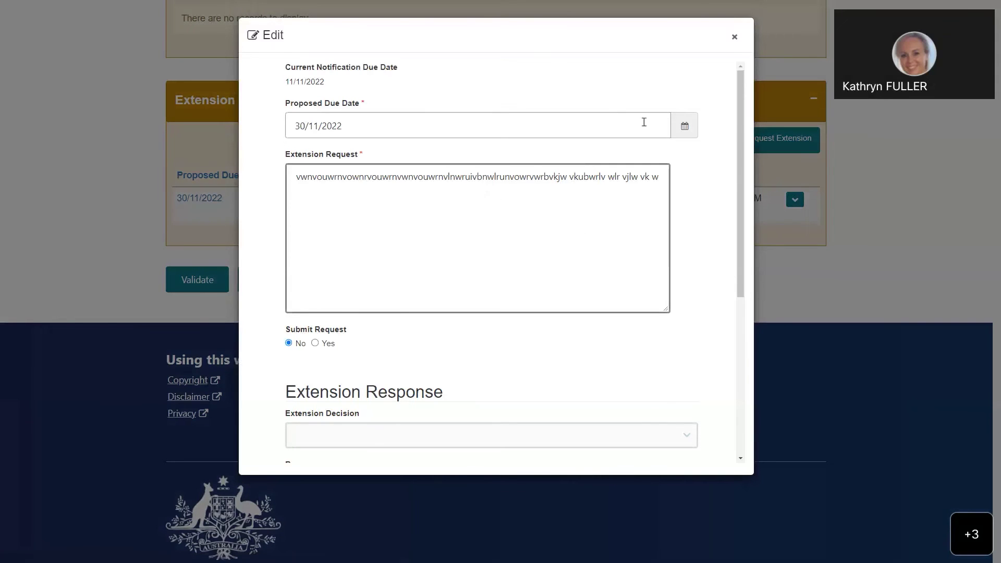
{"action": "left_click", "coordinate": [687, 129]}
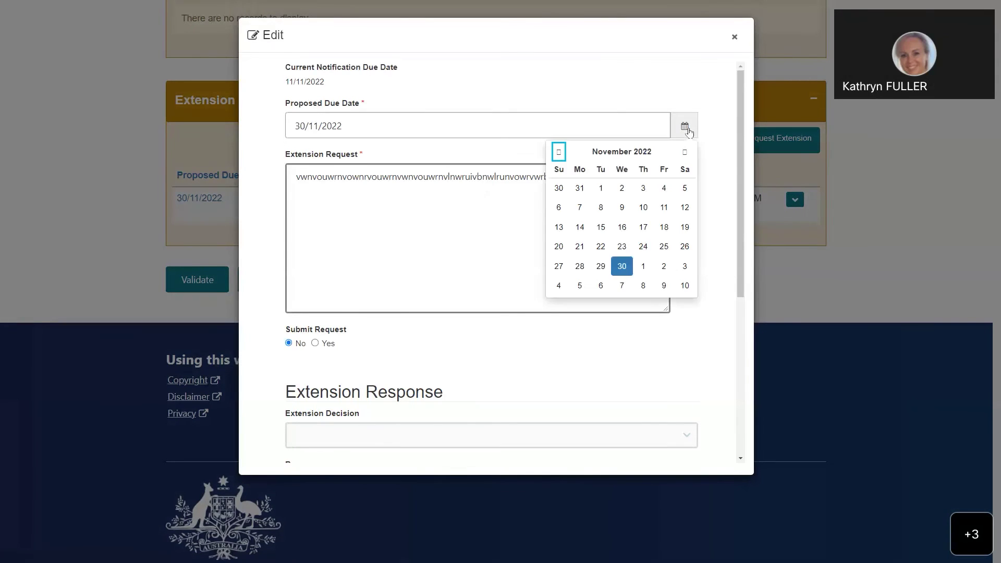
{"action": "left_click", "coordinate": [558, 265]}
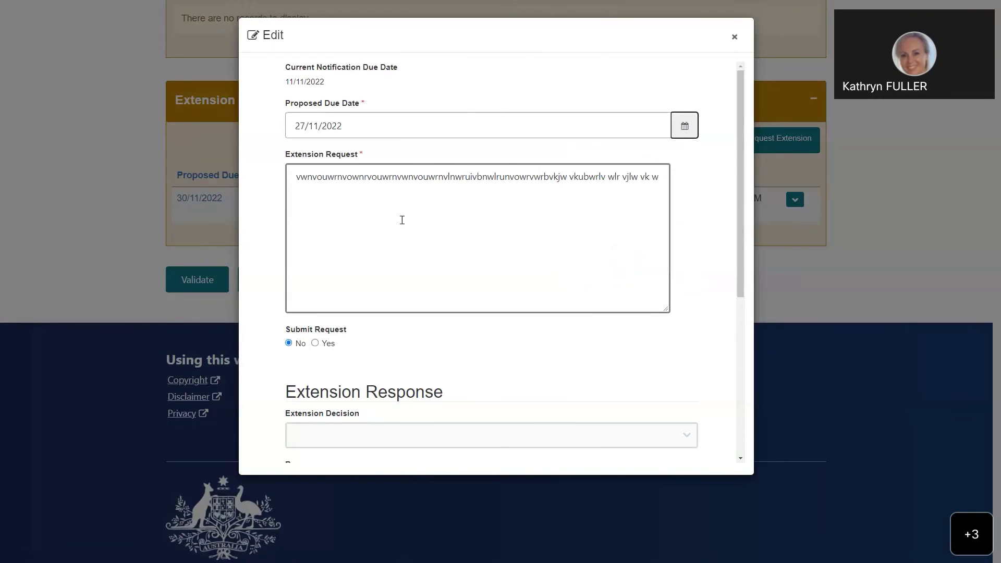
{"action": "left_click", "coordinate": [437, 177]}
{"action": "left_click", "coordinate": [606, 177]}
{"action": "key", "text": "BackSpace"}
{"action": "key", "text": "BackSpace"}
{"action": "key", "text": "BackSpace"}
{"action": "key", "text": "BackSpace"}
{"action": "key", "text": "BackSpace"}
{"action": "key", "text": "BackSpace"}
{"action": "key", "text": "BackSpace"}
{"action": "key", "text": "BackSpace"}
{"action": "key", "text": "BackSpace"}
{"action": "key", "text": "BackSpace"}
{"action": "key", "text": "BackSpace"}
{"action": "key", "text": "BackSpace"}
{"action": "key", "text": "BackSpace"}
{"action": "key", "text": "BackSpace"}
{"action": "key", "text": "BackSpace"}
{"action": "key", "text": "BackSpace"}
{"action": "key", "text": "BackSpace"}
{"action": "type", "text": "s;nwlrnvurnvlwrnvuwrvlw"}
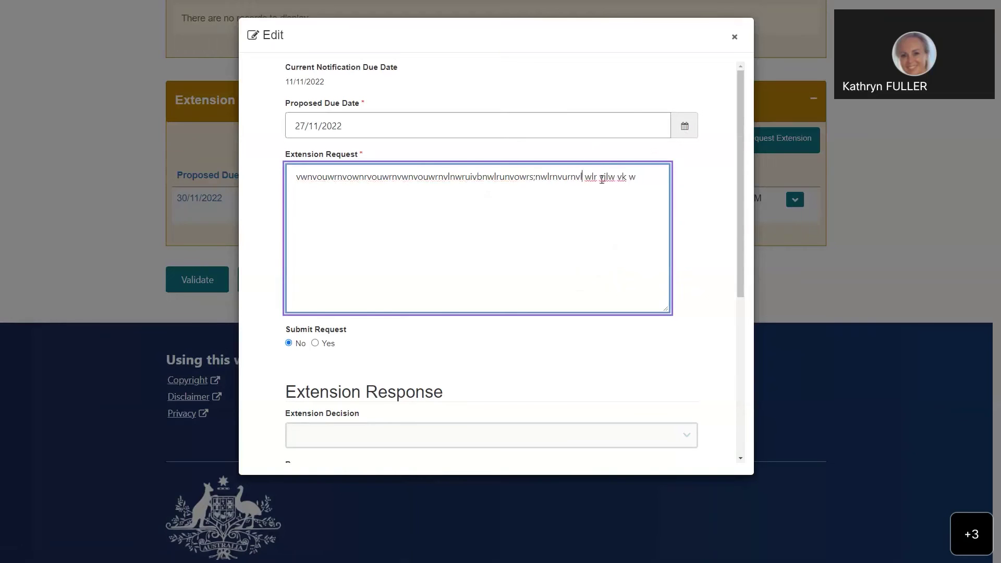
- Set Submit Request to Yes and save the extension request
{"action": "scroll", "coordinate": [385, 260], "scroll_direction": "down", "scroll_amount": 4}
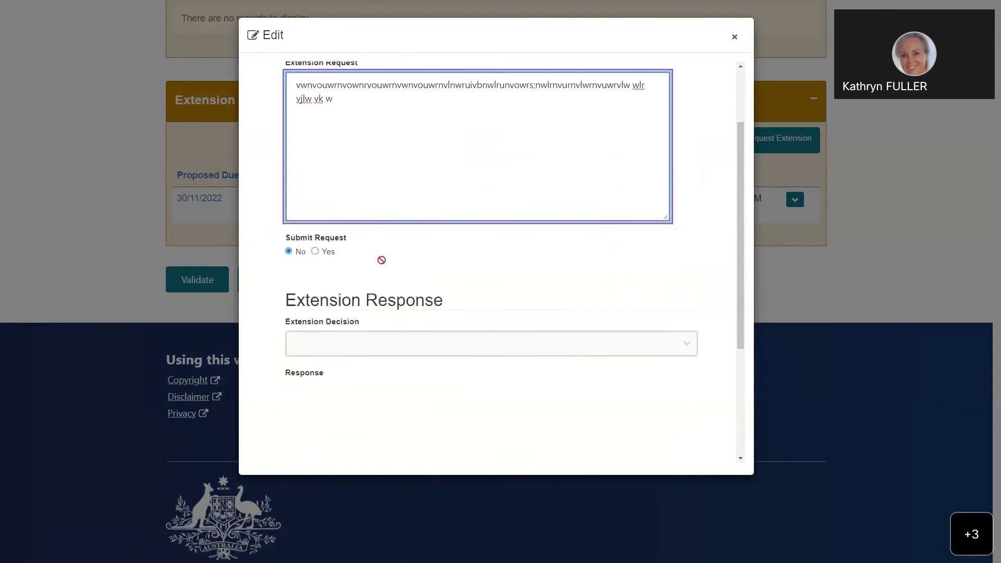
{"action": "left_click", "coordinate": [315, 134]}
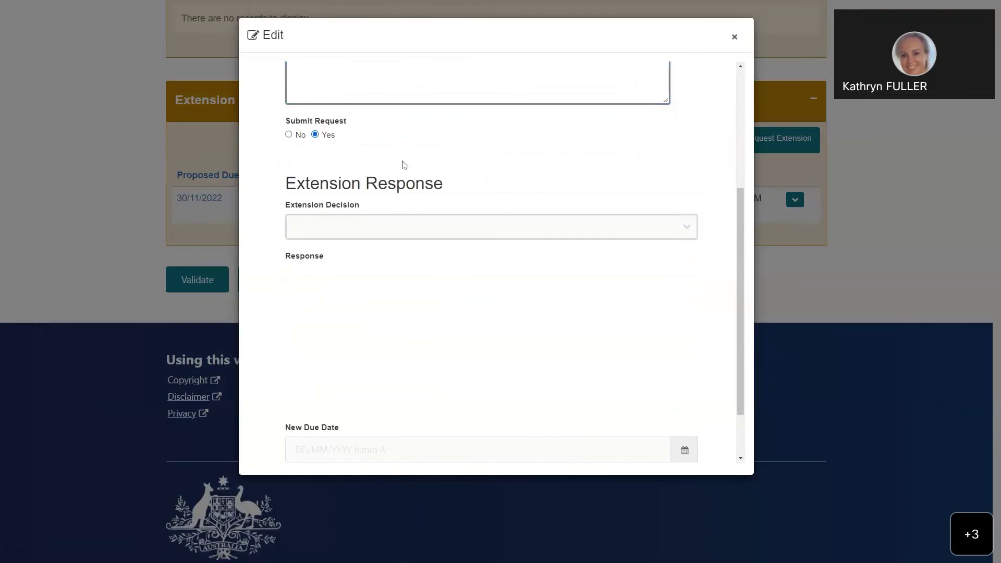
{"action": "scroll", "coordinate": [399, 165], "scroll_direction": "down", "scroll_amount": 2}
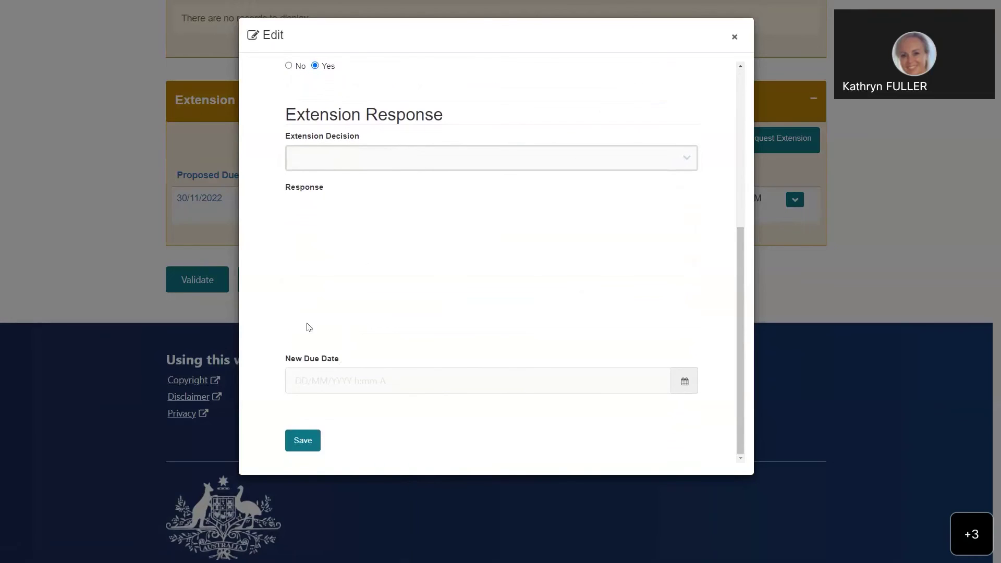
{"action": "left_click", "coordinate": [298, 442]}
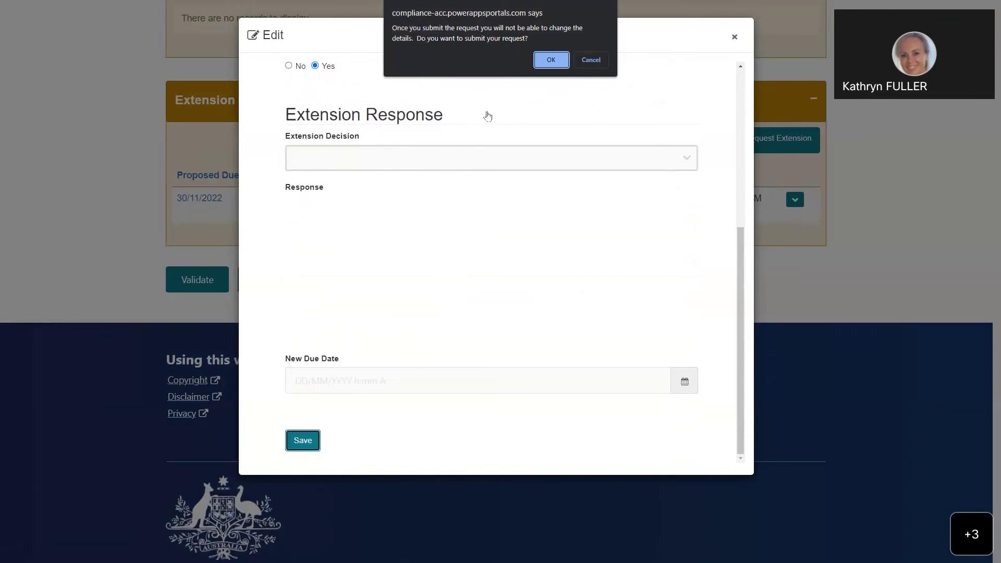
- Confirm submitting the 27/11/2022 extension request, then validate the notification draft
{"action": "left_click", "coordinate": [556, 60]}
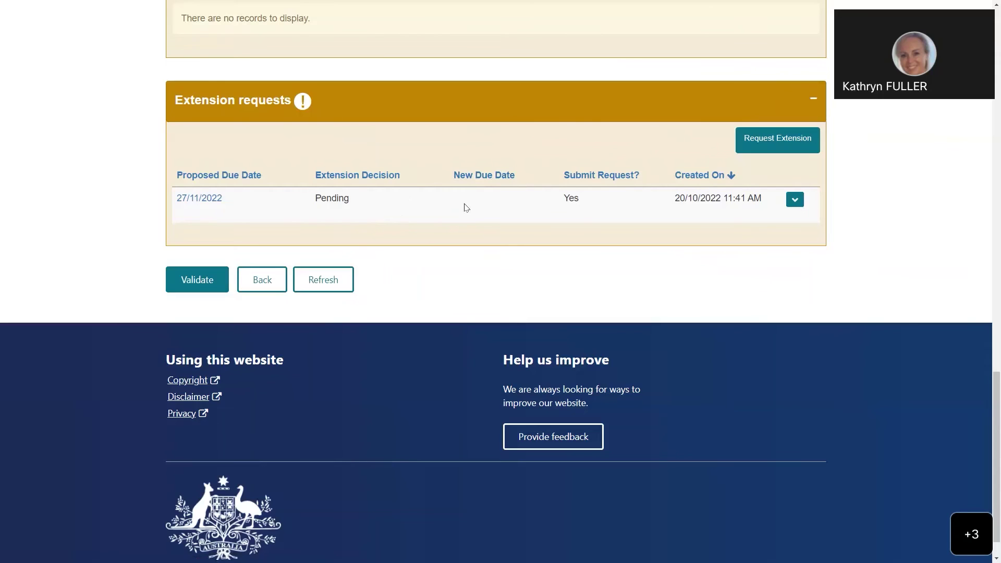
{"action": "left_click", "coordinate": [210, 282]}
- Return to the dashboard and filter the Notifications list by CTS-2022-01171
{"action": "left_click", "coordinate": [262, 278]}
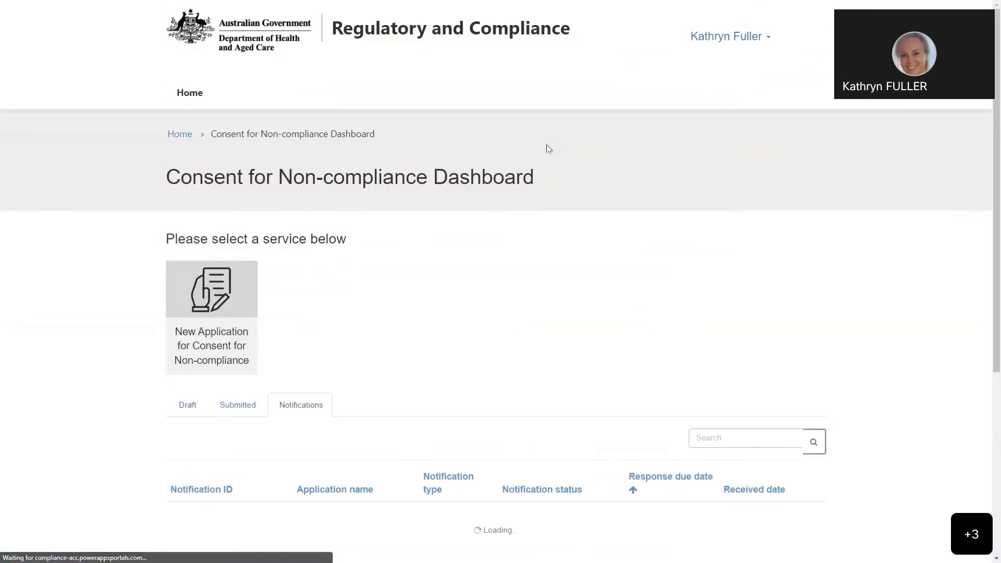
{"action": "scroll", "coordinate": [545, 156], "scroll_direction": "down", "scroll_amount": 6}
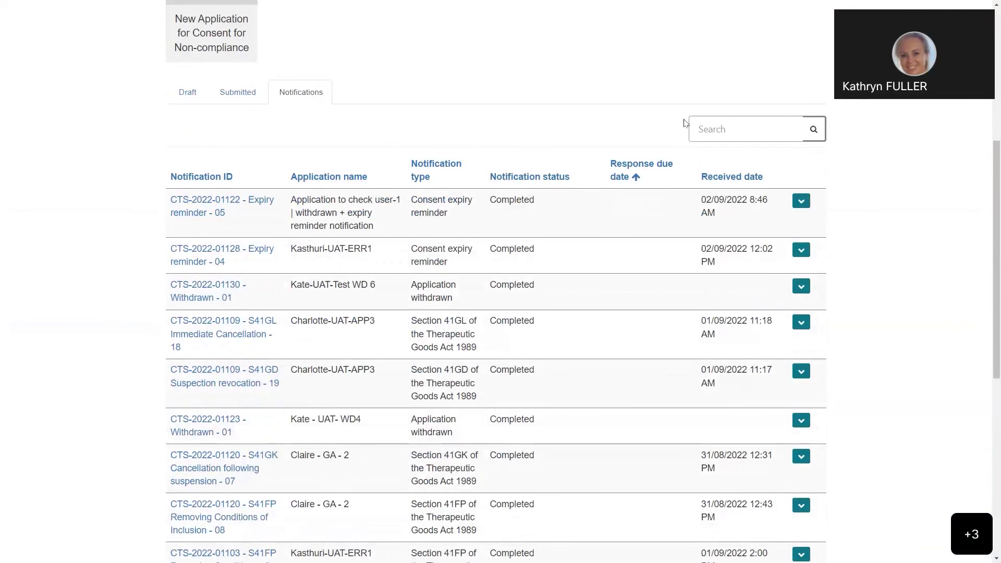
{"action": "left_click", "coordinate": [698, 129]}
{"action": "type", "text": "CTS-2022-01171"}
{"action": "left_click", "coordinate": [813, 128]}
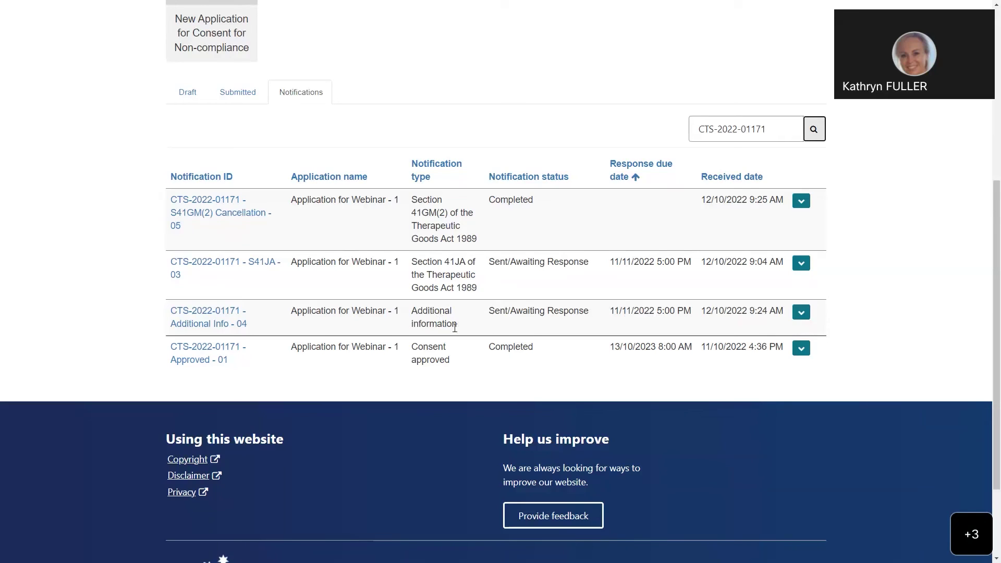
- Open the Additional Info - 04 draft and expand Notification details to show its Emails folder
{"action": "left_click", "coordinate": [803, 313]}
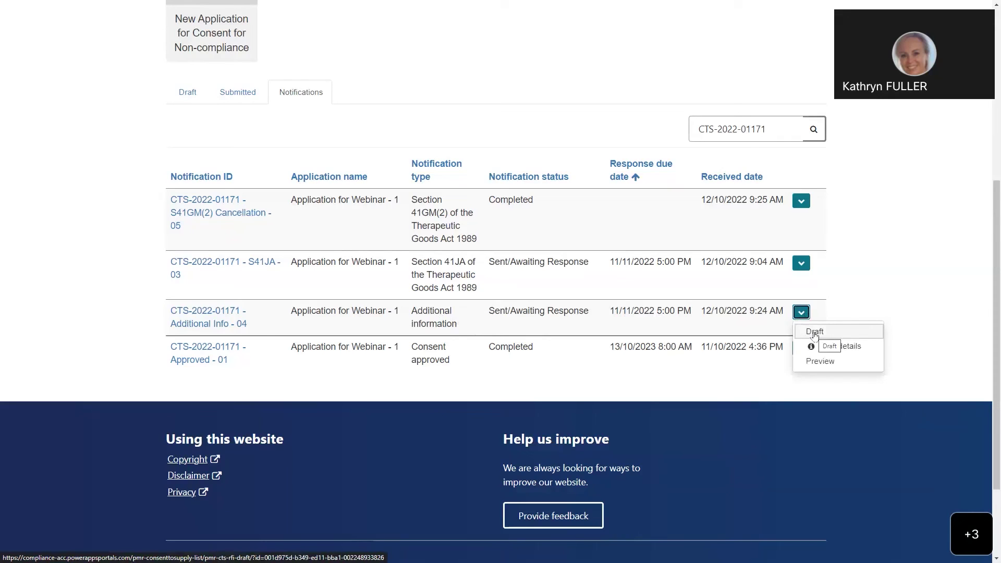
{"action": "left_click", "coordinate": [815, 334]}
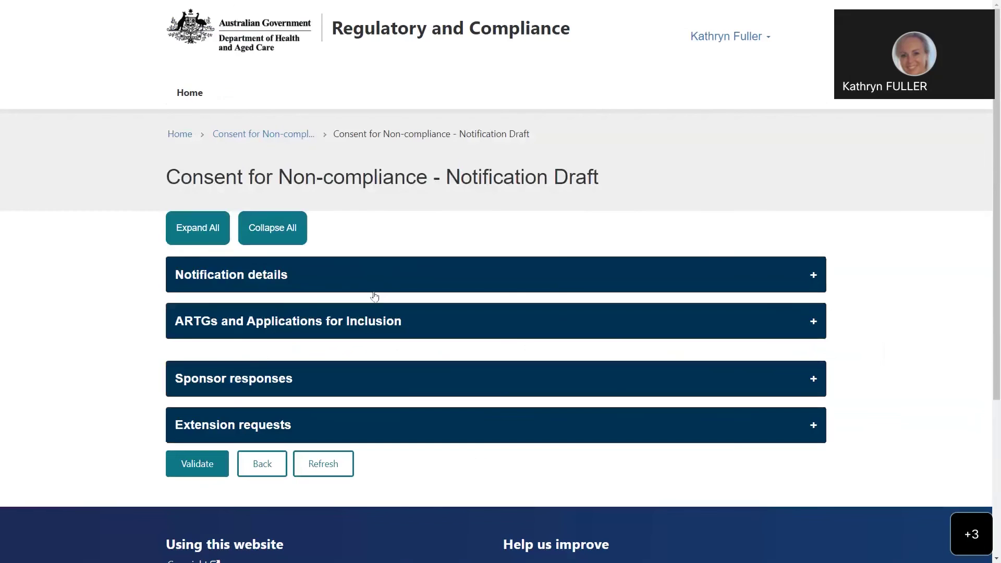
{"action": "scroll", "coordinate": [528, 240], "scroll_direction": "down", "scroll_amount": 2}
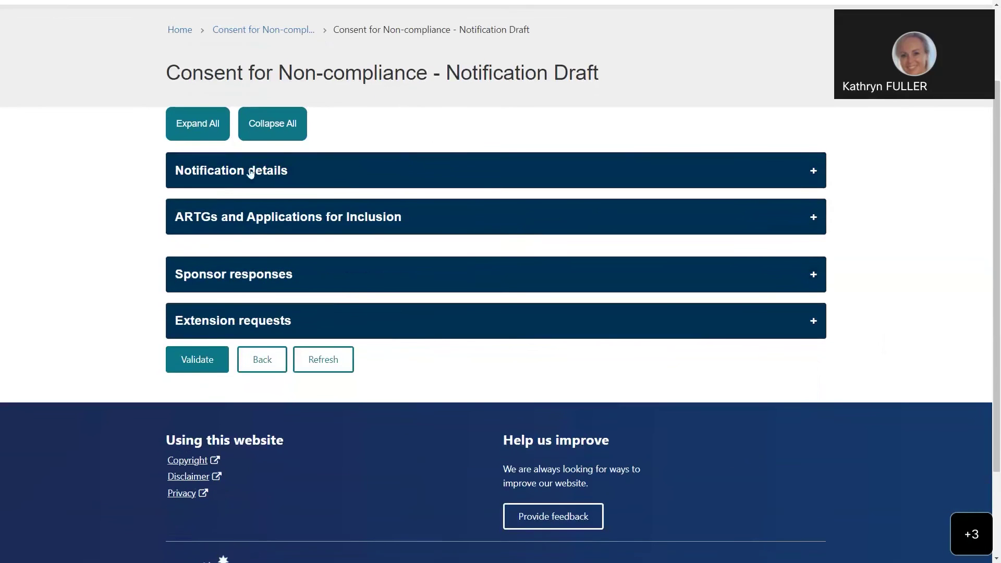
{"action": "left_click", "coordinate": [329, 175]}
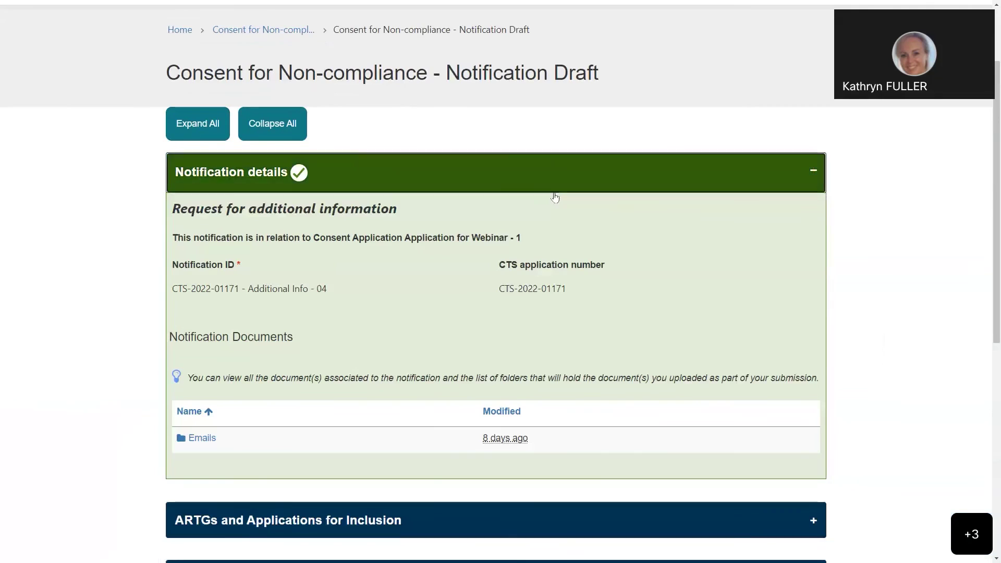
{"action": "scroll", "coordinate": [469, 234], "scroll_direction": "down", "scroll_amount": 2}
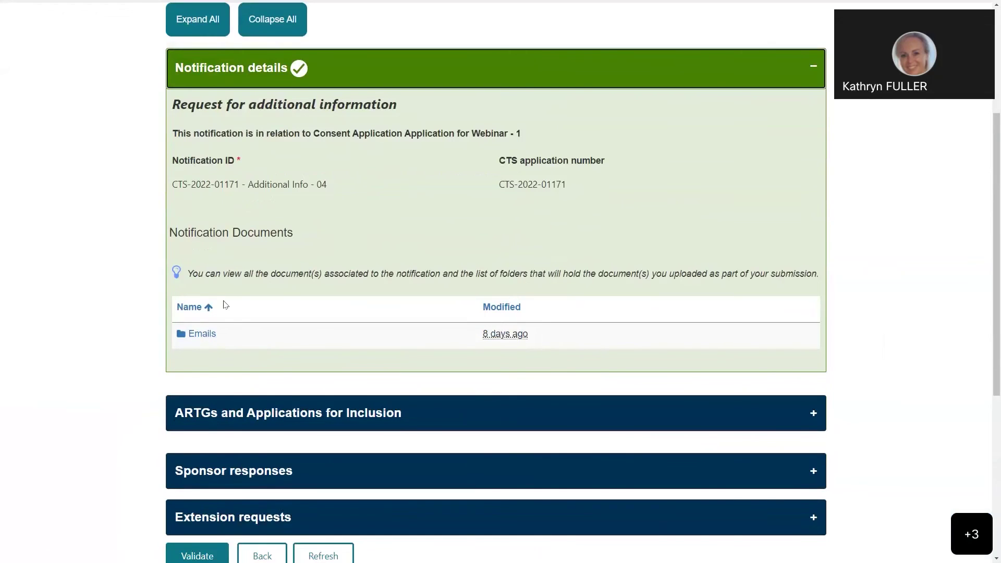
{"action": "scroll", "coordinate": [284, 319], "scroll_direction": "down", "scroll_amount": 2}
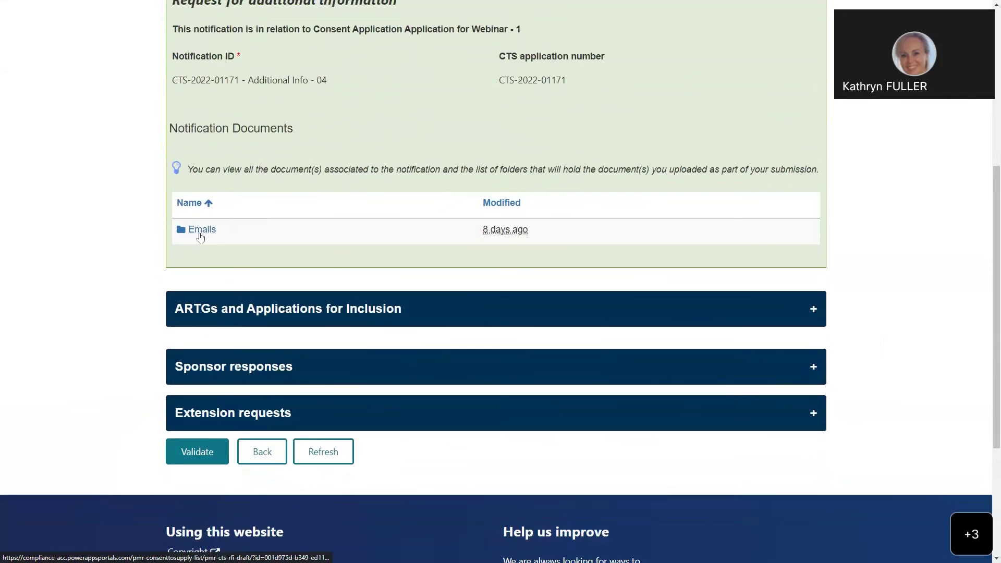
{"action": "scroll", "coordinate": [416, 240], "scroll_direction": "down", "scroll_amount": 1}
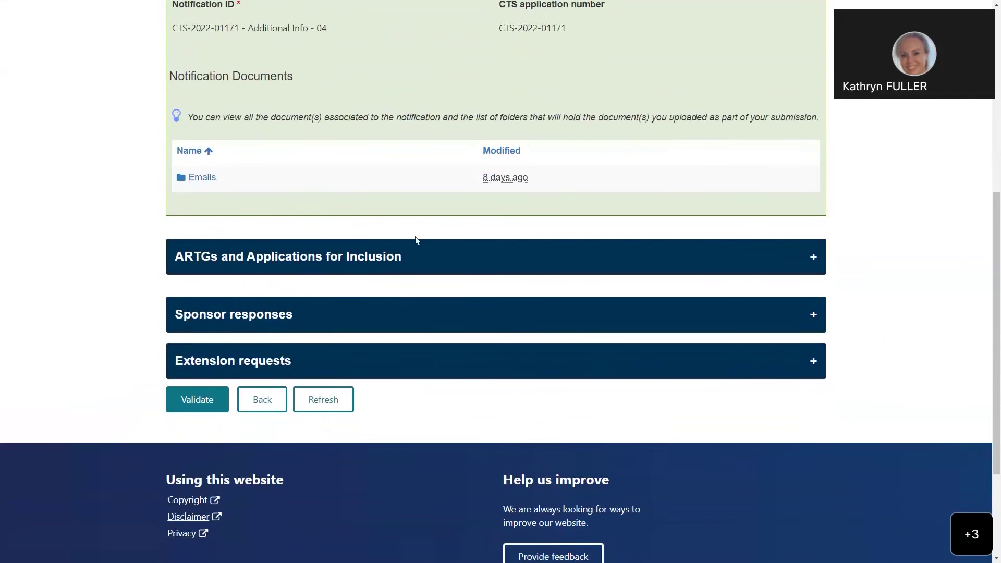
- Expand ARTGs (two entries), Sponsor responses and Extension requests (both empty), then go Back
{"action": "left_click", "coordinate": [435, 257]}
{"action": "scroll", "coordinate": [478, 219], "scroll_direction": "down", "scroll_amount": 3}
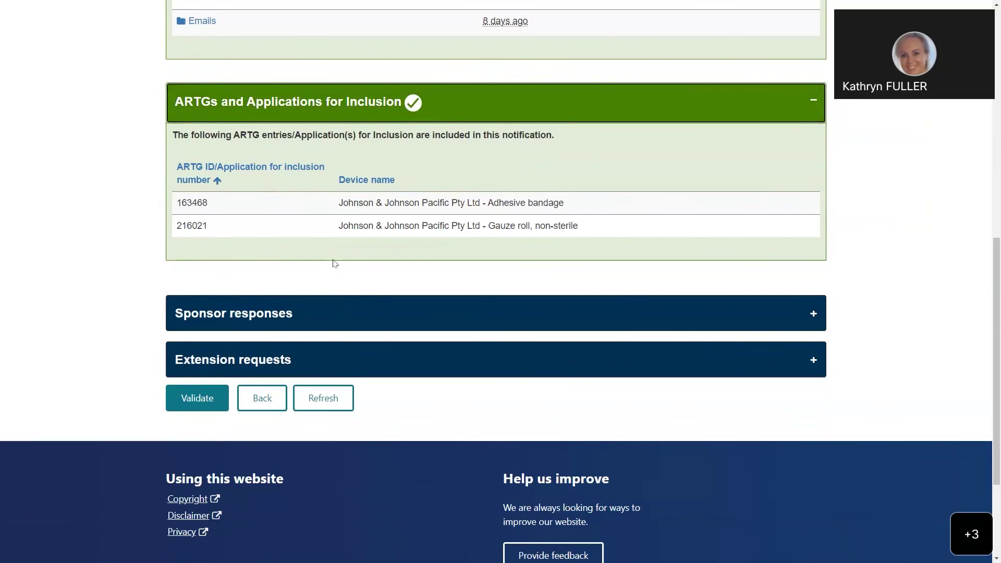
{"action": "scroll", "coordinate": [333, 261], "scroll_direction": "down", "scroll_amount": 2}
{"action": "left_click", "coordinate": [499, 225]}
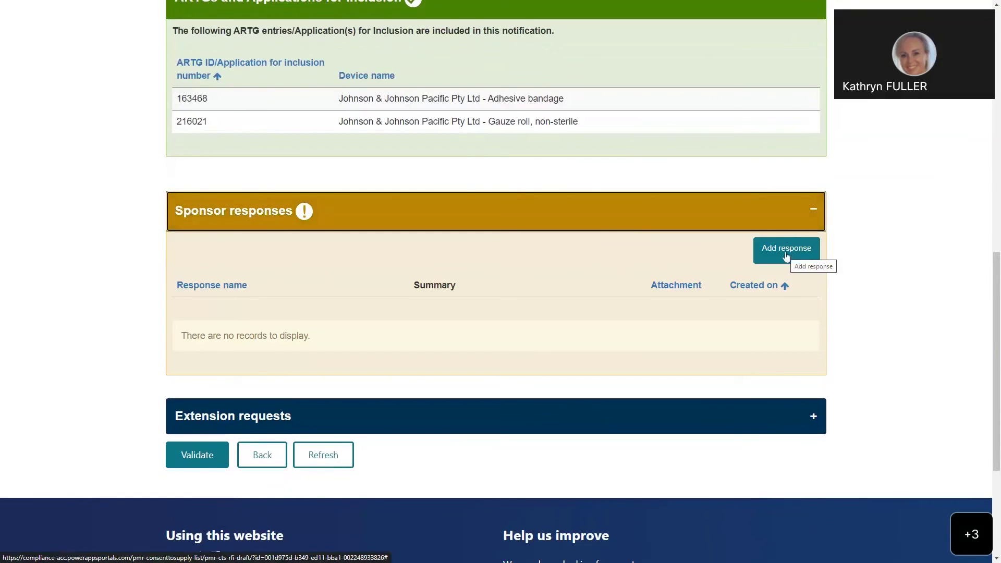
{"action": "scroll", "coordinate": [464, 190], "scroll_direction": "down", "scroll_amount": 3}
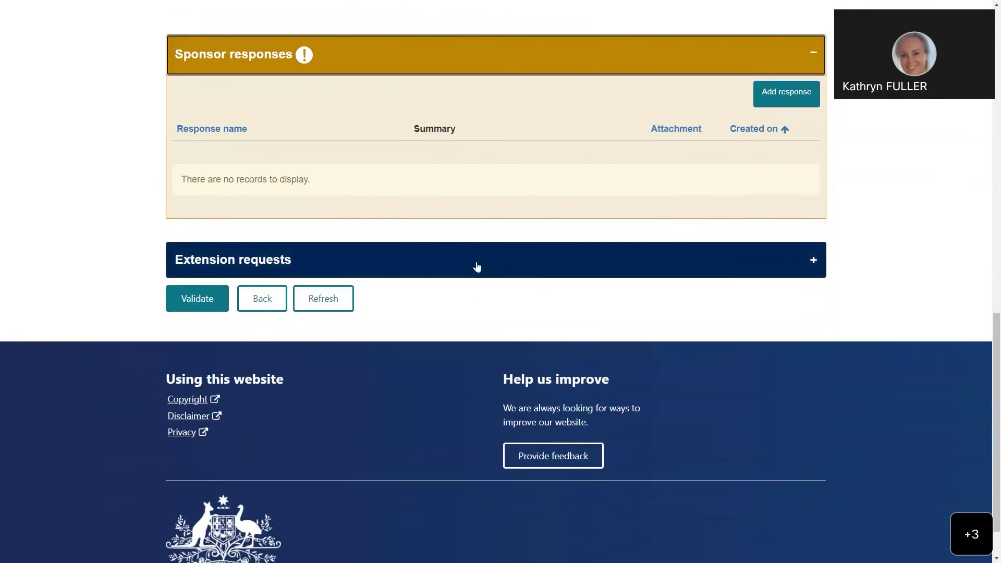
{"action": "left_click", "coordinate": [476, 267]}
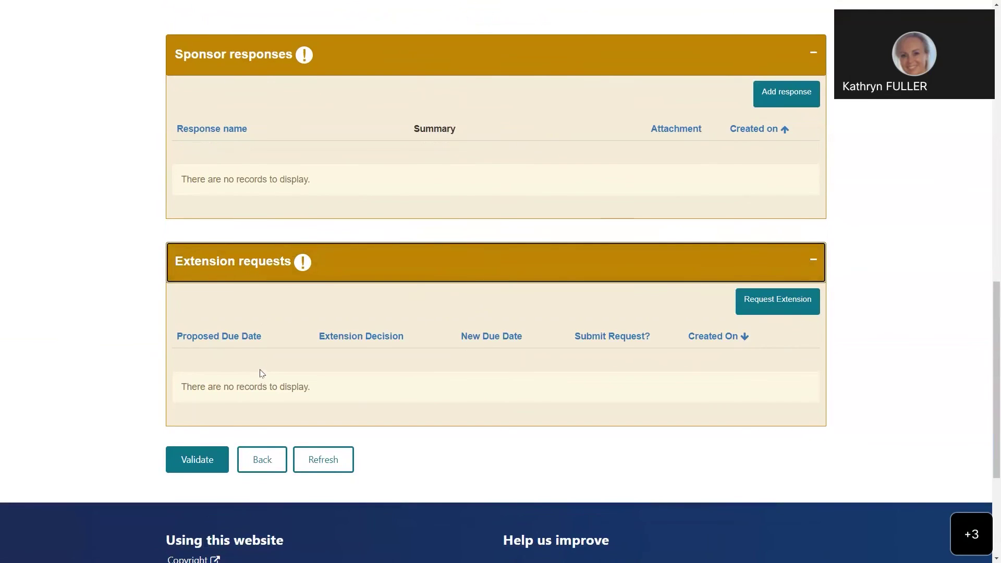
{"action": "scroll", "coordinate": [306, 319], "scroll_direction": "up", "scroll_amount": 5}
{"action": "scroll", "coordinate": [306, 320], "scroll_direction": "up", "scroll_amount": 2}
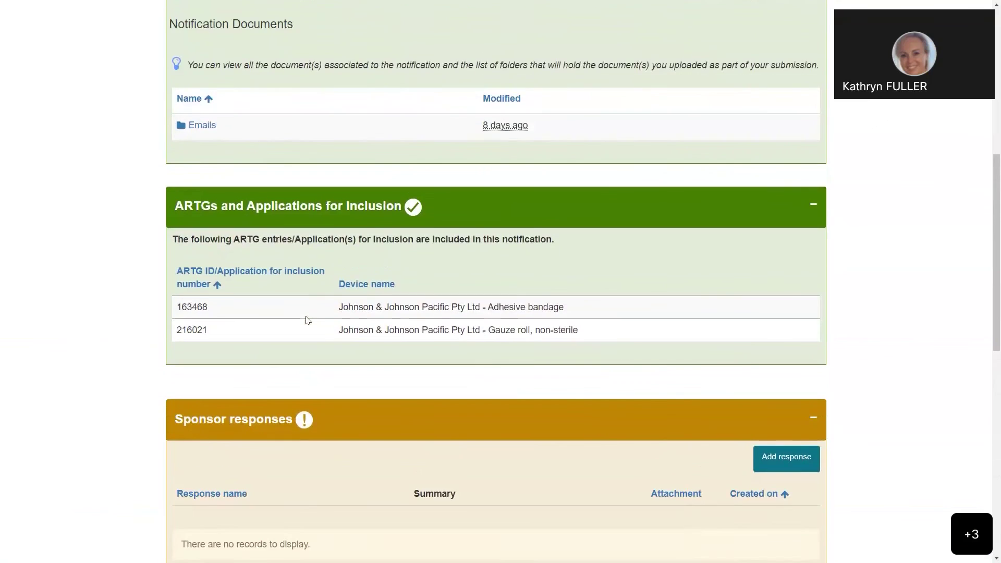
{"action": "scroll", "coordinate": [242, 163], "scroll_direction": "up", "scroll_amount": 1}
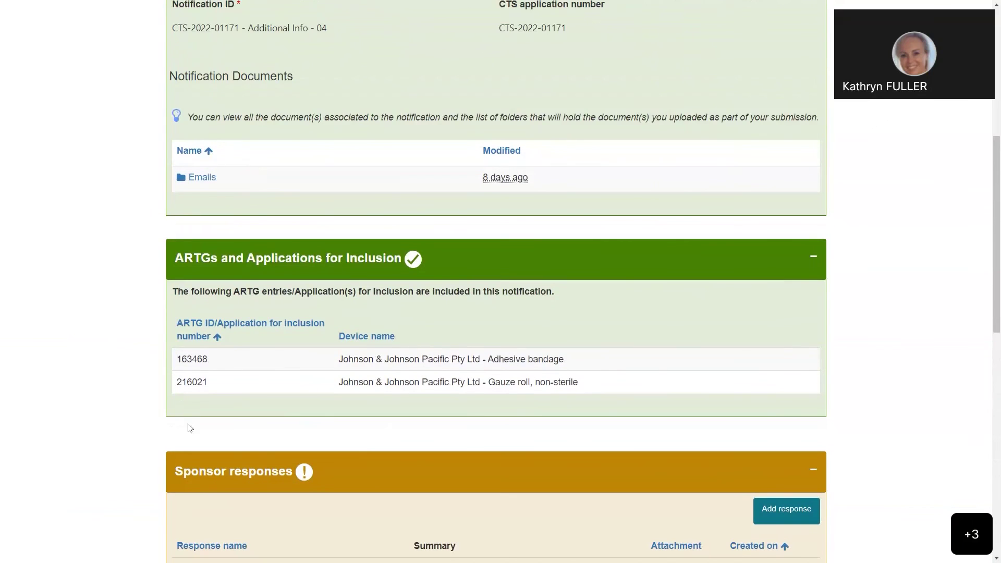
{"action": "scroll", "coordinate": [285, 289], "scroll_direction": "down", "scroll_amount": 8}
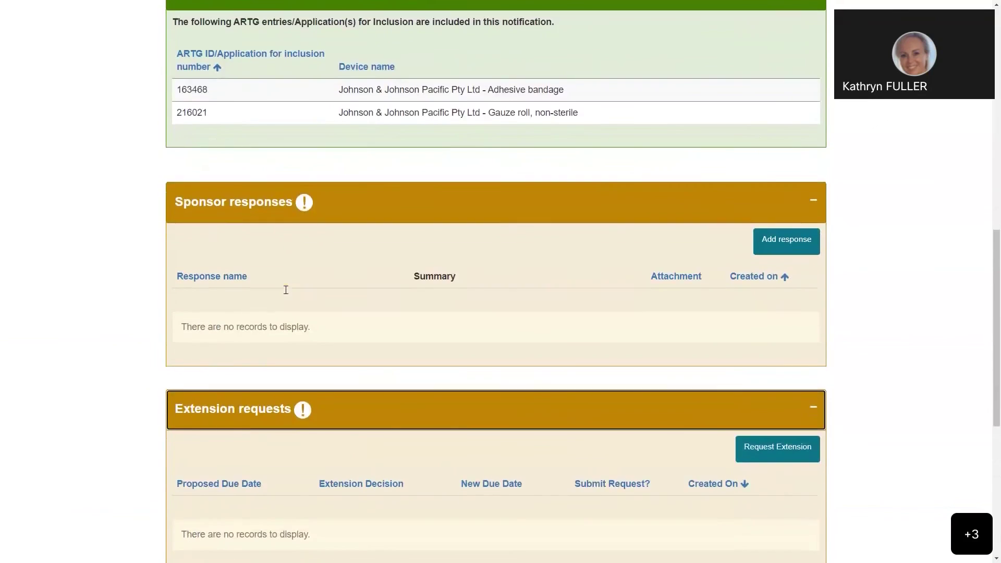
{"action": "left_click", "coordinate": [261, 460]}
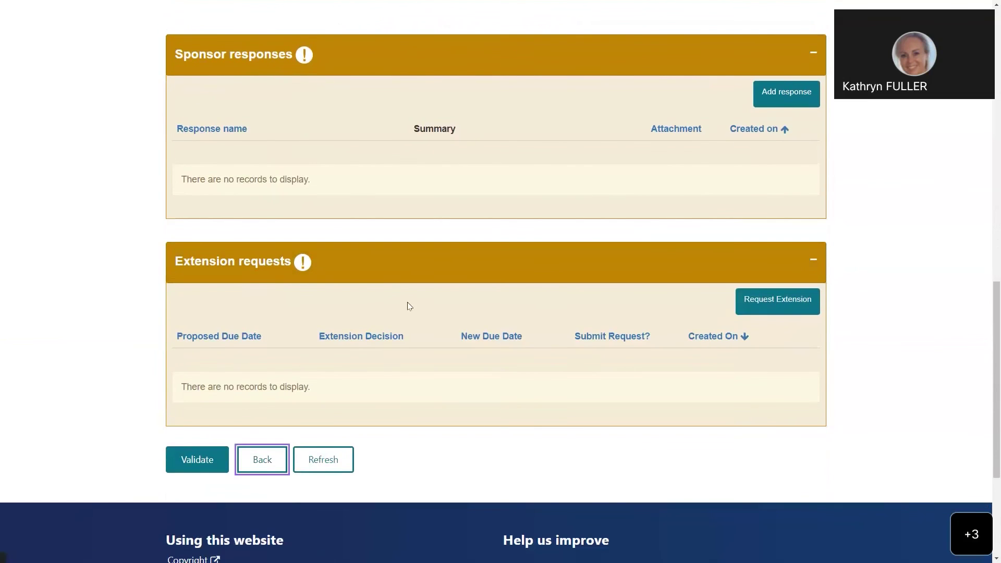
- Scroll through the dashboard's unfiltered Notifications list
{"action": "scroll", "coordinate": [339, 374], "scroll_direction": "down", "scroll_amount": 5}
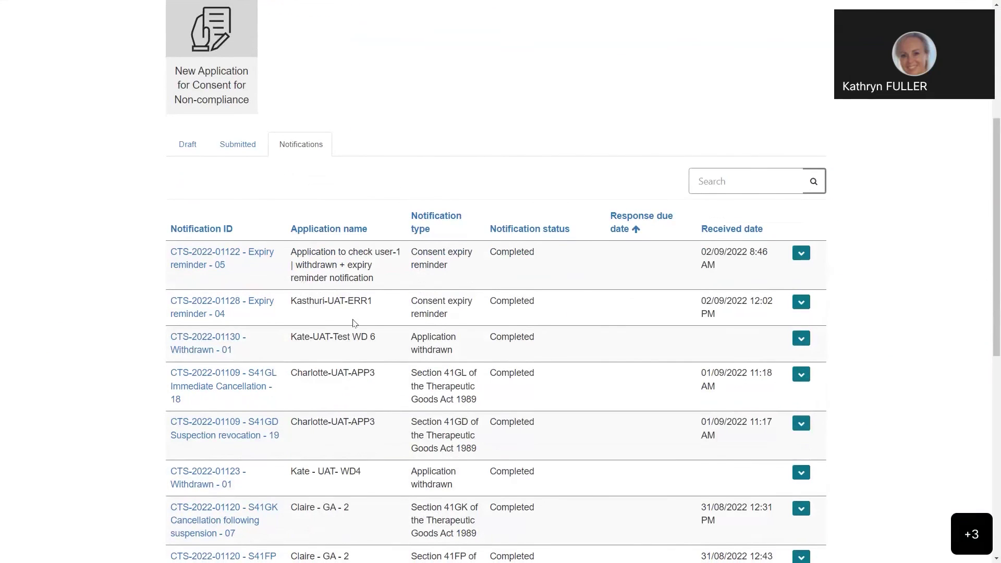
{"action": "scroll", "coordinate": [353, 319], "scroll_direction": "up", "scroll_amount": 1}
{"action": "scroll", "coordinate": [353, 319], "scroll_direction": "down", "scroll_amount": 1}
{"action": "scroll", "coordinate": [345, 317], "scroll_direction": "up", "scroll_amount": 5}
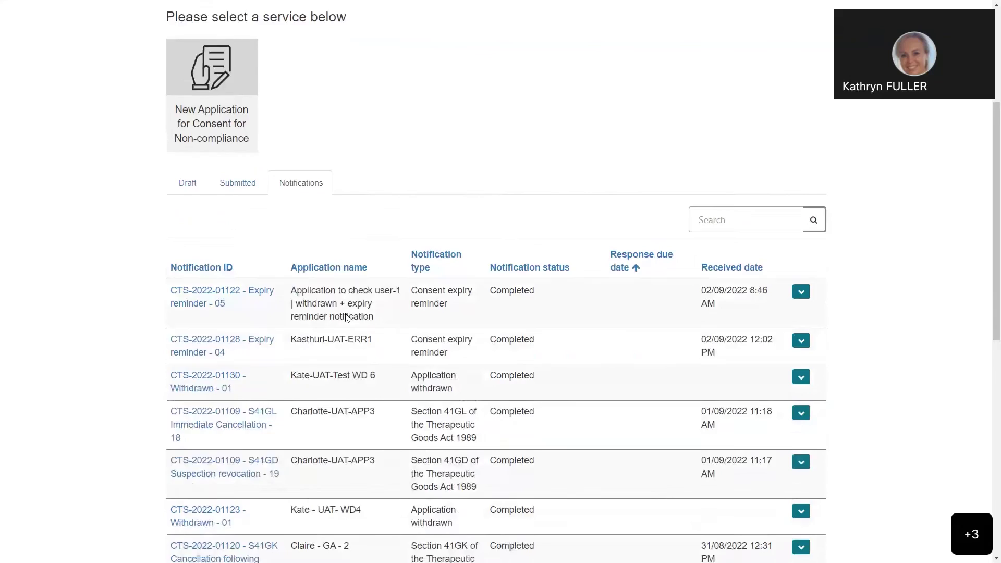